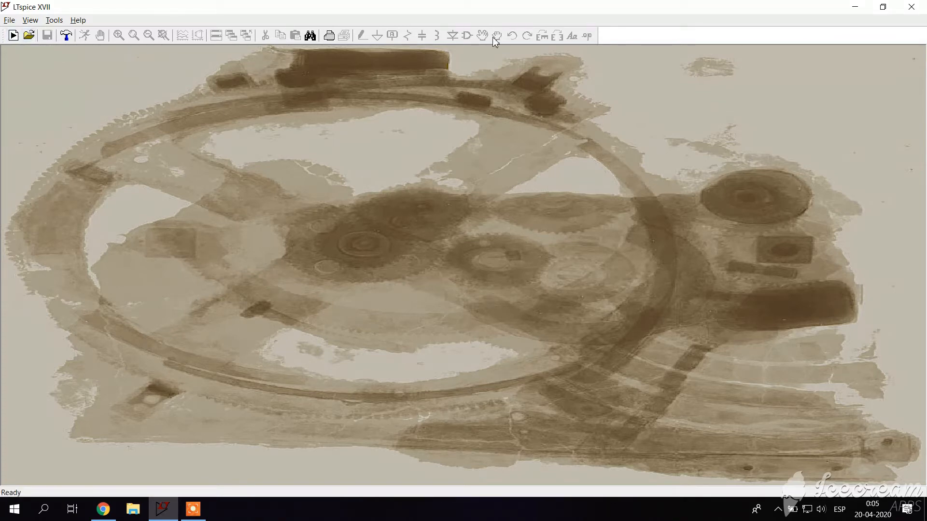
# Create a new blank schematic and check the Compression settings in the Control Panel, closing it without changes.
pyautogui.click(13, 35)
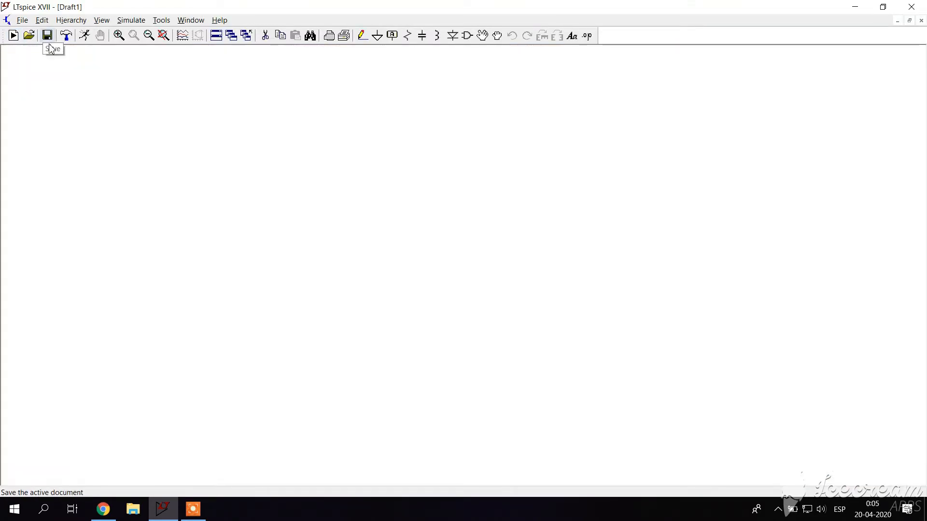
pyautogui.click(66, 38)
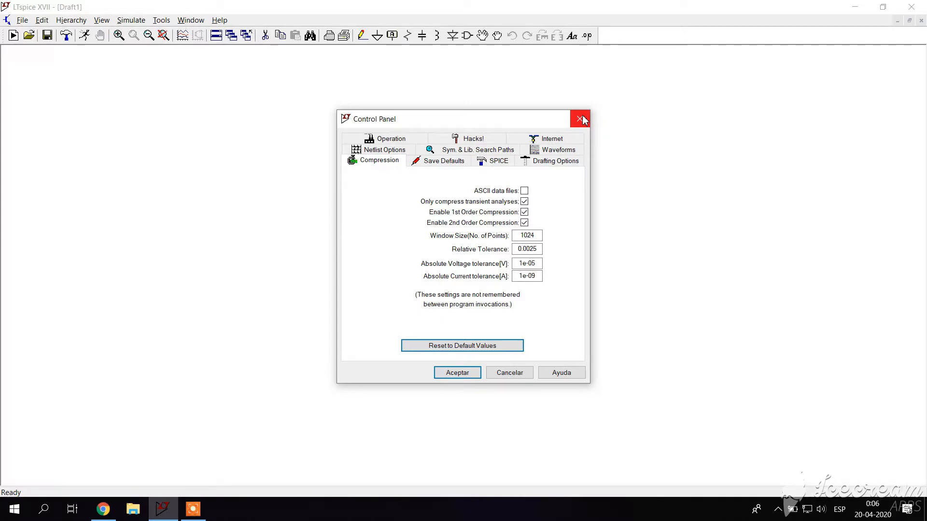
pyautogui.click(581, 120)
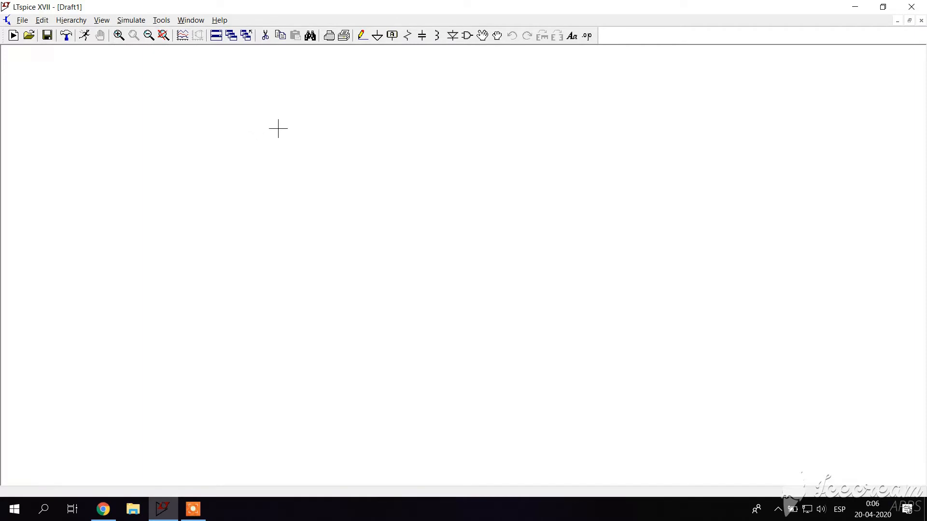
# Set the schematic's Highlight Color to black in the color preferences, with red 0, green 0 and blue 0.
pyautogui.click(161, 20)
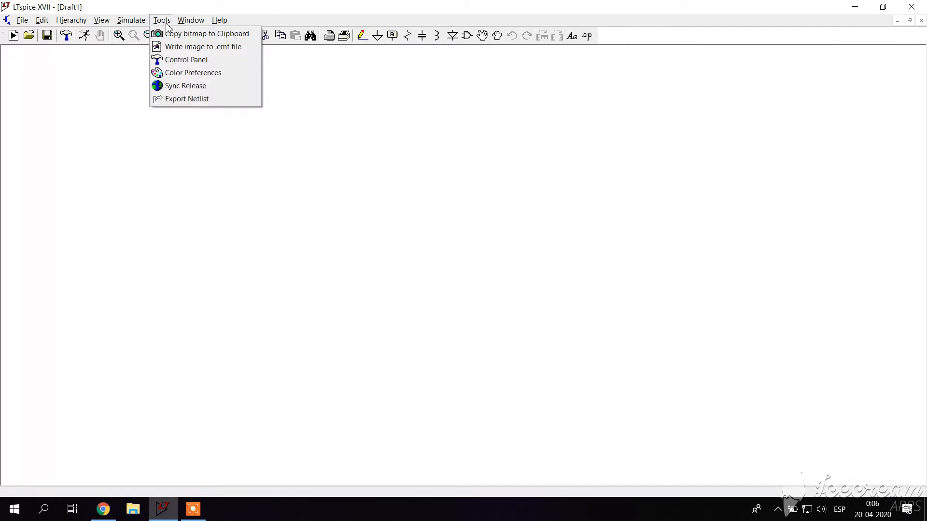
pyautogui.click(196, 74)
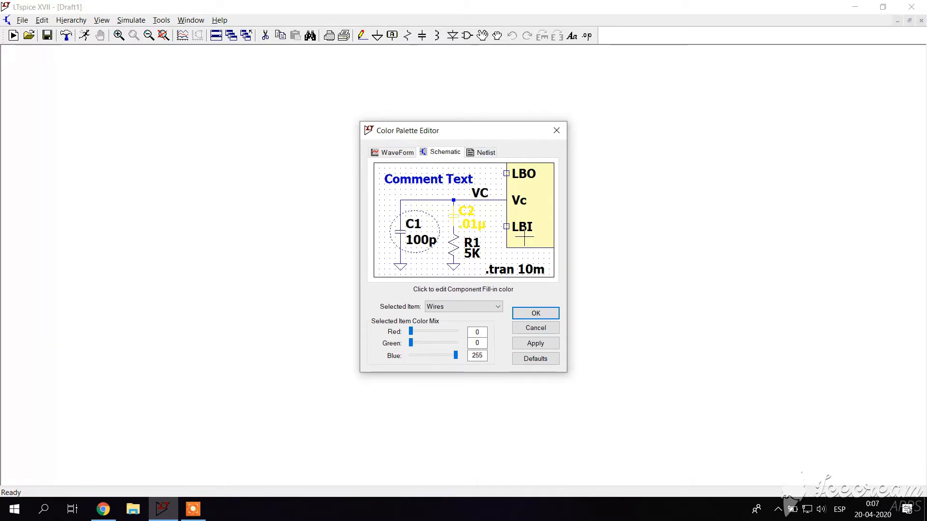
pyautogui.click(478, 307)
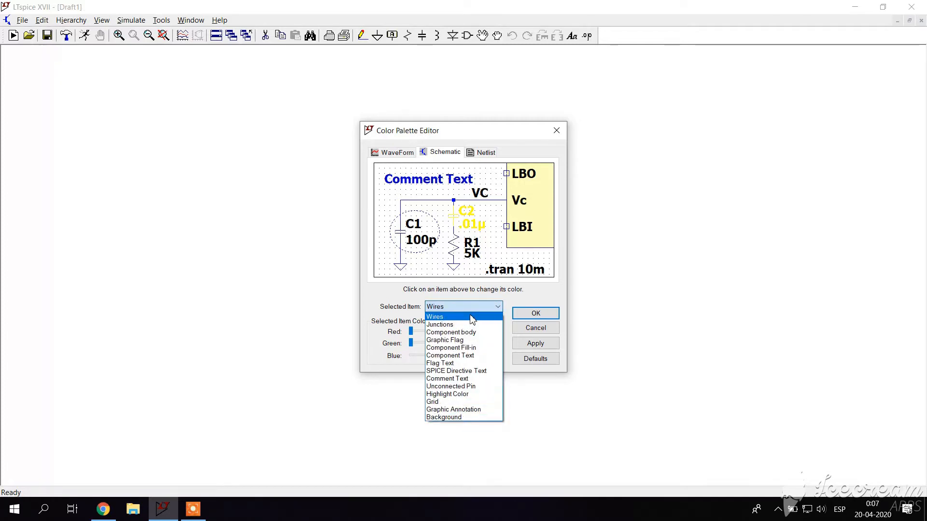
pyautogui.click(522, 303)
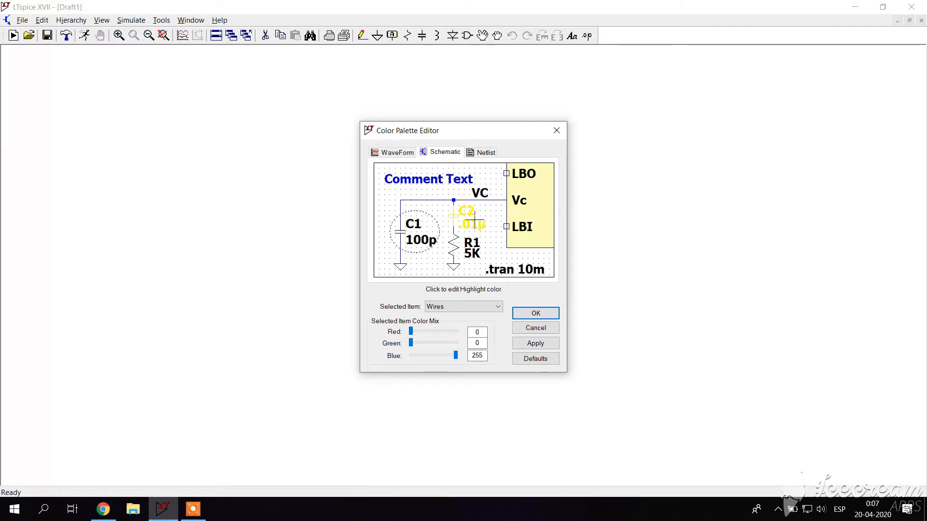
pyautogui.click(467, 212)
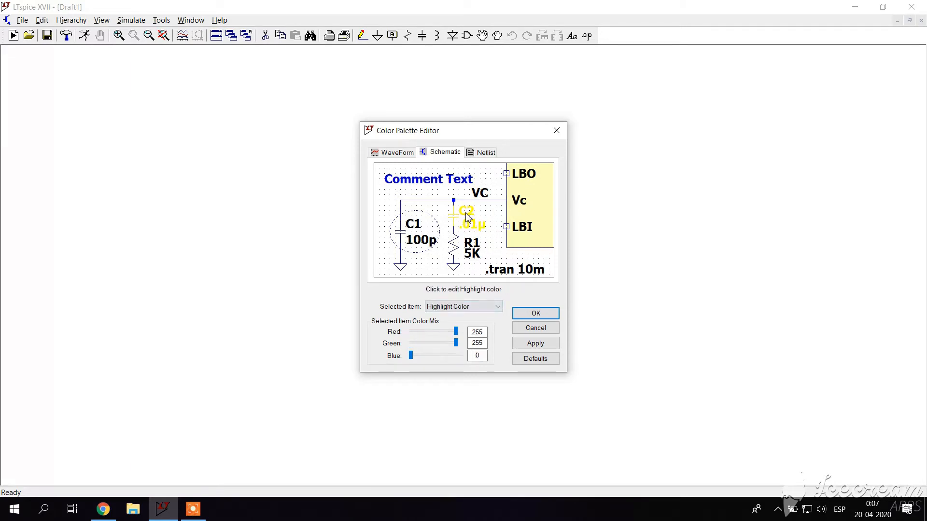
pyautogui.moveTo(456, 332); pyautogui.dragTo(307, 332)
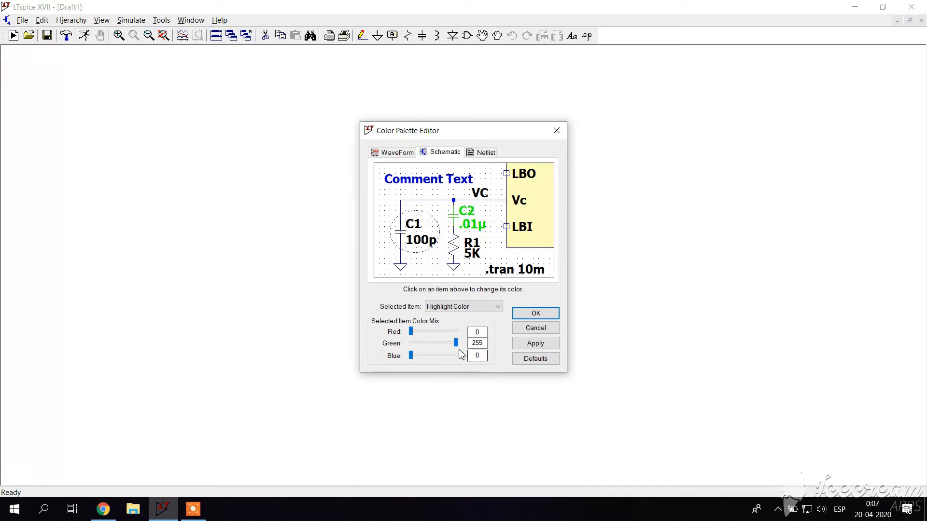
pyautogui.moveTo(456, 343); pyautogui.dragTo(273, 348)
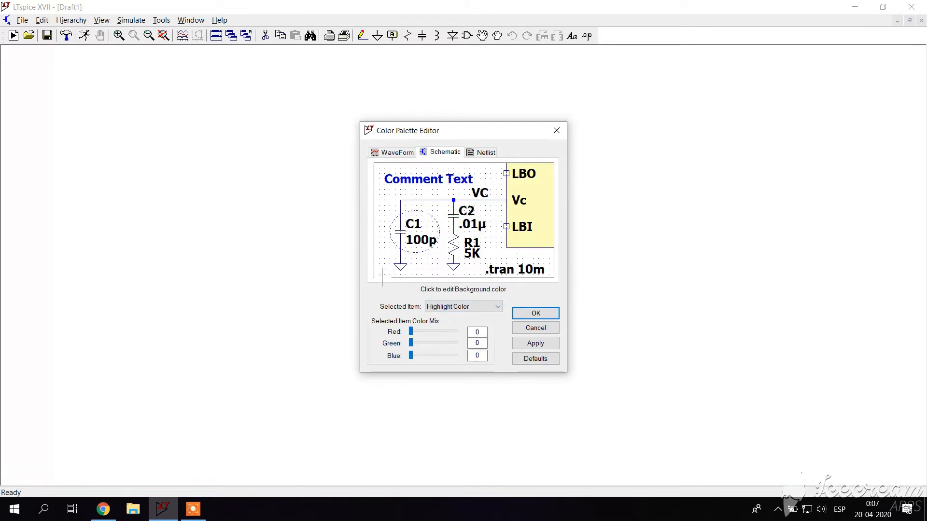
# Set the blue component of the schematic's Wires and Graphic Flag colors to 0 and apply both changes.
pyautogui.click(403, 201)
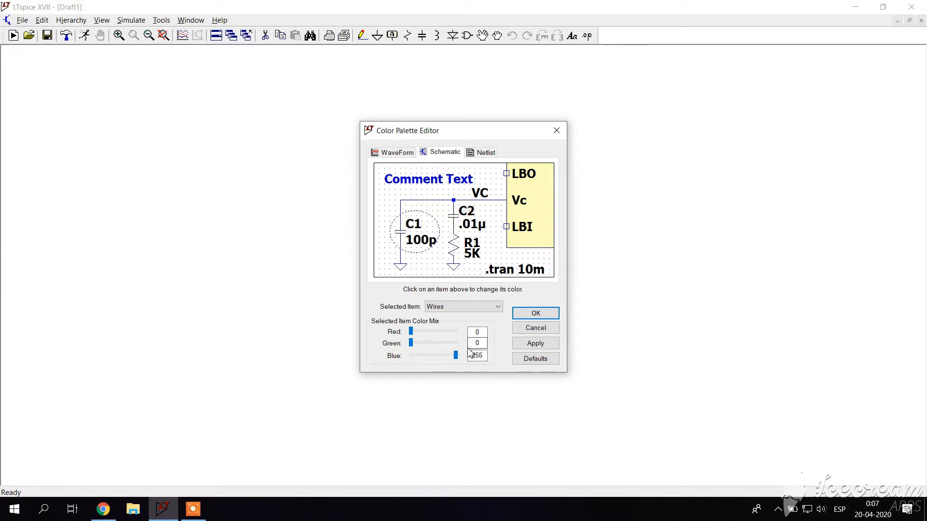
pyautogui.moveTo(455, 356); pyautogui.dragTo(347, 372)
pyautogui.click(535, 344)
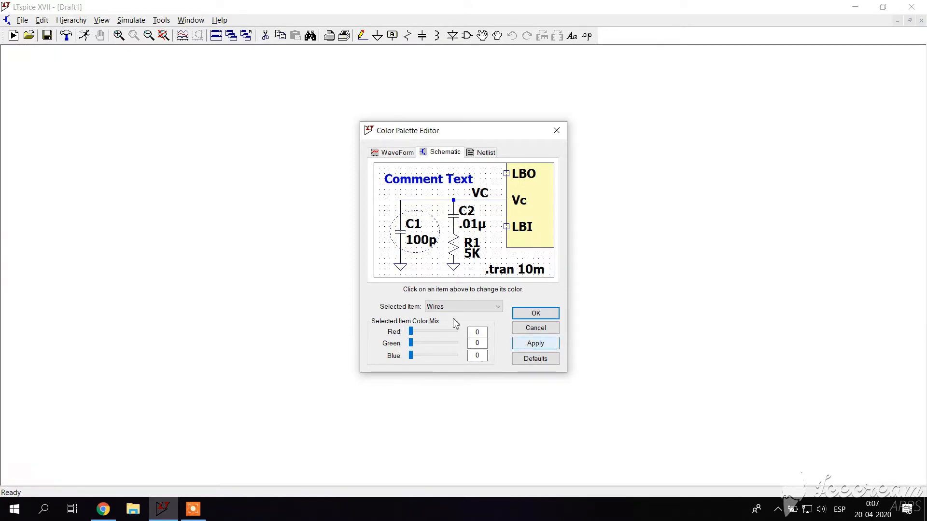
pyautogui.click(400, 264)
pyautogui.moveTo(457, 361); pyautogui.dragTo(356, 362)
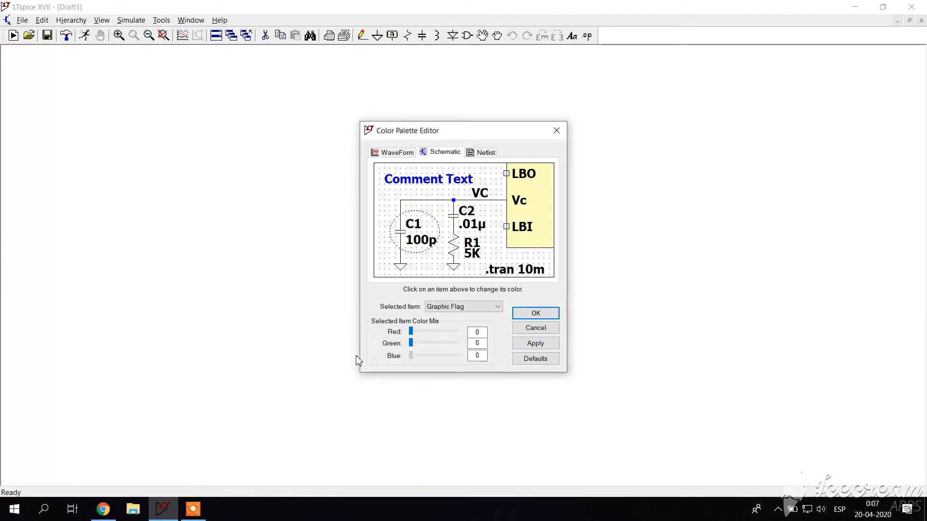
pyautogui.click(540, 348)
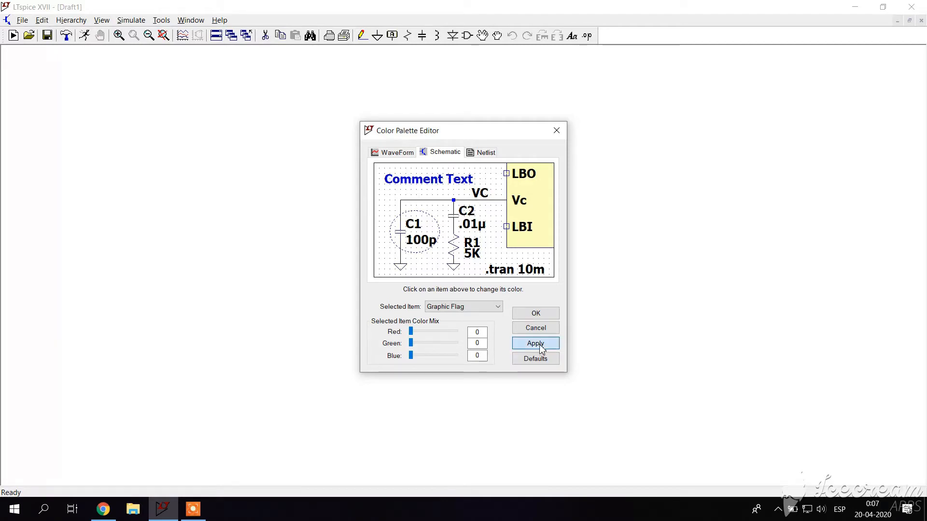
# Review the waveform plot's Grid and Background colors, then accept the color palette settings.
pyautogui.click(402, 153)
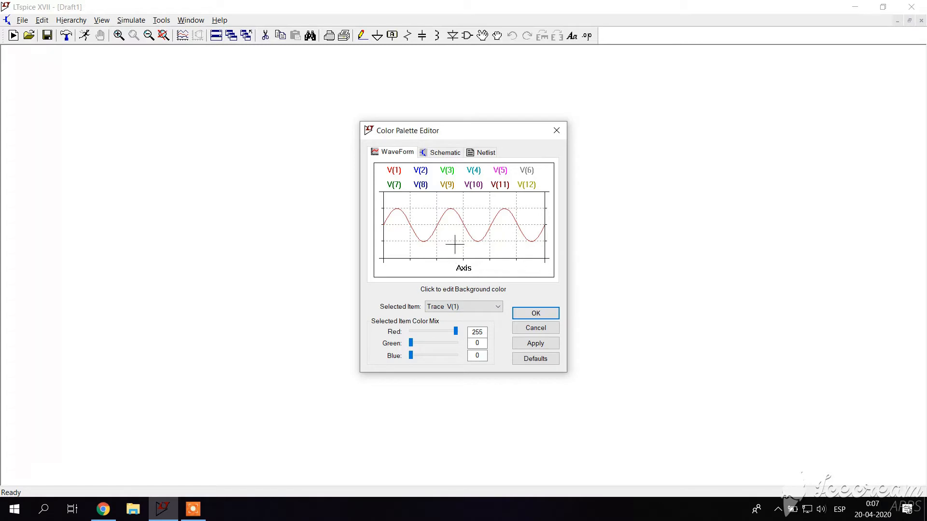
pyautogui.click(410, 203)
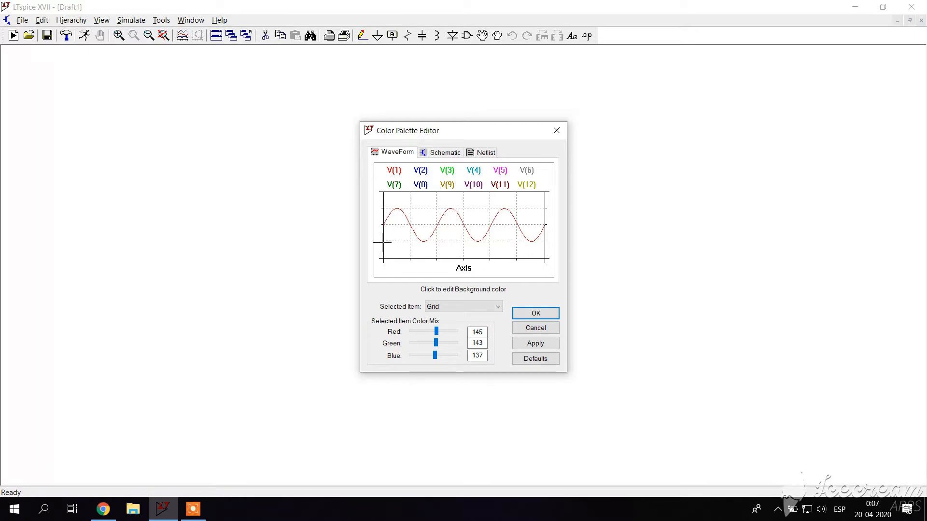
pyautogui.click(428, 265)
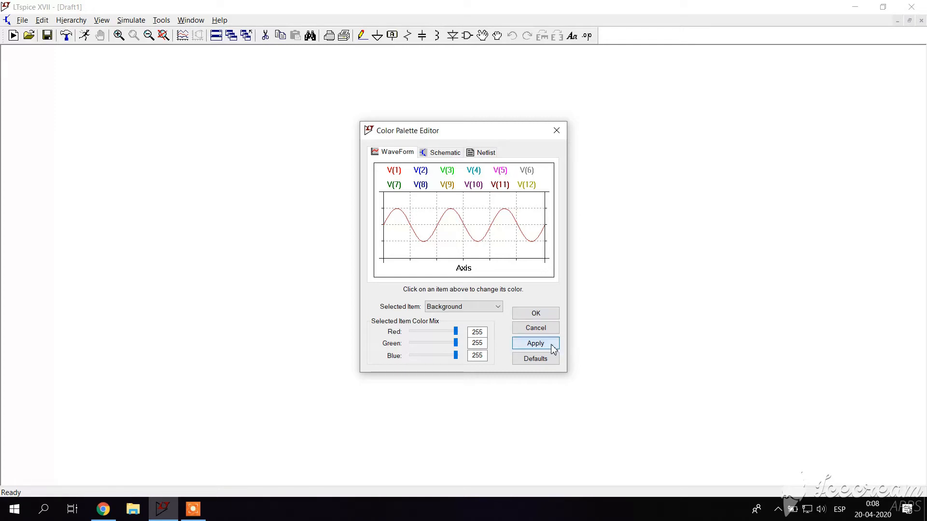
pyautogui.click(536, 314)
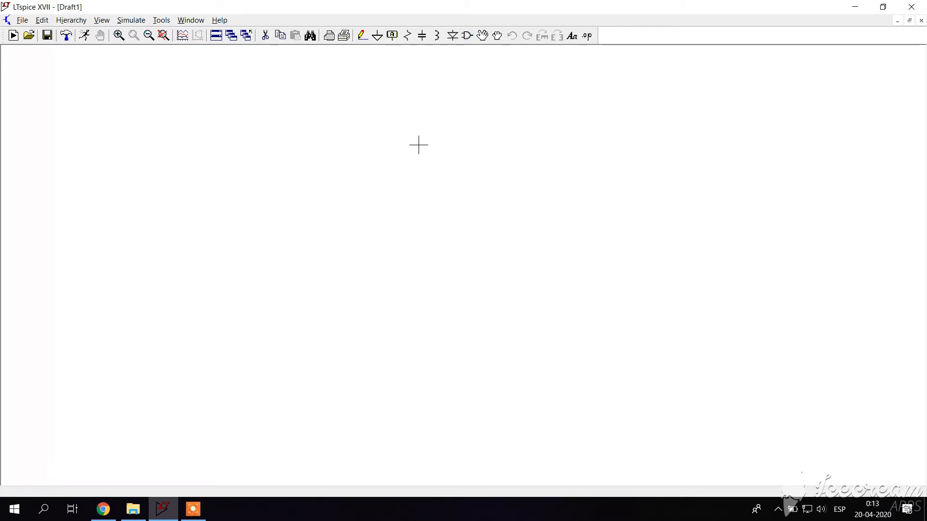
# Find the voltage component in the symbol library and place one voltage source in the schematic.
pyautogui.click(467, 37)
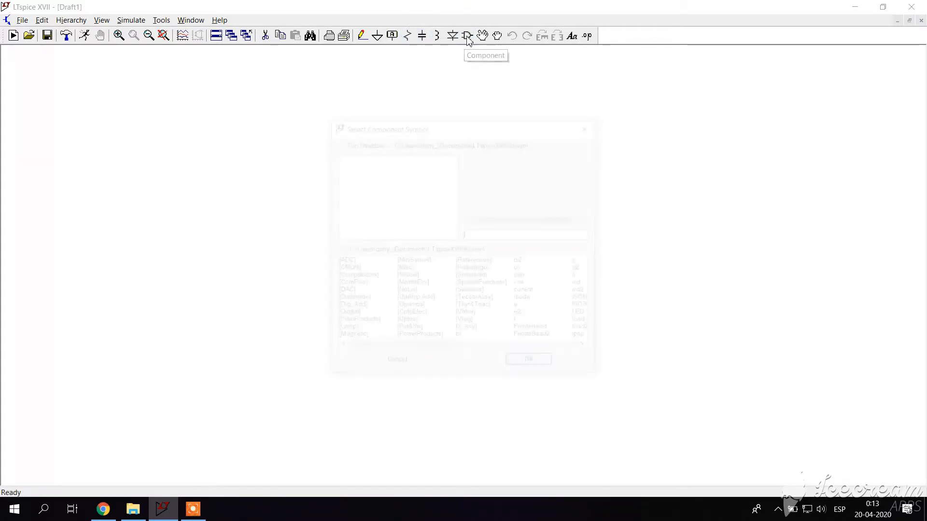
pyautogui.moveTo(427, 343); pyautogui.dragTo(386, 338)
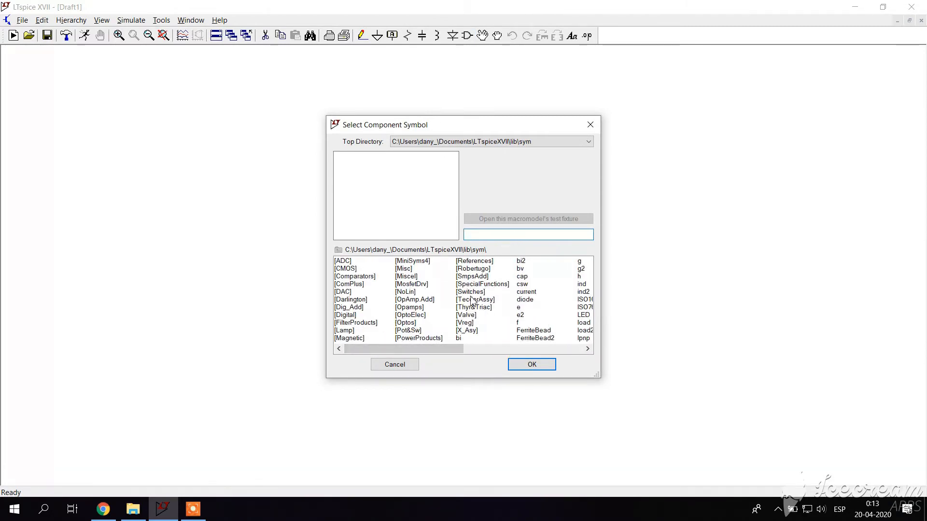
pyautogui.moveTo(425, 351); pyautogui.dragTo(387, 345)
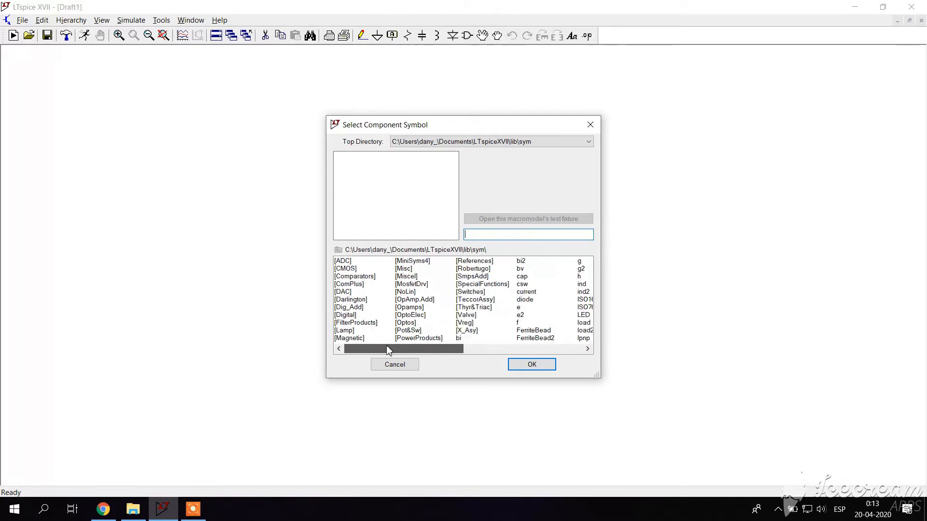
pyautogui.click(486, 236)
pyautogui.write('v')
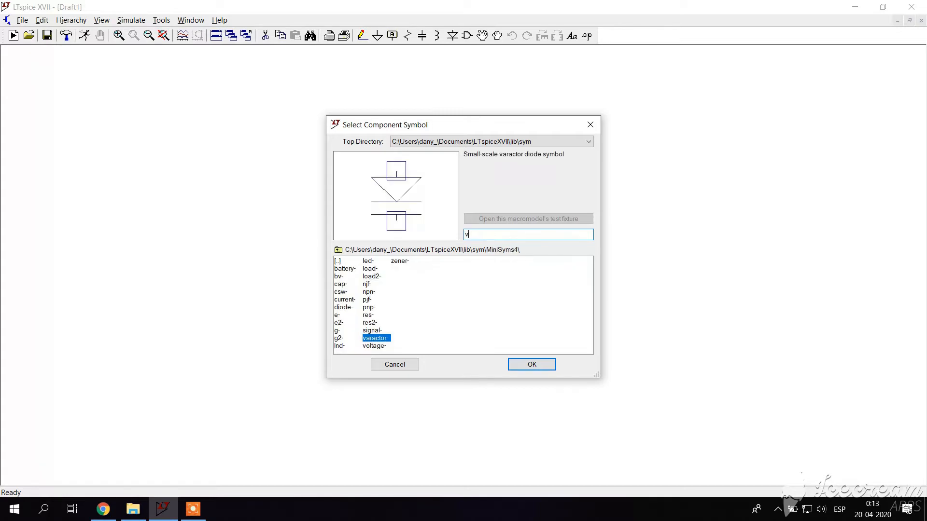
pyautogui.write('lloltage')
pyautogui.press('Return')
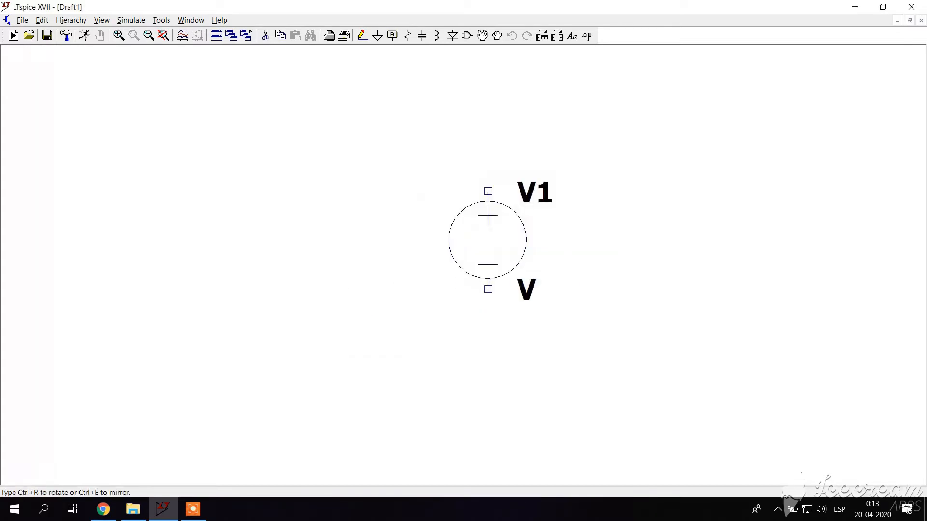
pyautogui.click(272, 211)
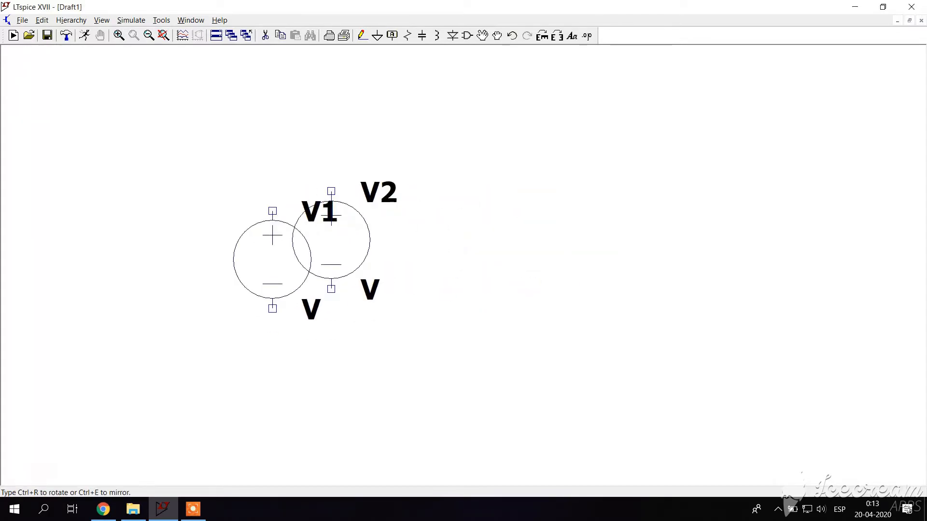
pyautogui.press('Escape')
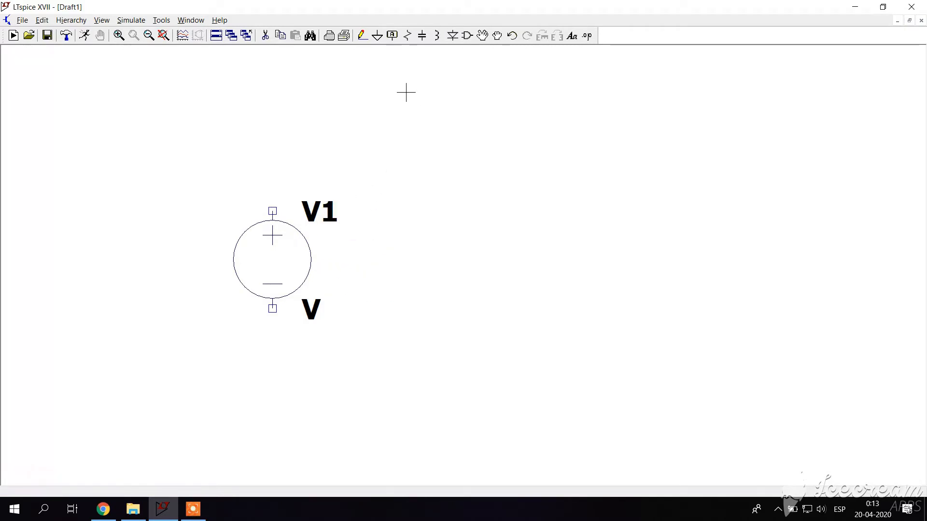
# Place a resistor rotated to horizontal, above and to the right of voltage source V1.
pyautogui.click(407, 35)
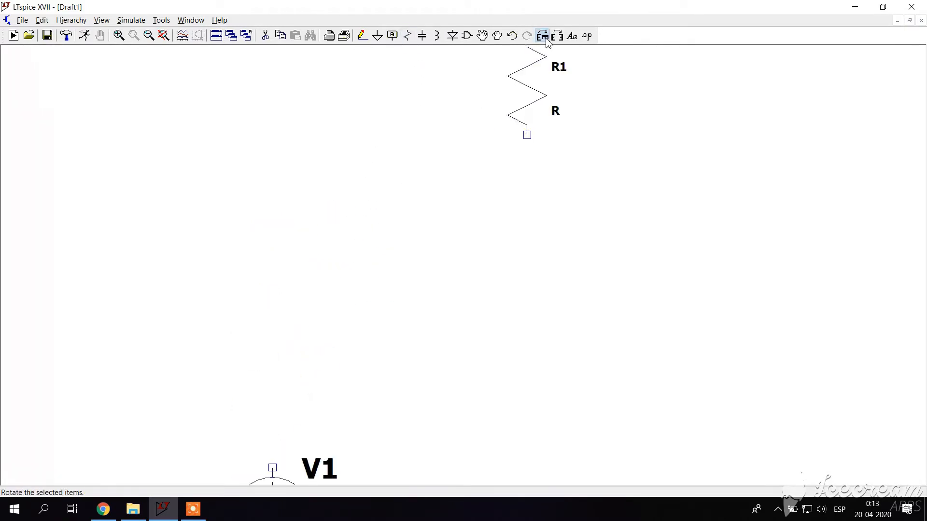
pyautogui.click(542, 35)
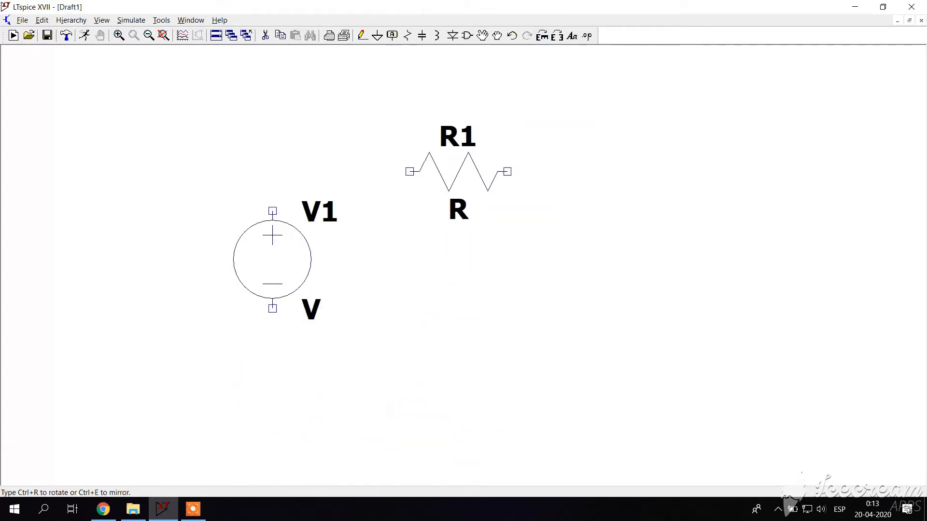
pyautogui.click(419, 132)
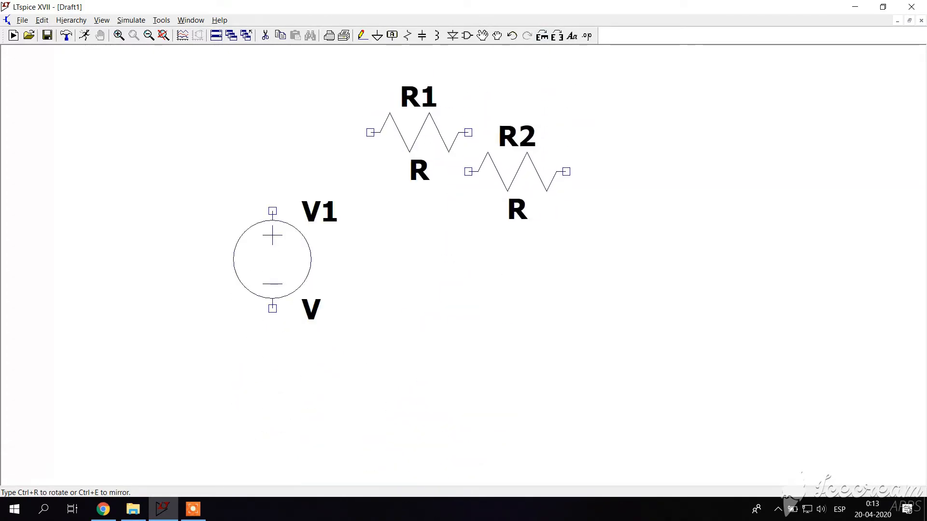
pyautogui.press('Escape')
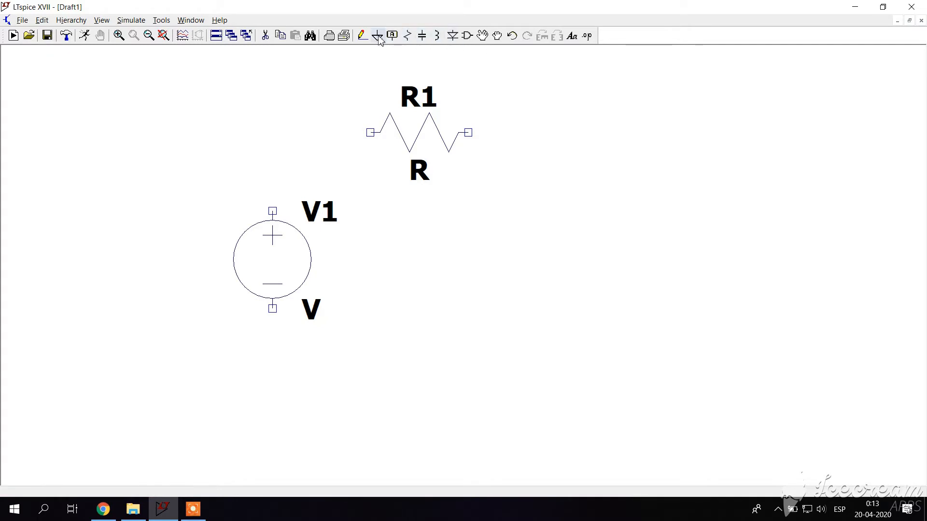
# Place a second resistor vertically, level with voltage source V1 and to the right of R1.
pyautogui.click(408, 36)
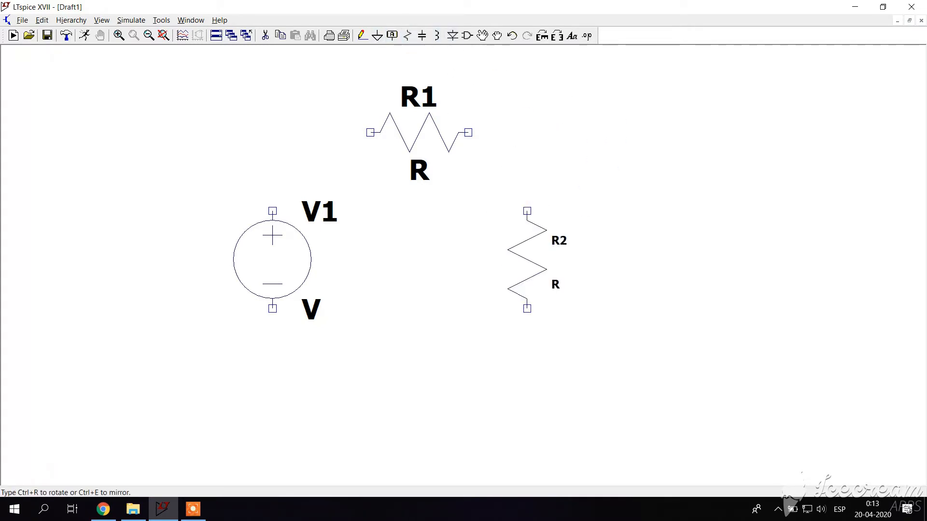
pyautogui.click(527, 260)
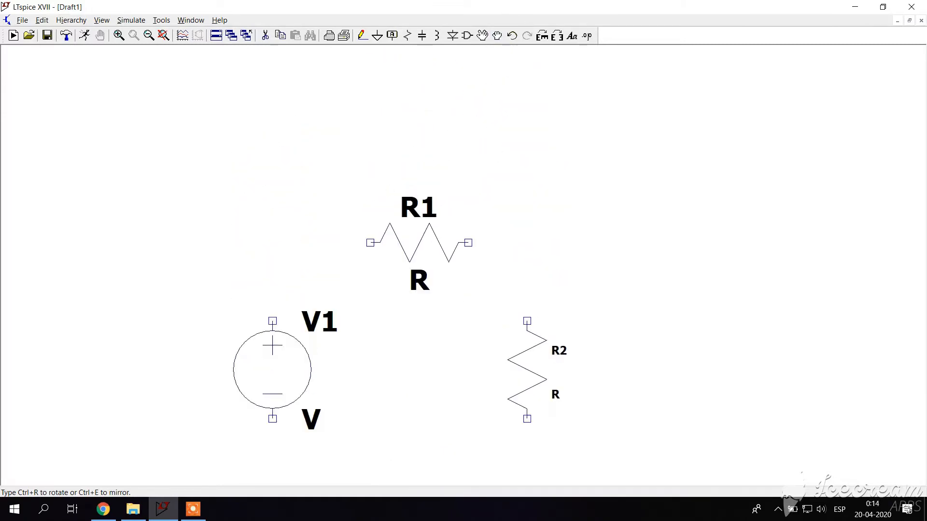
pyautogui.press('Escape')
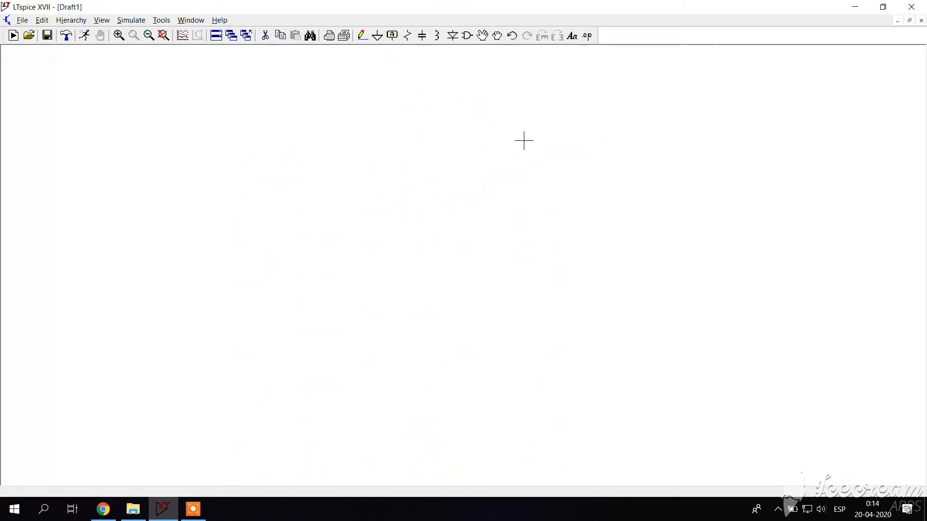
# Wire V1's positive terminal to R1's near end, and R1's far end to the upper terminal of R2.
pyautogui.click(164, 36)
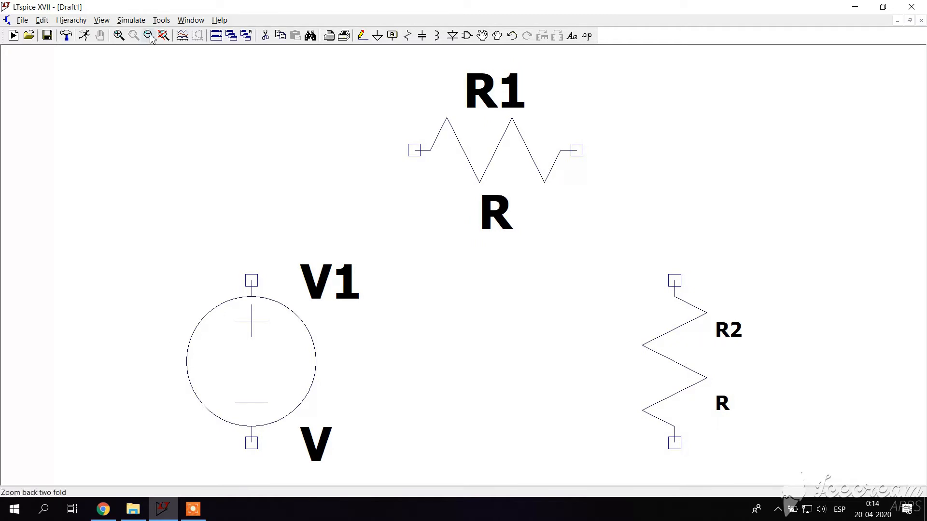
pyautogui.click(119, 35)
pyautogui.click(370, 251)
pyautogui.scroll(-3, 370, 251)
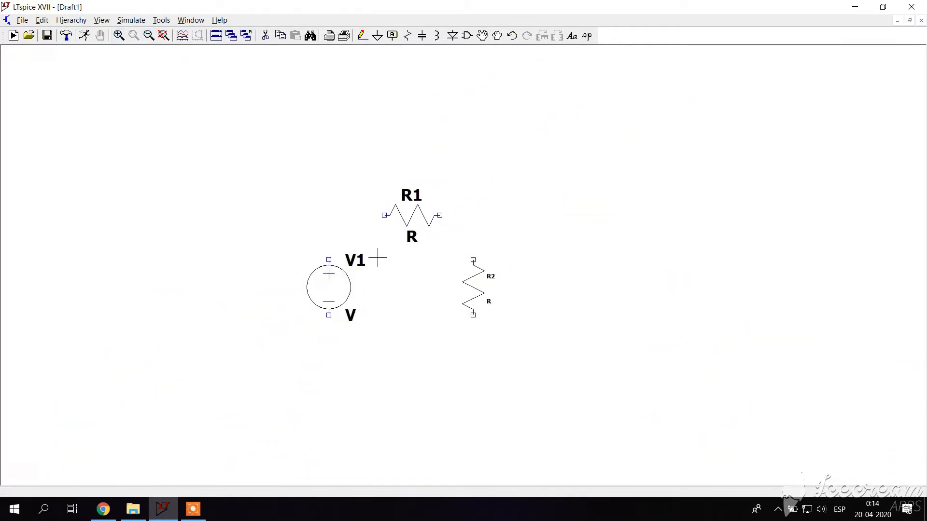
pyautogui.click(362, 37)
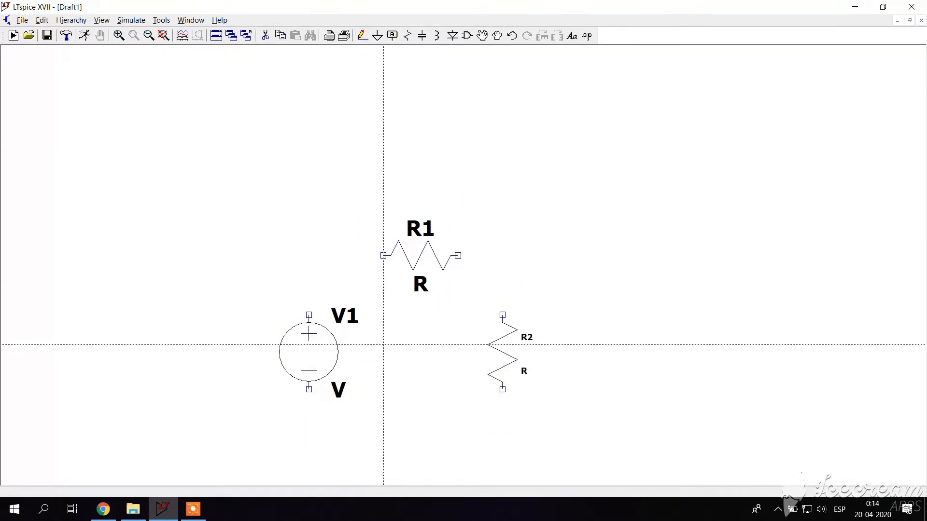
pyautogui.click(309, 314)
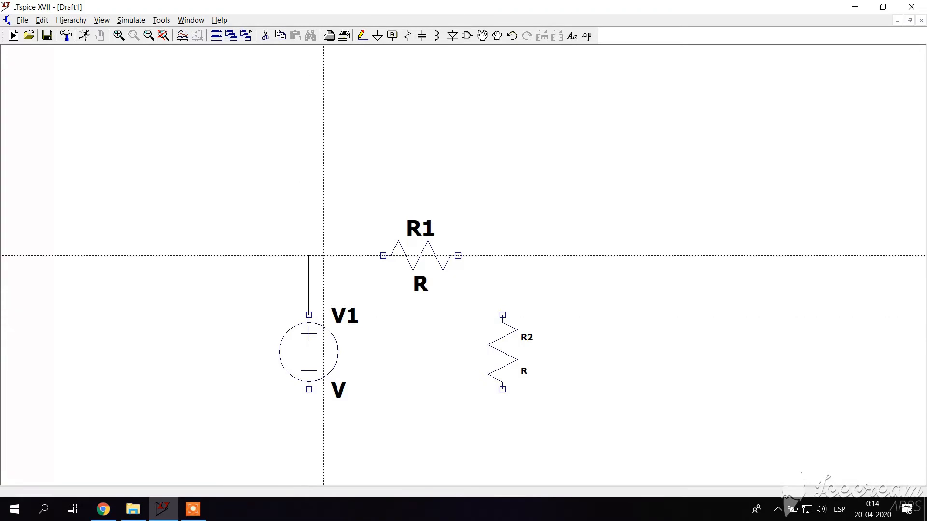
pyautogui.click(382, 256)
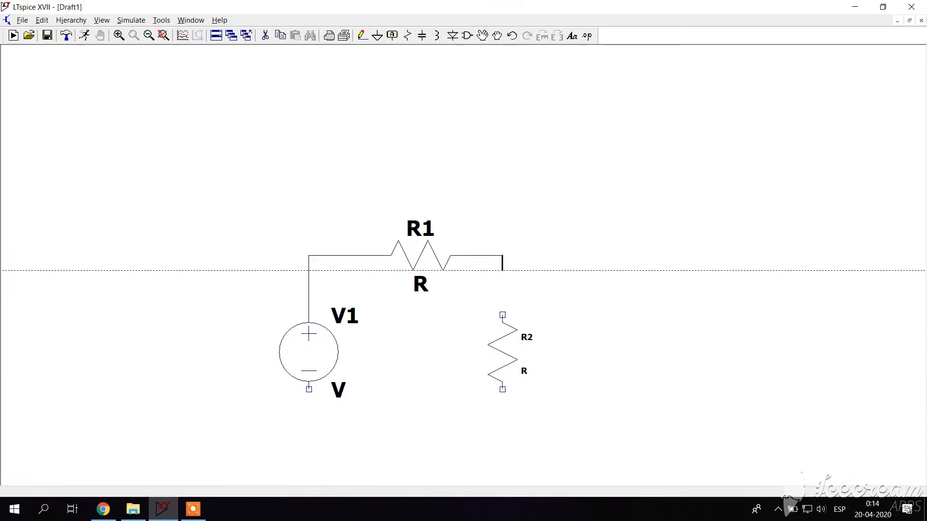
pyautogui.click(502, 315)
# Close the loop by wiring R2's lower terminal back to V1's negative terminal, routing the wire below both components.
pyautogui.click(502, 389)
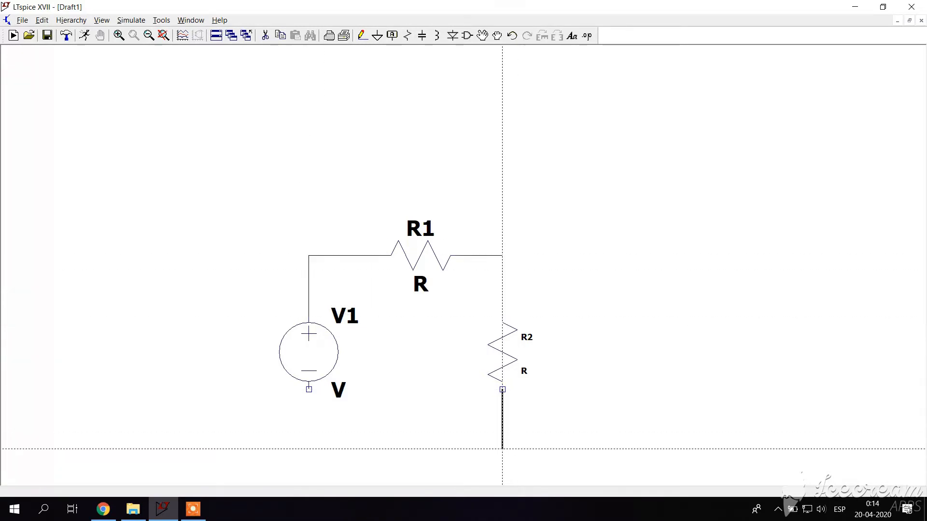
pyautogui.click(503, 449)
pyautogui.click(308, 389)
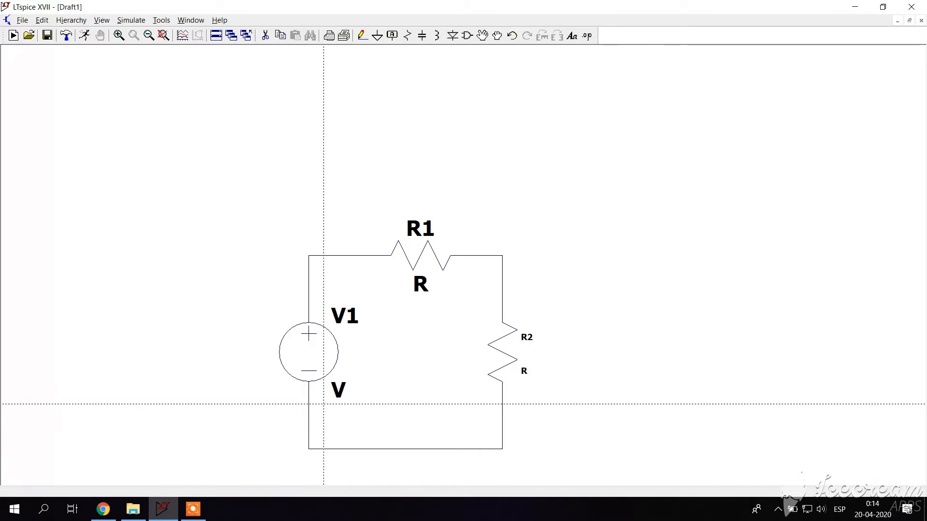
pyautogui.press('Escape')
# Place a ground symbol on the lower corner of the loop, directly below V1's negative terminal.
pyautogui.click(378, 38)
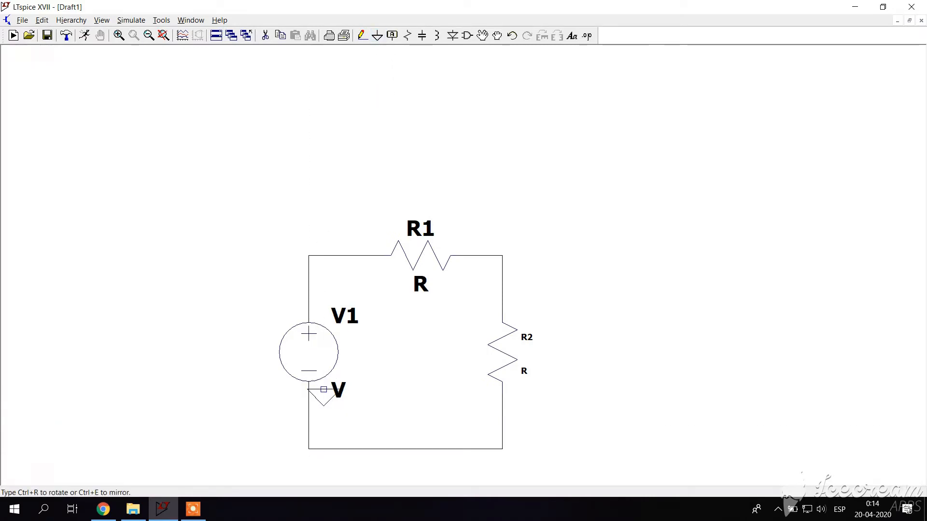
pyautogui.click(309, 449)
pyautogui.press('Escape')
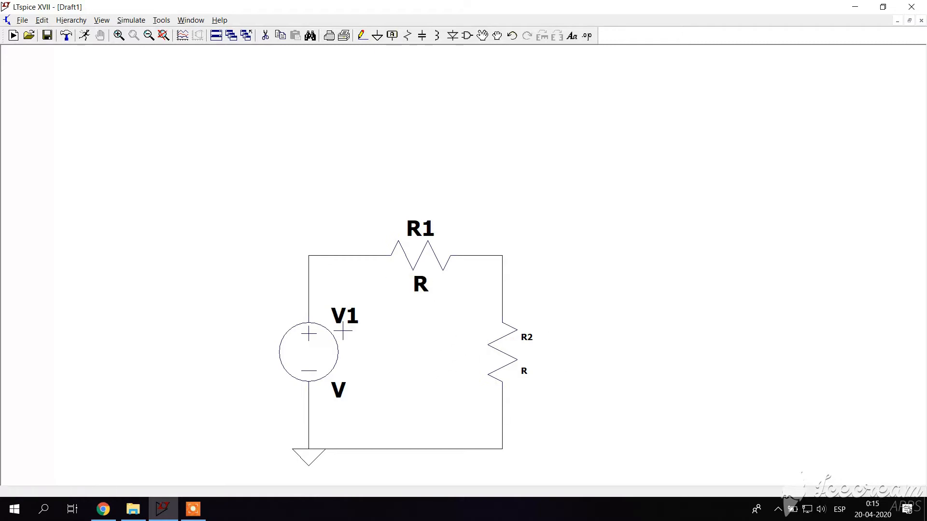
# Set voltage source V1's DC value to 12 V and check its advanced source options without changing them.
pyautogui.rightClick(318, 354)
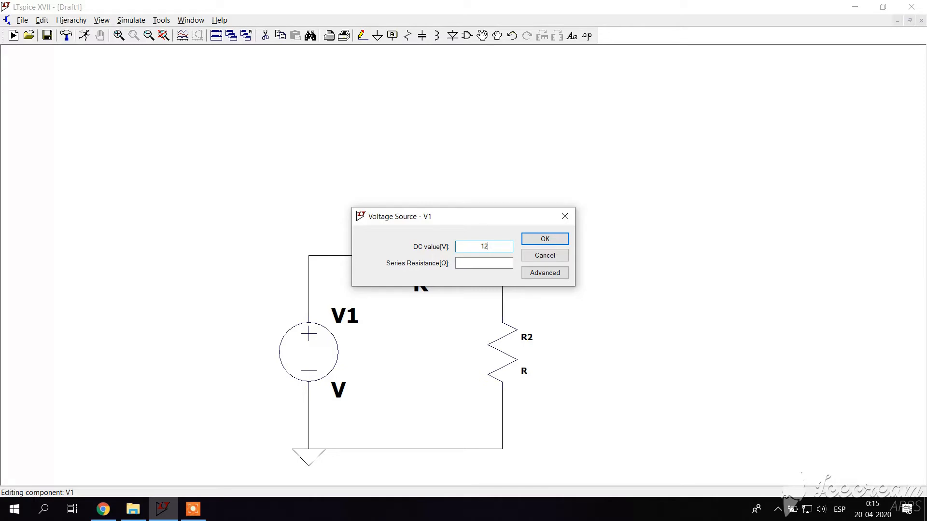
pyautogui.press('Return')
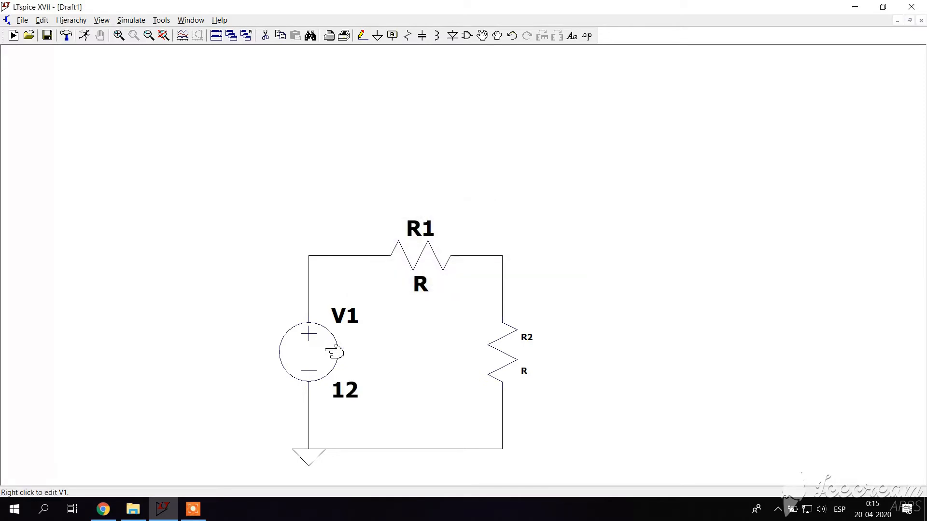
pyautogui.rightClick(335, 353)
pyautogui.click(560, 273)
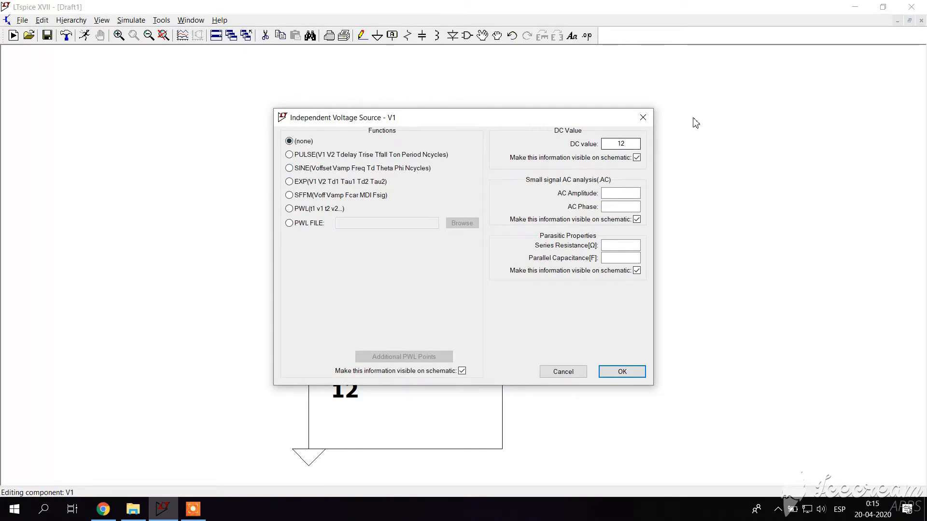
pyautogui.click(642, 118)
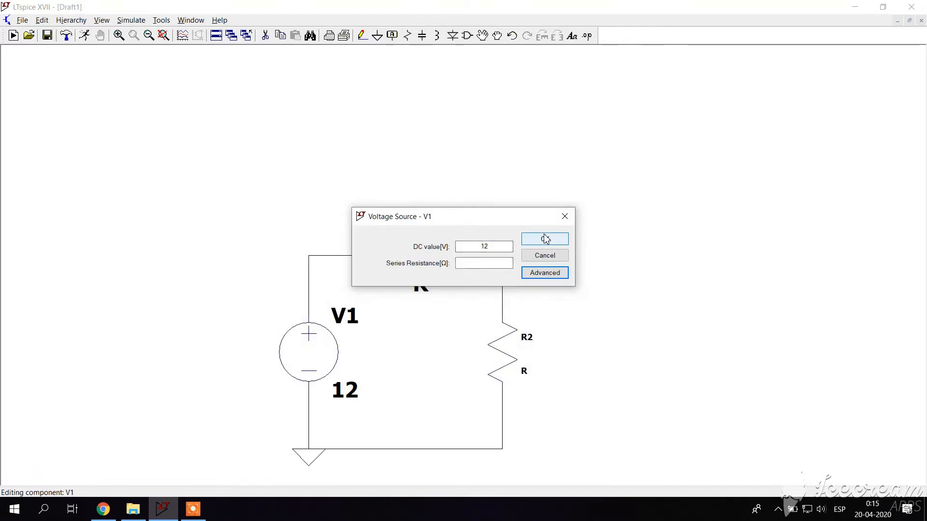
pyautogui.click(558, 245)
# Set the resistances of R1 and R2 to 5k each.
pyautogui.rightClick(417, 256)
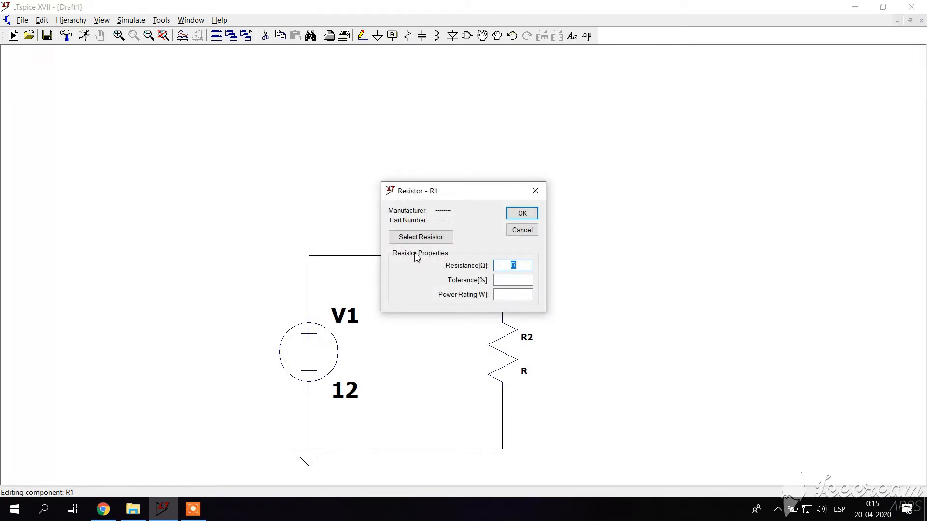
pyautogui.write('5k')
pyautogui.press('Return')
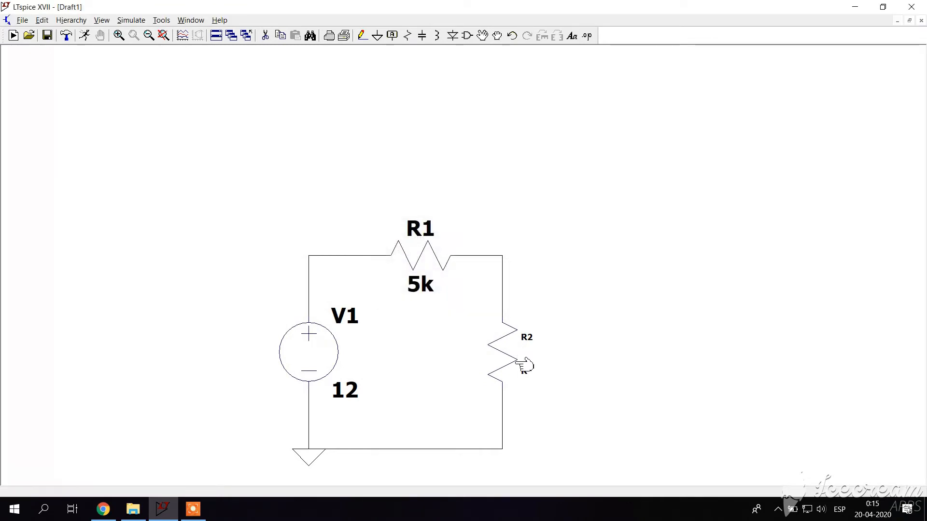
pyautogui.rightClick(517, 362)
pyautogui.write('5')
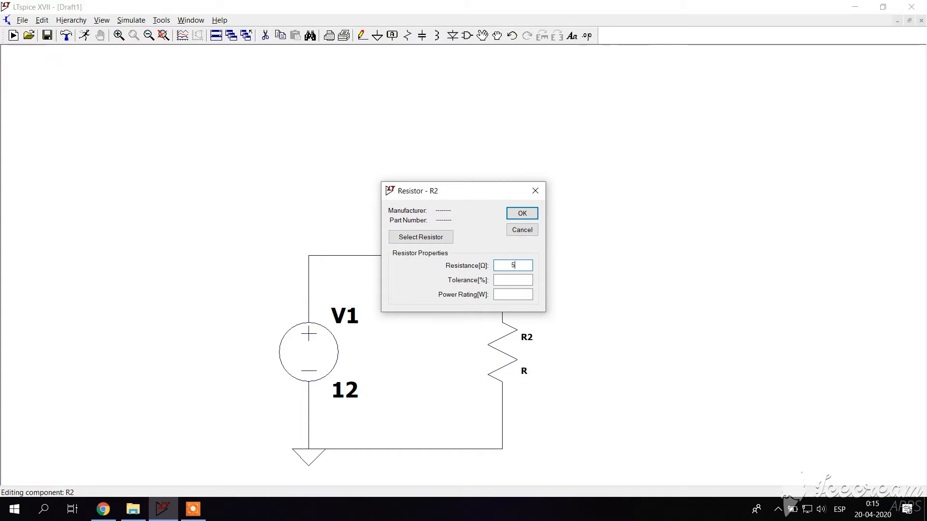
pyautogui.write('k')
pyautogui.press('Return')
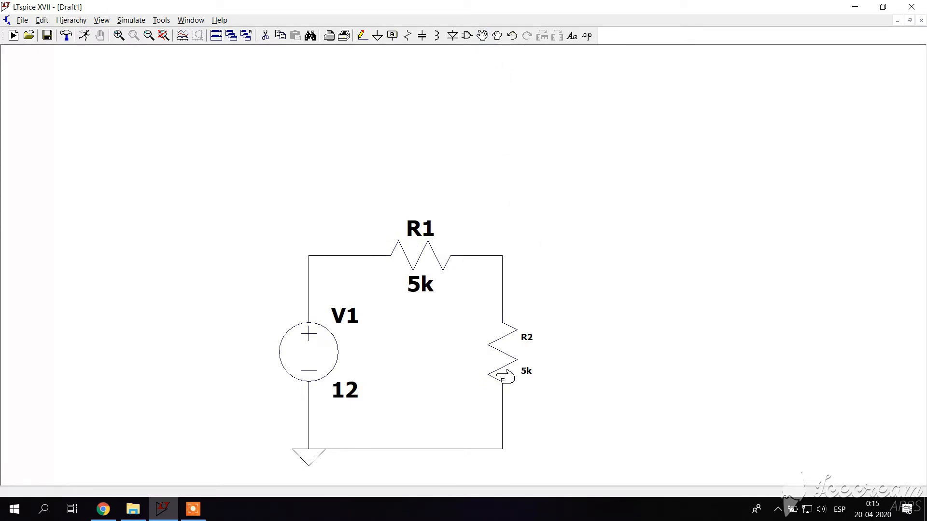
# Use the Move tool to shift R1's name label away from the circuit and return it just above the resistor.
pyautogui.click(482, 35)
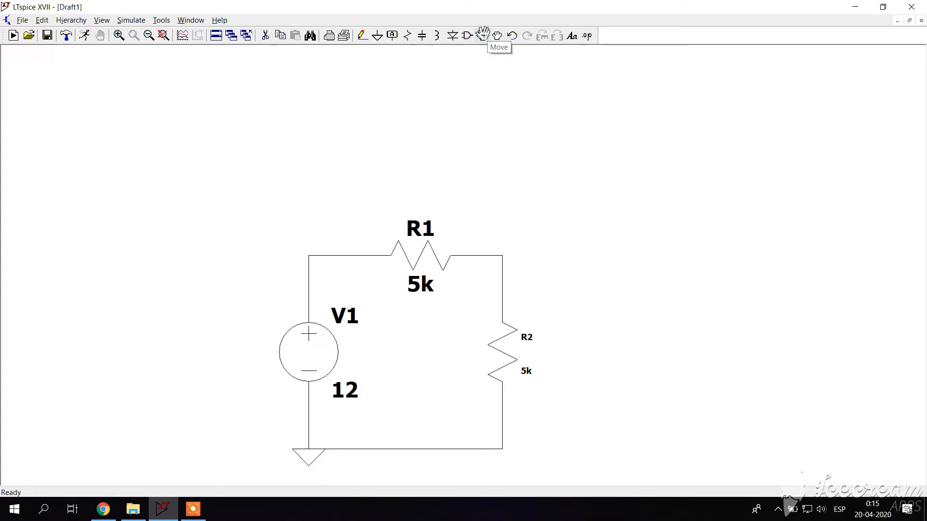
pyautogui.click(420, 257)
pyautogui.click(420, 255)
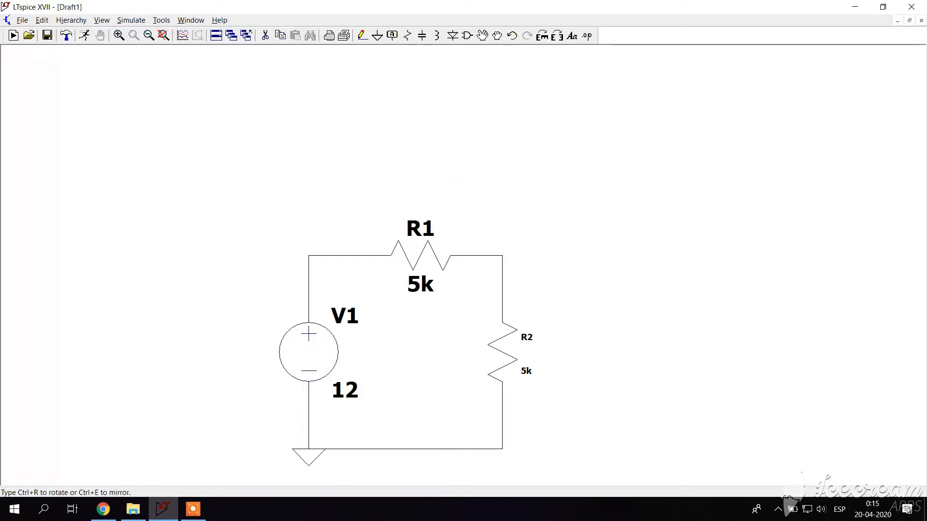
pyautogui.click(430, 230)
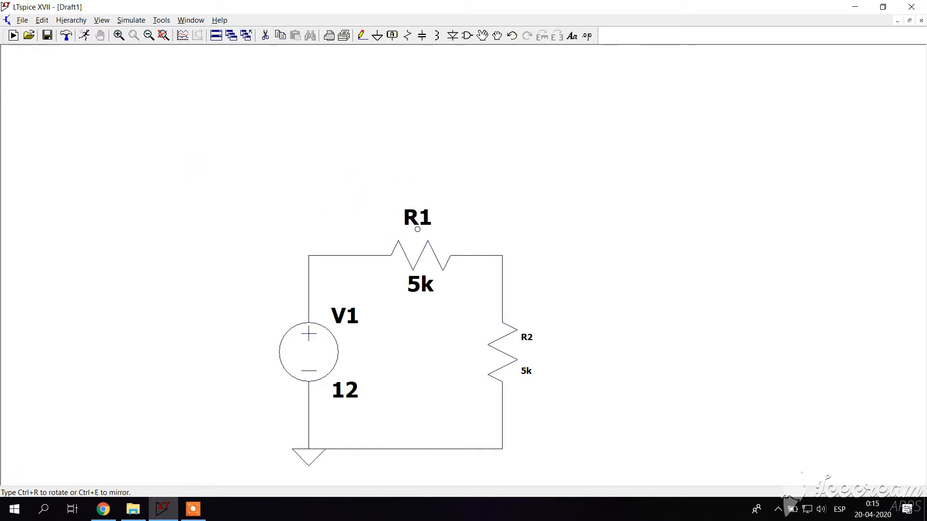
pyautogui.click(174, 185)
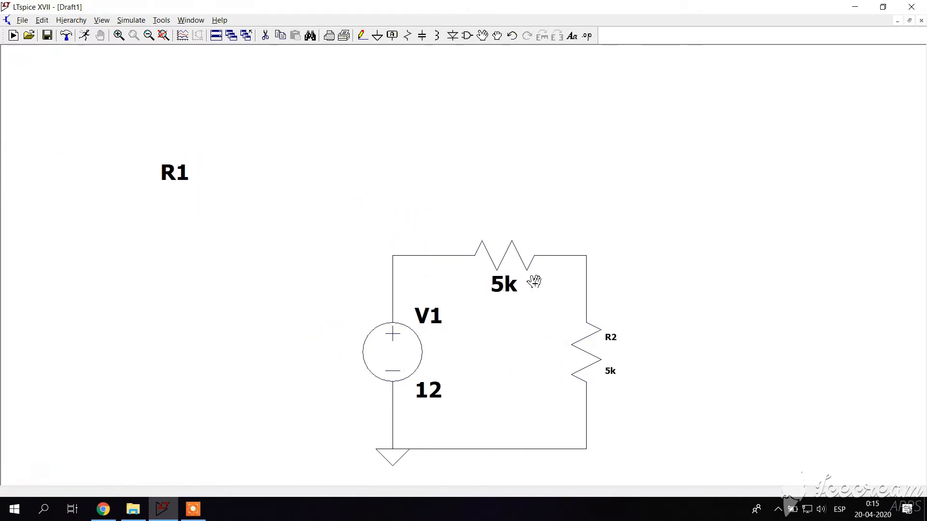
pyautogui.click(174, 174)
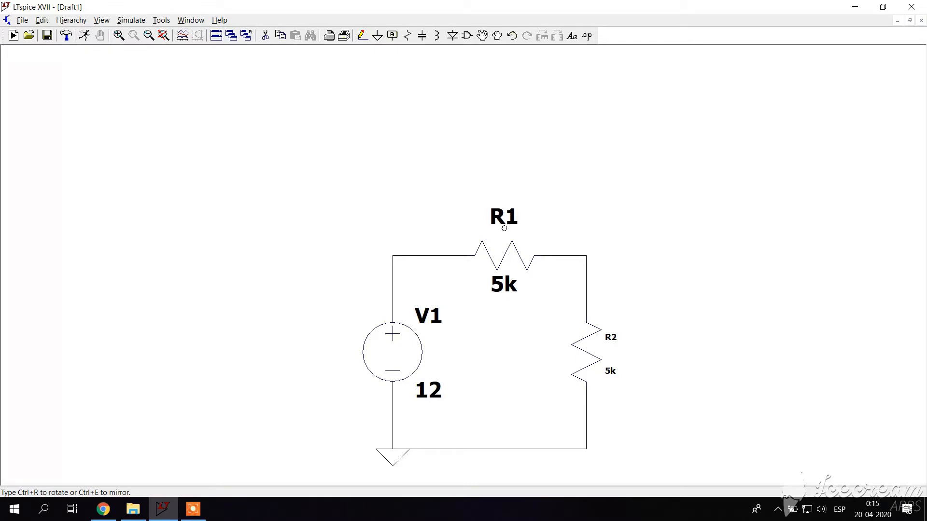
pyautogui.click(504, 228)
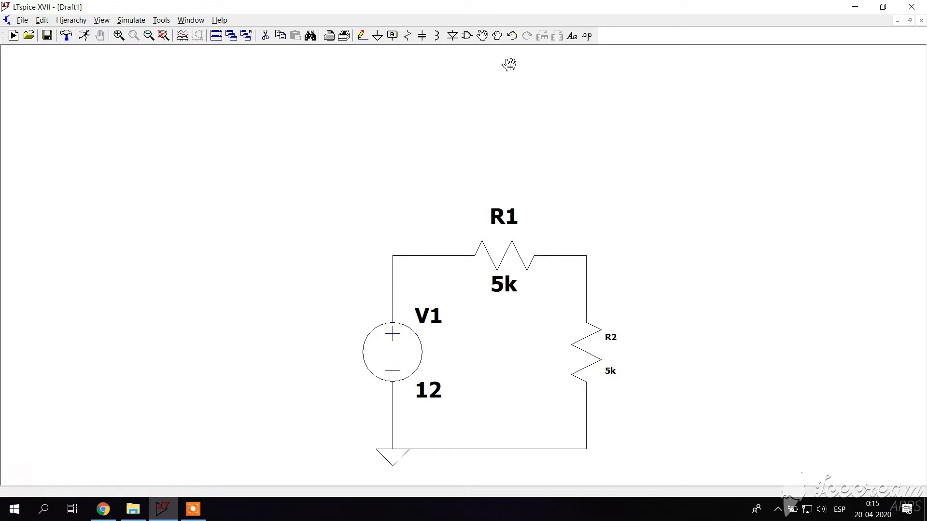
# Use the Drag tool to raise R1 with its wires attached and return it to its place in the loop.
pyautogui.click(497, 35)
pyautogui.click(517, 252)
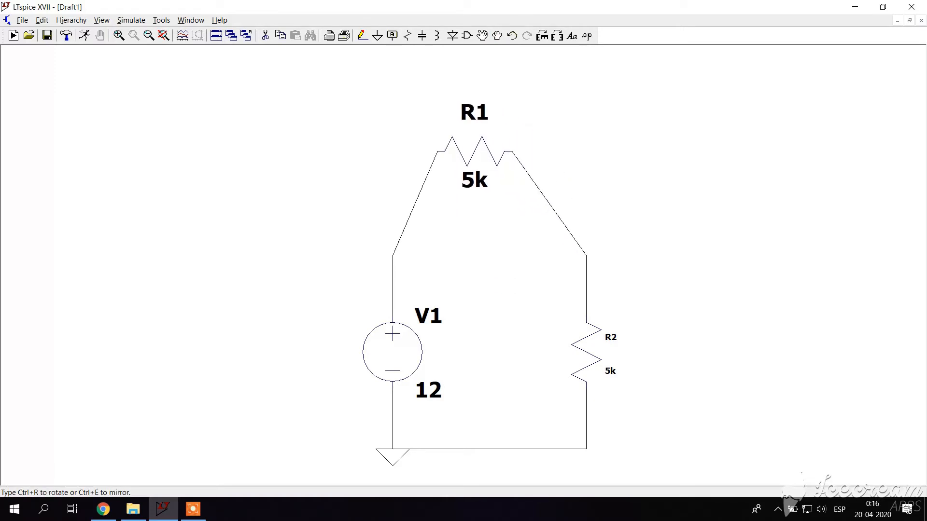
pyautogui.click(502, 154)
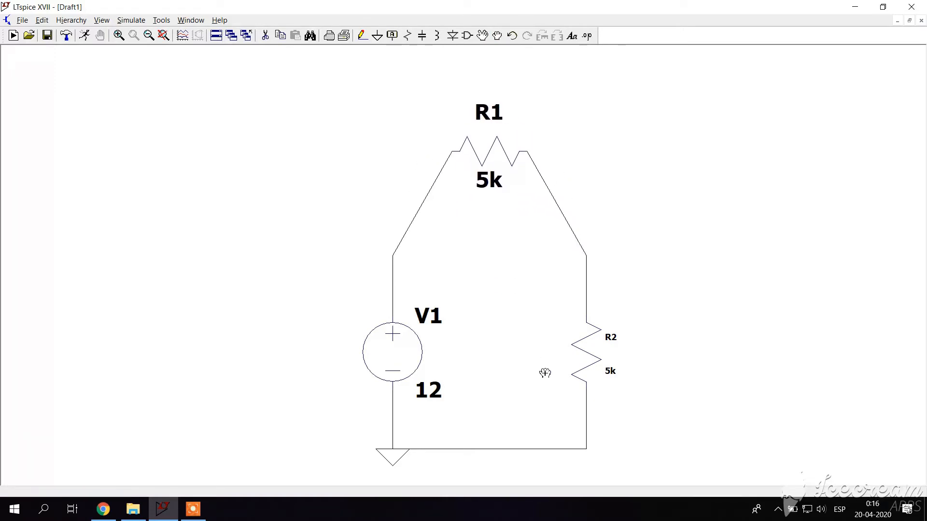
pyautogui.click(499, 148)
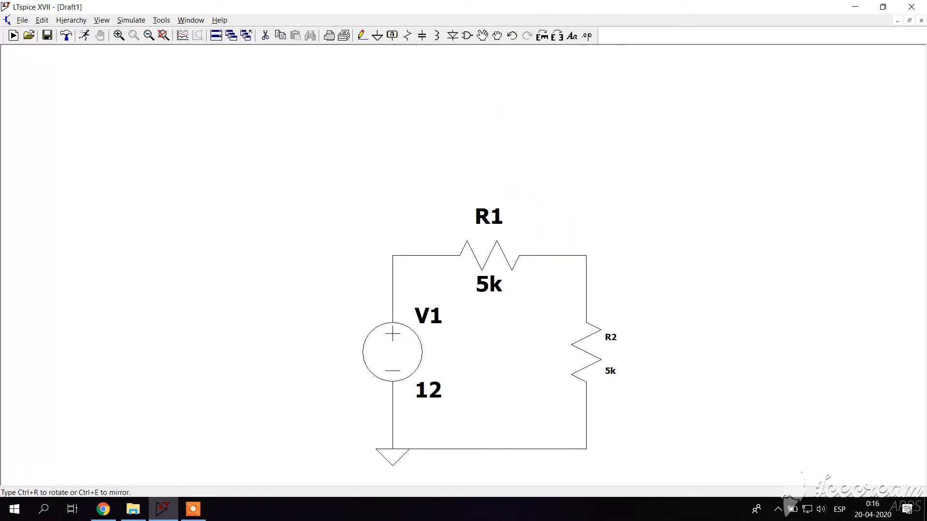
pyautogui.click(509, 263)
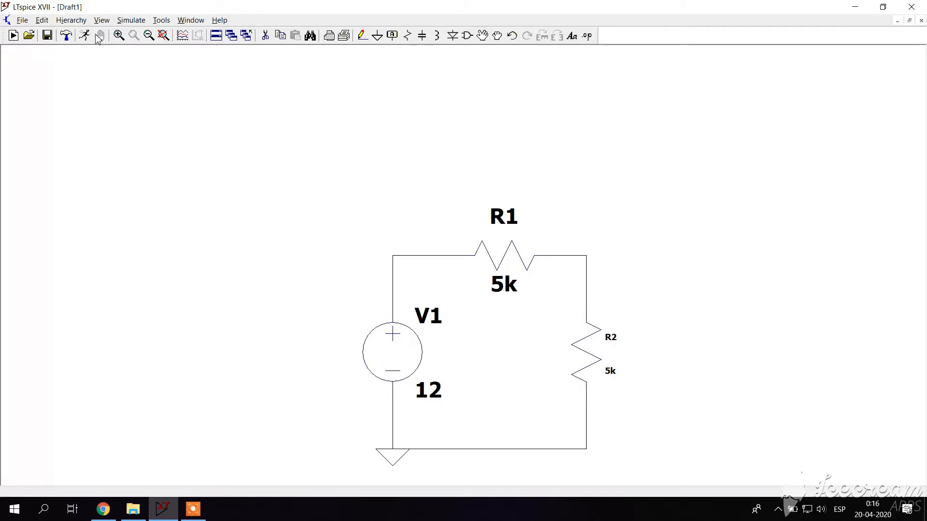
# Open the simulation command settings and review the AC Analysis and DC sweep options.
pyautogui.click(101, 19)
pyautogui.moveTo(78, 21)
pyautogui.moveTo(143, 22)
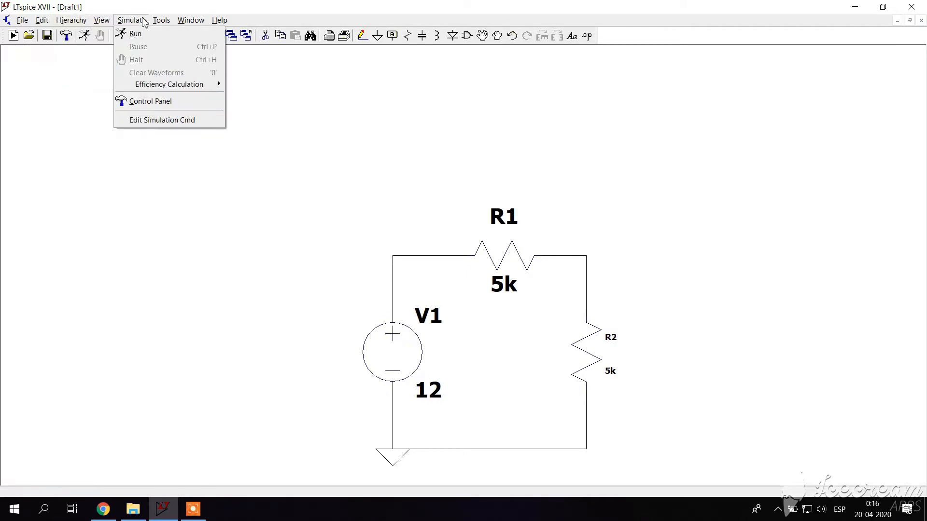
pyautogui.click(150, 123)
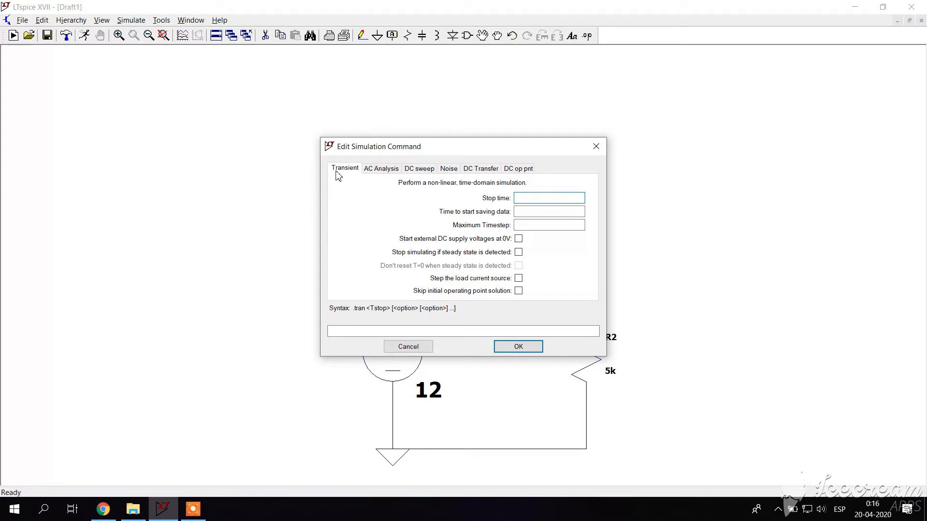
pyautogui.click(390, 170)
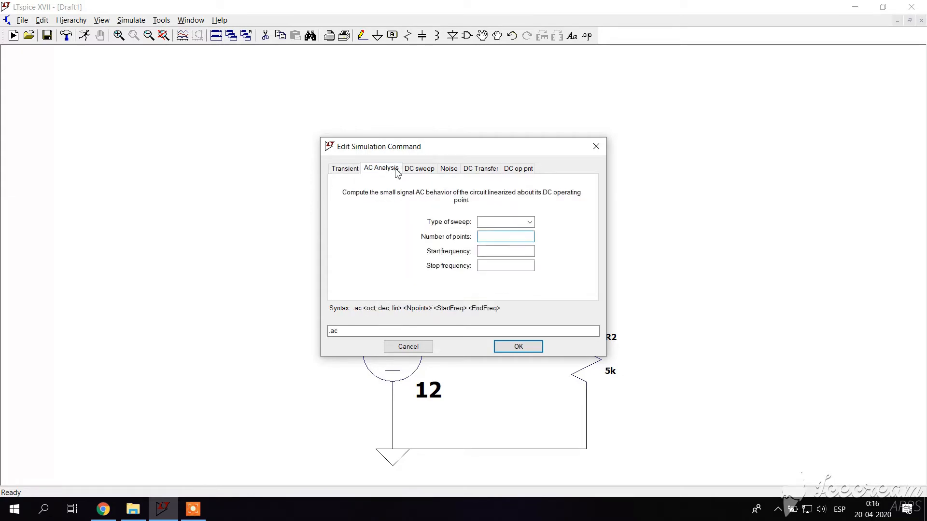
pyautogui.click(419, 169)
pyautogui.click(382, 170)
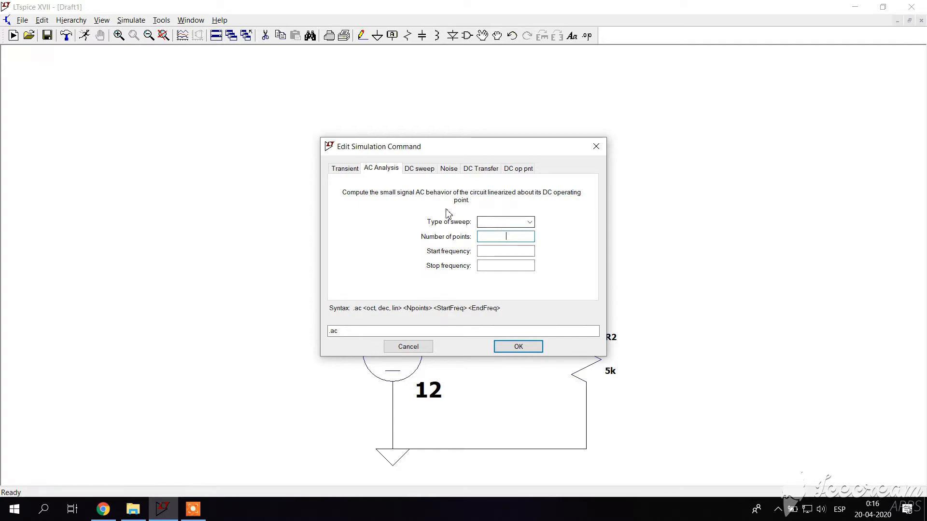
pyautogui.click(424, 173)
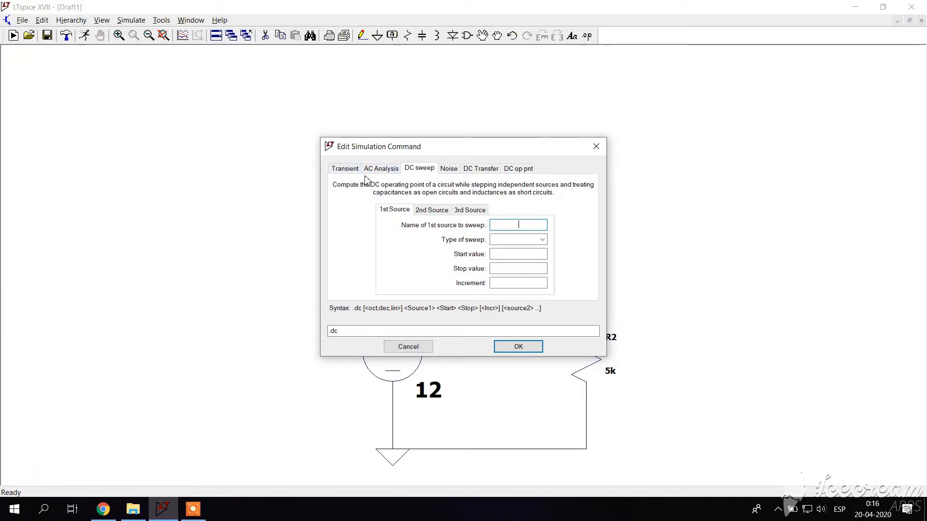
# Define a transient analysis with a stop time of 1 and place its .tran directive beside the ground symbol.
pyautogui.click(343, 170)
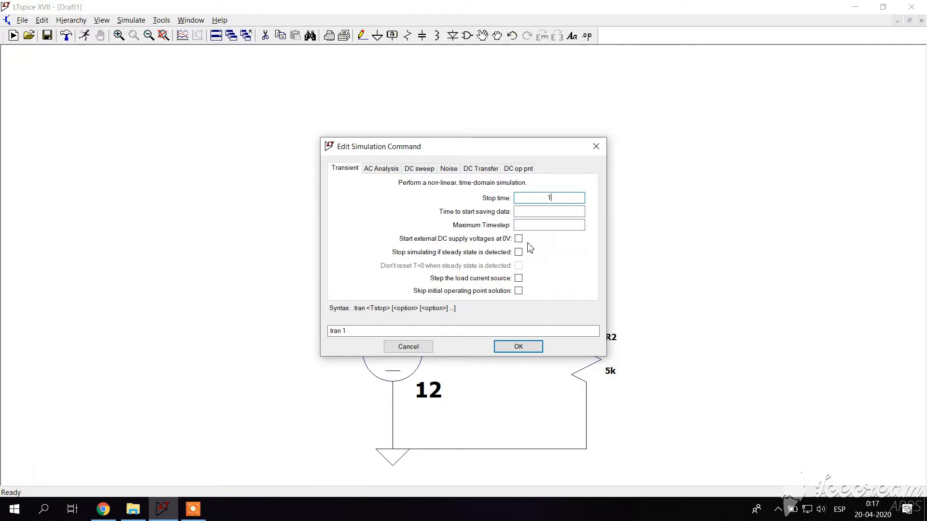
pyautogui.click(526, 346)
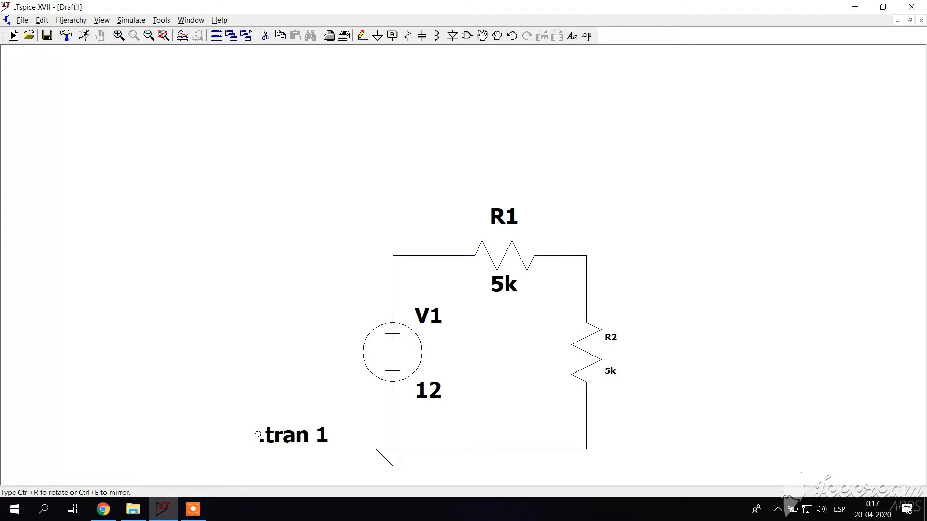
pyautogui.click(258, 435)
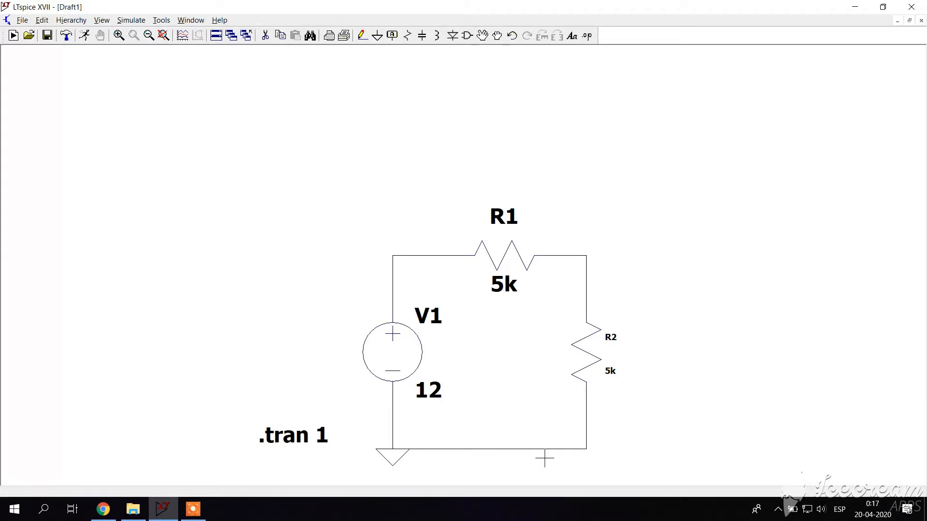
# Run the transient simulation and plot the voltage at the node between R1 and R2 plus the differential voltage across R1.
pyautogui.click(84, 36)
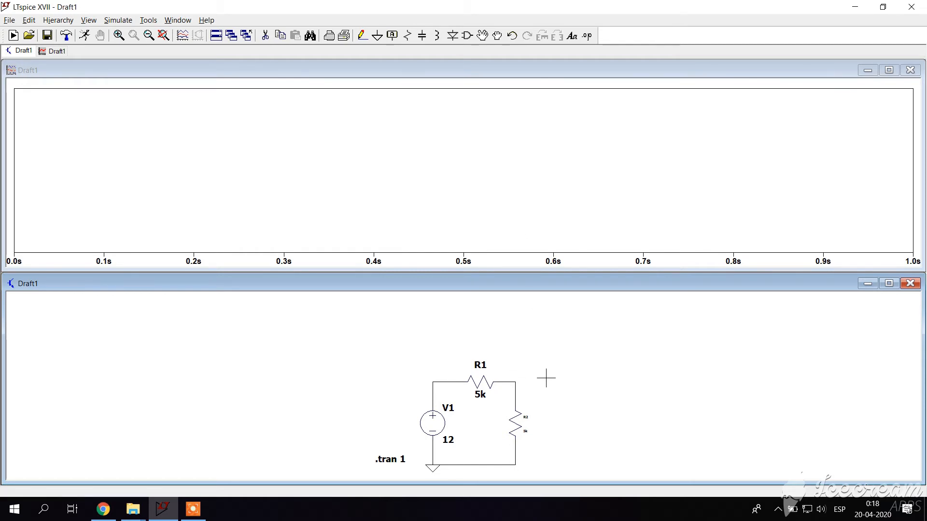
pyautogui.click(518, 383)
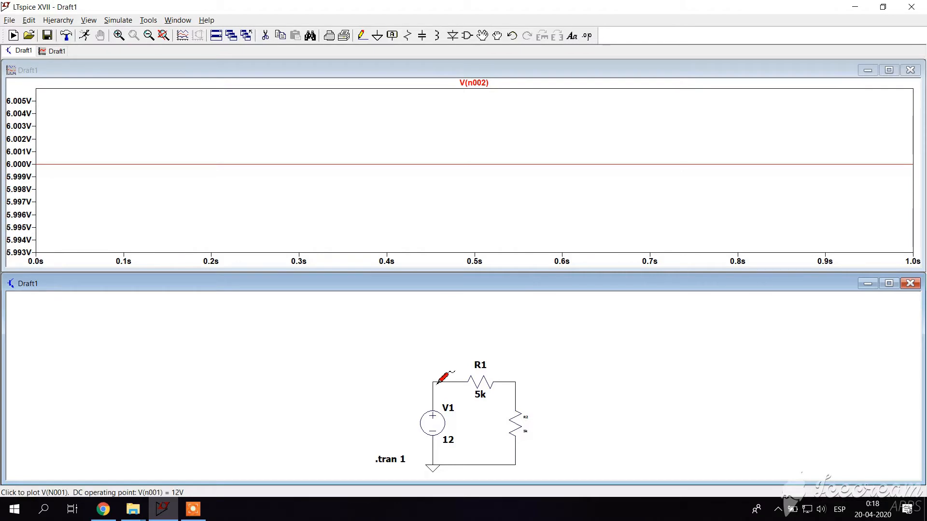
pyautogui.moveTo(436, 384); pyautogui.dragTo(515, 381)
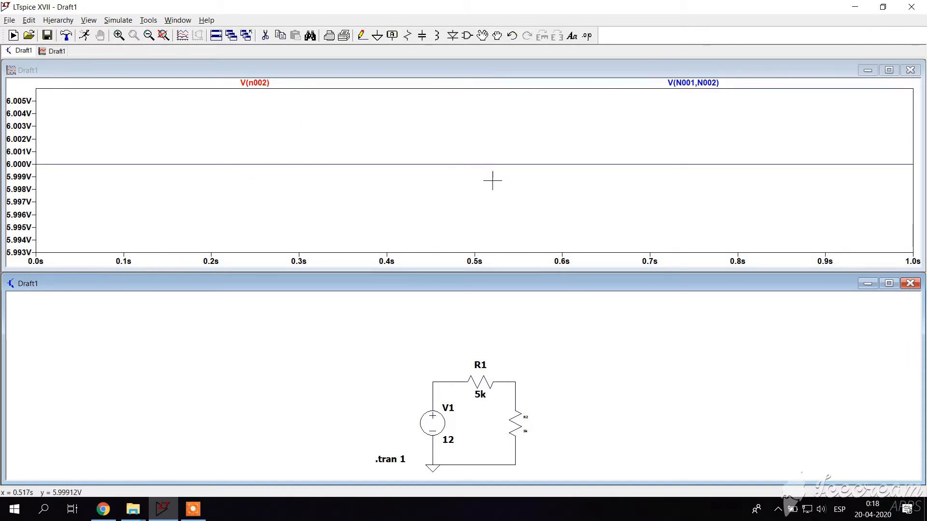
# Delete the V(n002) trace from the plot, and plot the node between R1 and R2 again as the only trace.
pyautogui.click(284, 120)
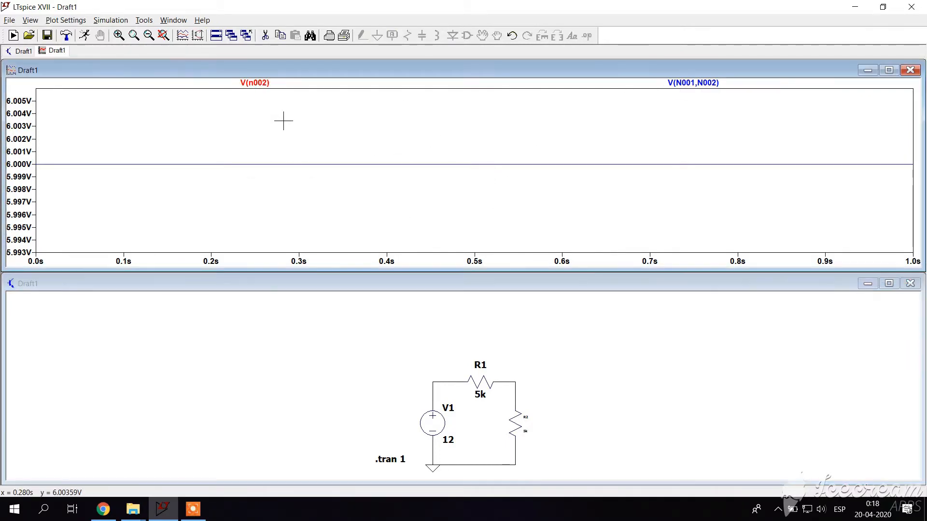
pyautogui.press('F5')
pyautogui.click(264, 87)
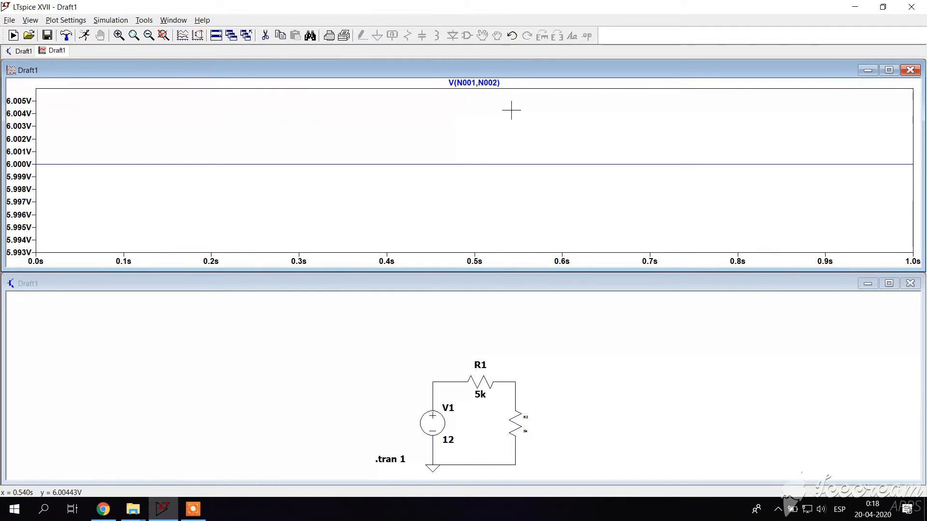
pyautogui.click(517, 383)
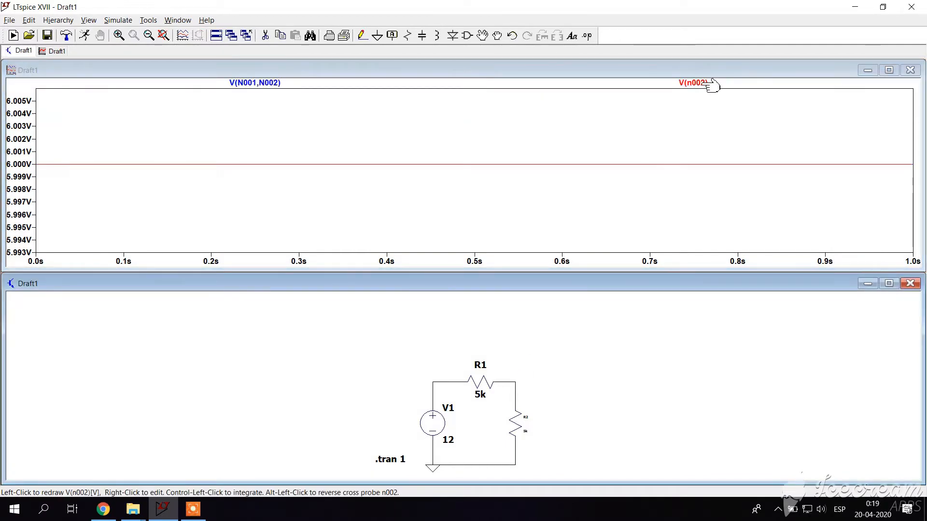
pyautogui.click(515, 381)
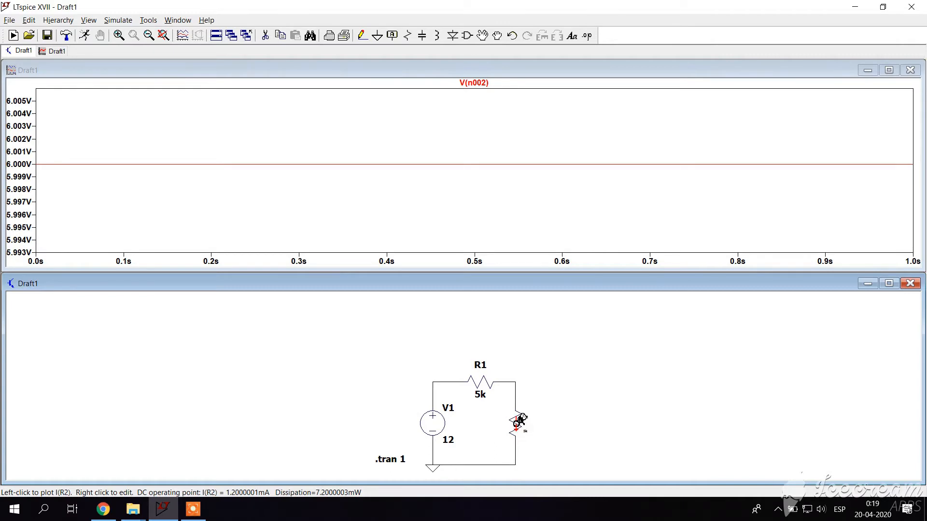
# Plot the currents through R2 and R1, leaving only these two current traces in the waveform window.
pyautogui.click(520, 420)
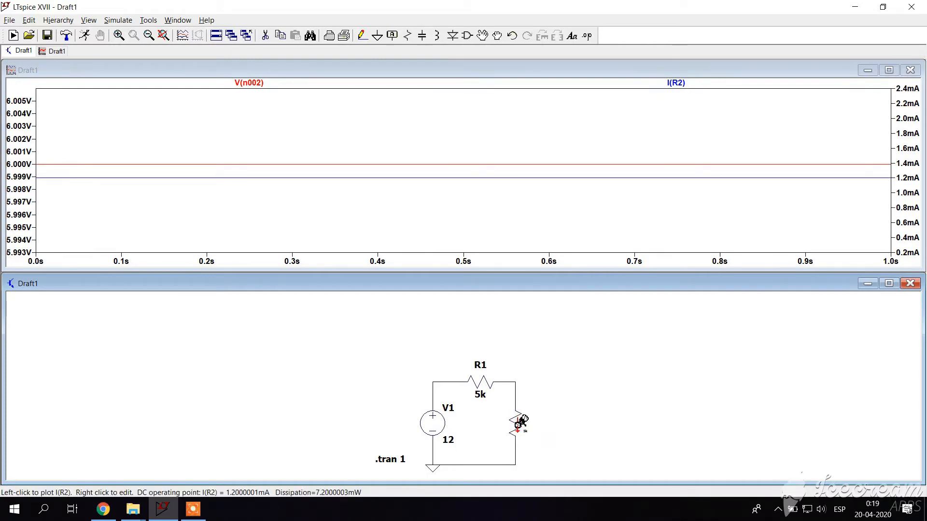
pyautogui.click(484, 380)
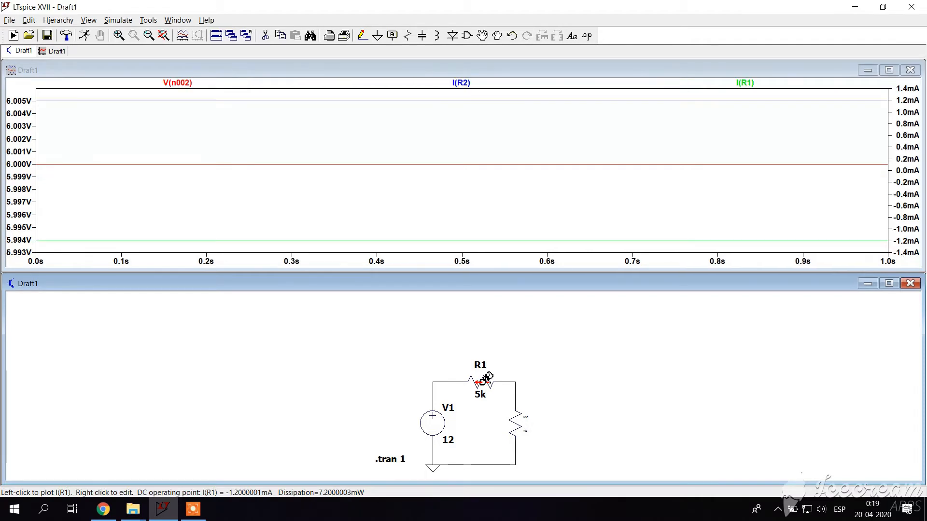
pyautogui.click(485, 380)
pyautogui.click(522, 418)
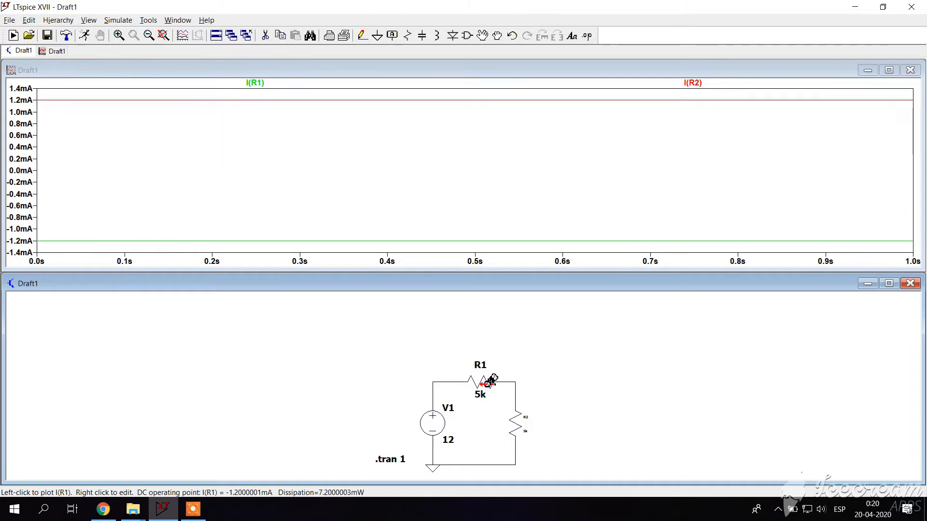
# Plot the power of R2 and of source V1, and replace it with the current through V1.
pyautogui.keyDown('alt'); pyautogui.click(515, 425); pyautogui.keyUp('alt')
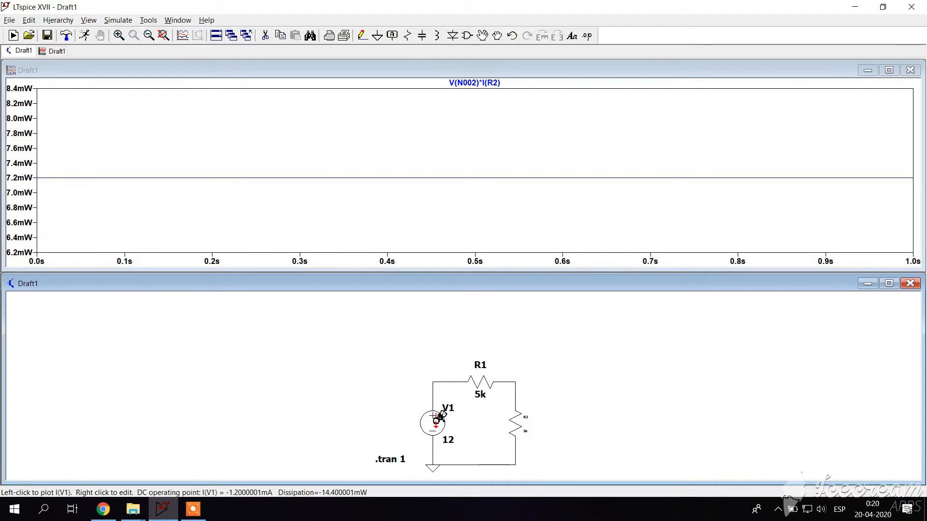
pyautogui.keyDown('alt'); pyautogui.click(440, 417); pyautogui.keyUp('alt')
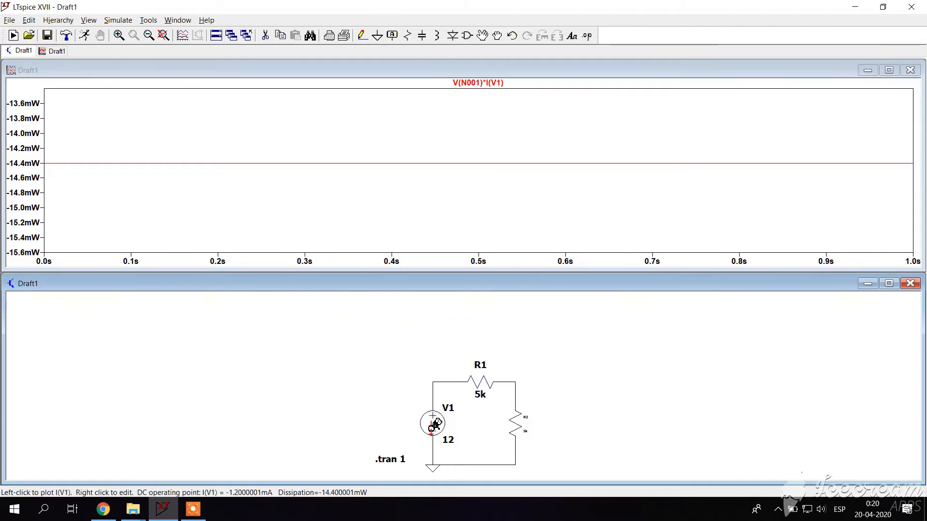
pyautogui.click(438, 420)
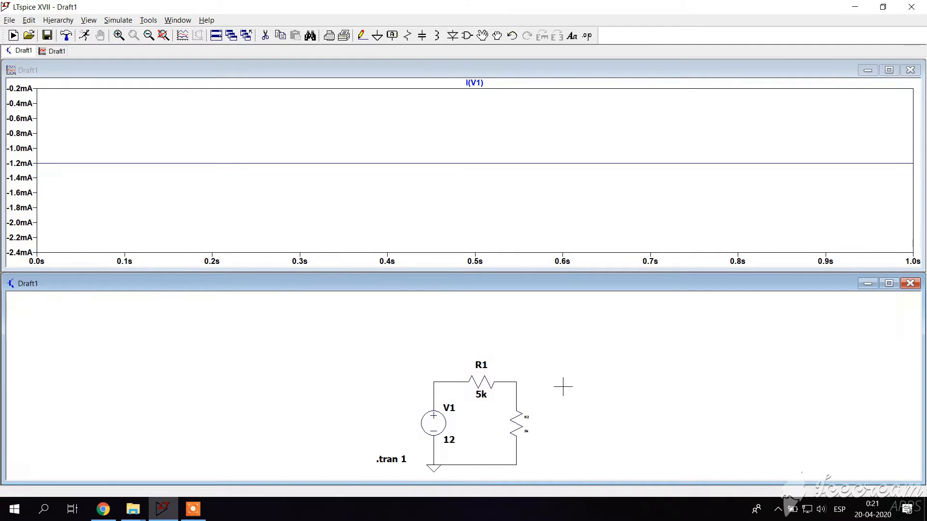
# Plot the voltages at the nodes on both sides of R1 together with the differential voltage across R1.
pyautogui.click(518, 384)
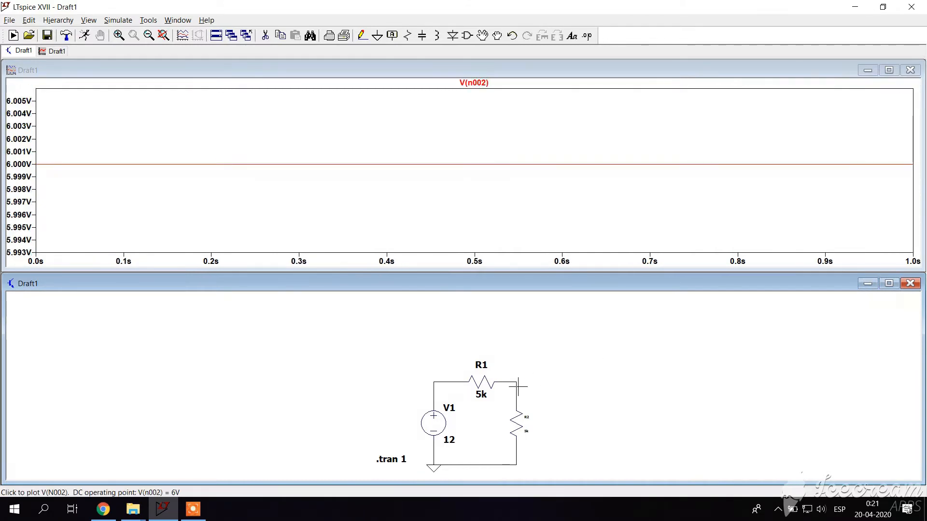
pyautogui.click(436, 380)
pyautogui.click(518, 382)
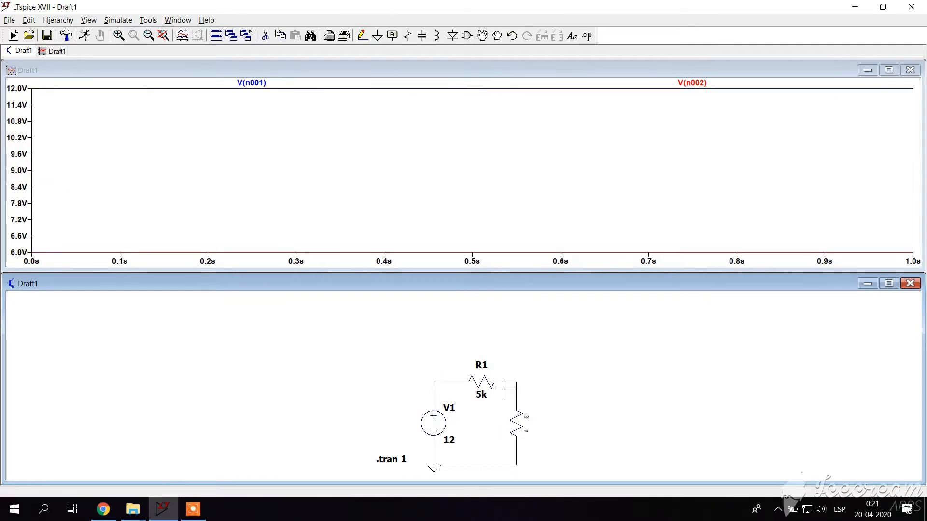
pyautogui.moveTo(438, 379); pyautogui.dragTo(518, 382)
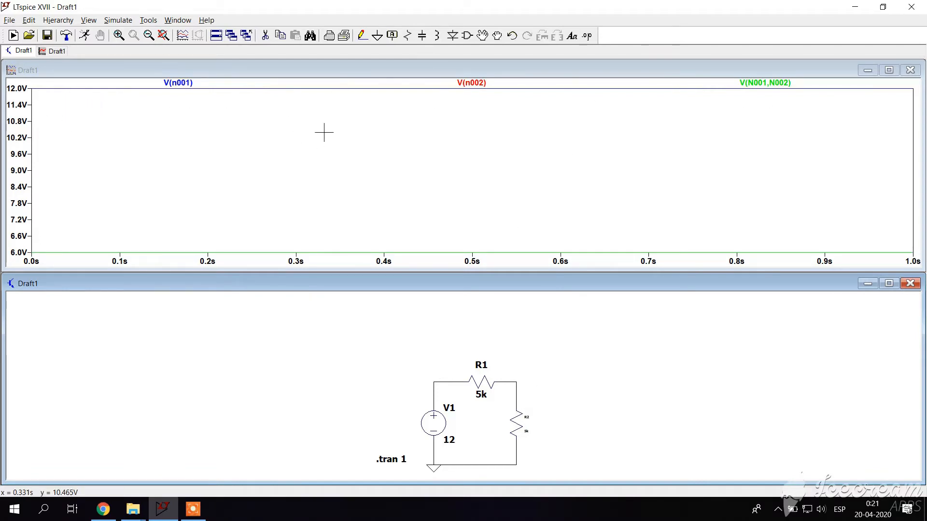
# Set the plot's vertical axis limits to 50 V at the top and 0 V at the bottom.
pyautogui.click(179, 68)
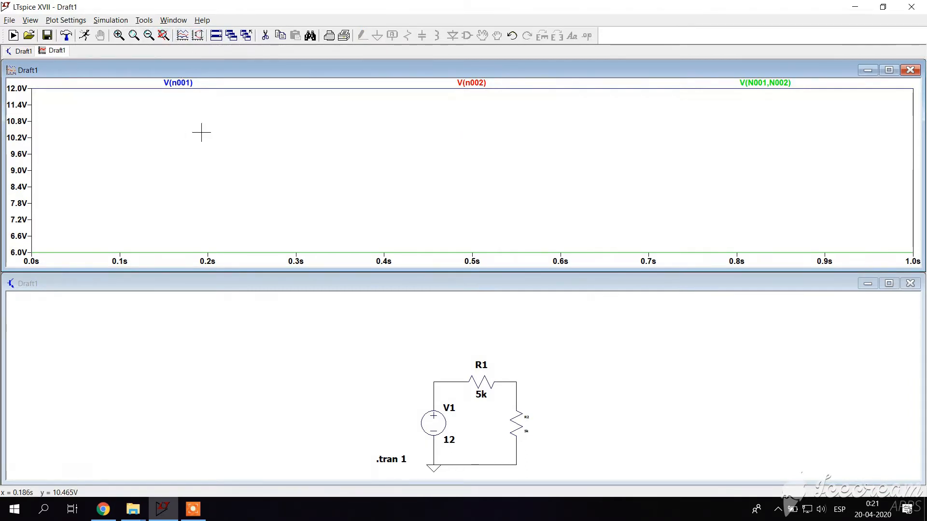
pyautogui.rightClick(20, 137)
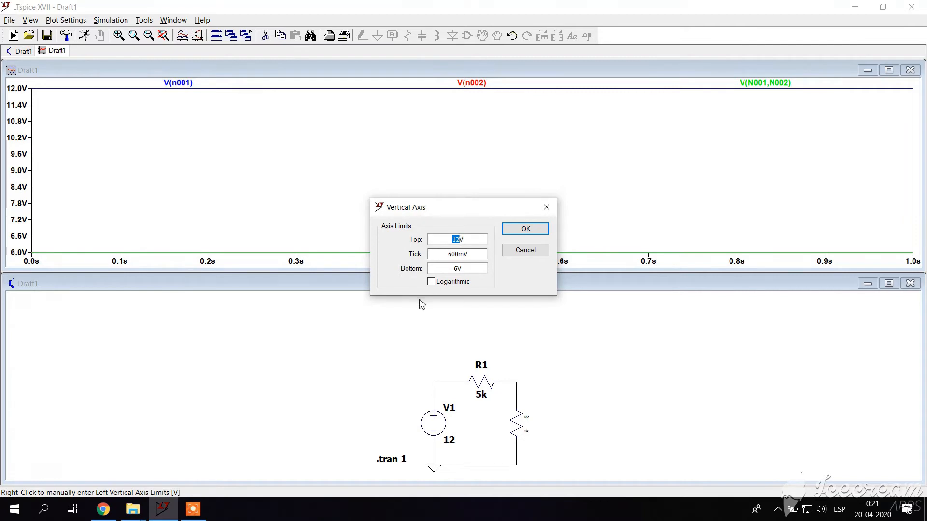
pyautogui.write('50V')
pyautogui.click(517, 230)
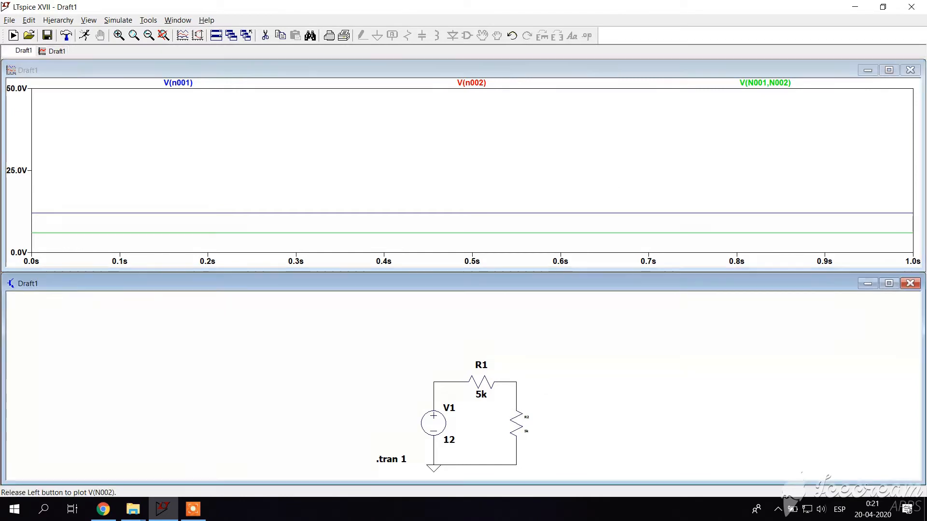
# Plot only the voltage between R1 and R2 and attach the 1st cursor to the V(n002) trace.
pyautogui.click(519, 387)
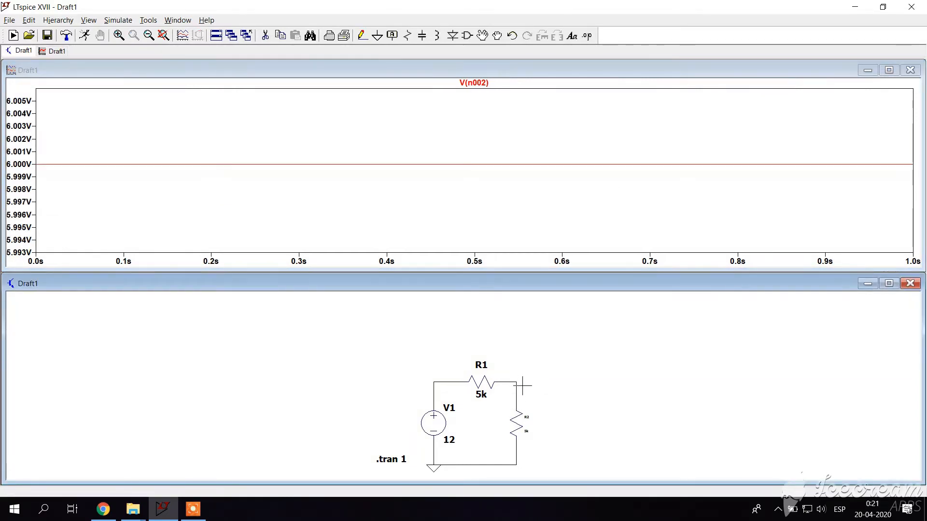
pyautogui.rightClick(485, 83)
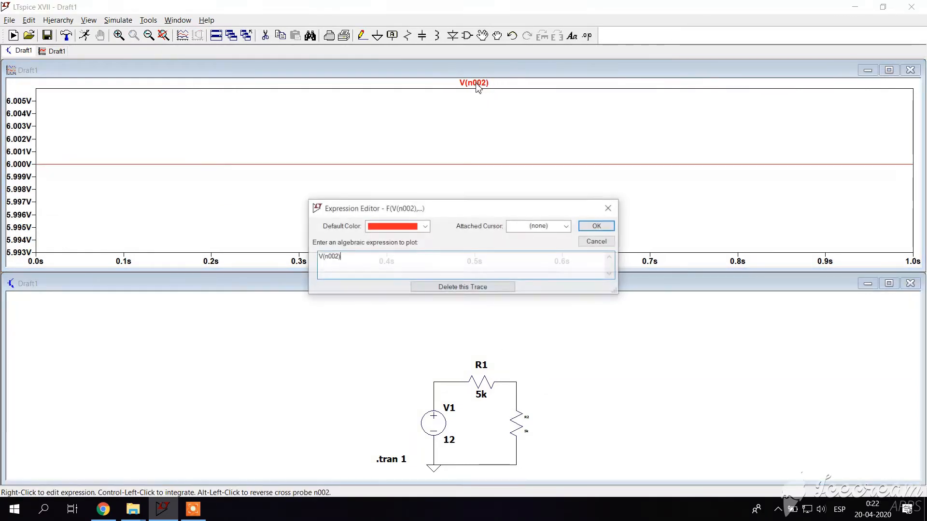
pyautogui.click(555, 227)
pyautogui.click(542, 249)
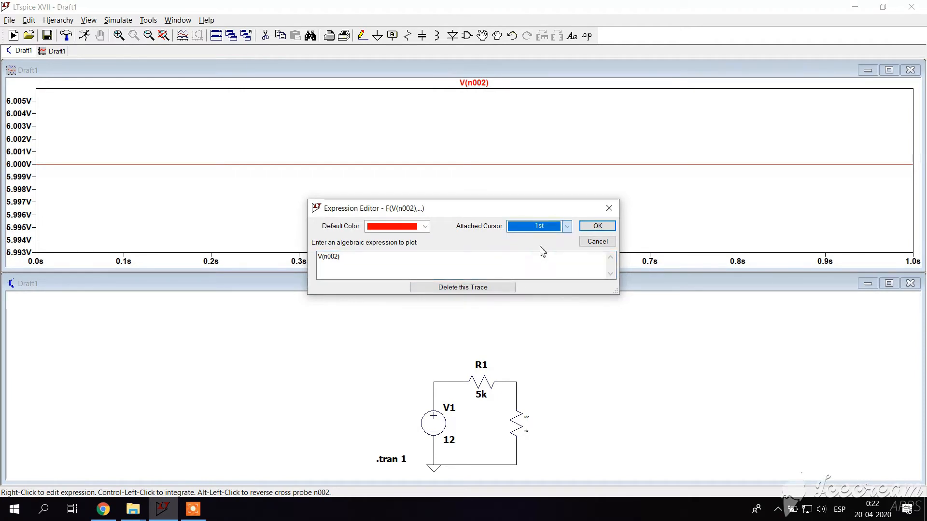
pyautogui.click(597, 227)
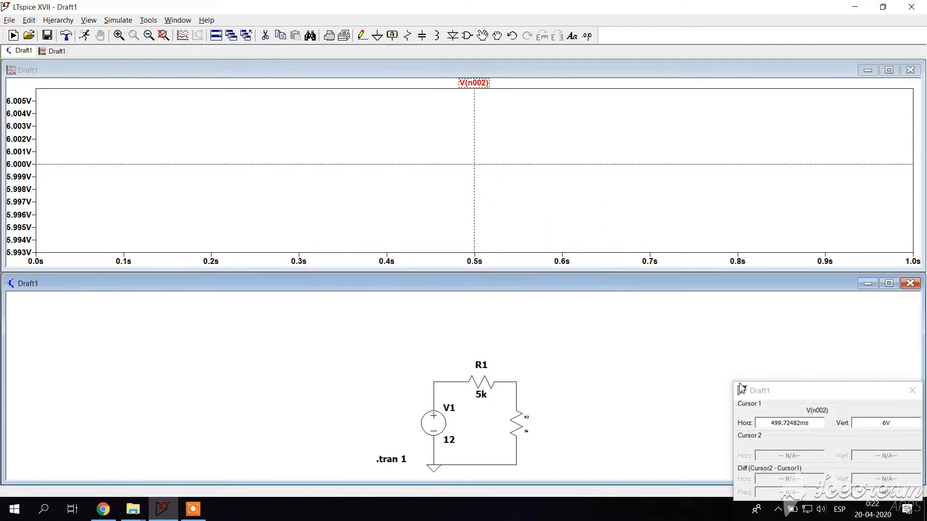
# Reposition the cursor readout window above the taskbar, try moving the cursor on the V(n002) trace, and close the readout.
pyautogui.moveTo(772, 388); pyautogui.dragTo(728, 318)
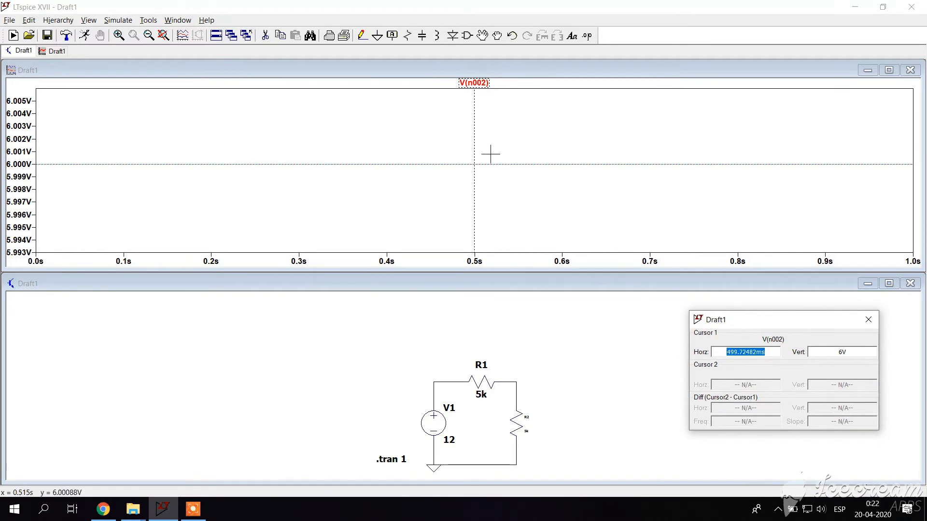
pyautogui.moveTo(475, 165)
pyautogui.mouseDown()
pyautogui.moveTo(254, 172)
pyautogui.moveTo(164, 187)
pyautogui.moveTo(560, 187)
pyautogui.moveTo(482, 188)
pyautogui.mouseUp()
pyautogui.click(868, 320)
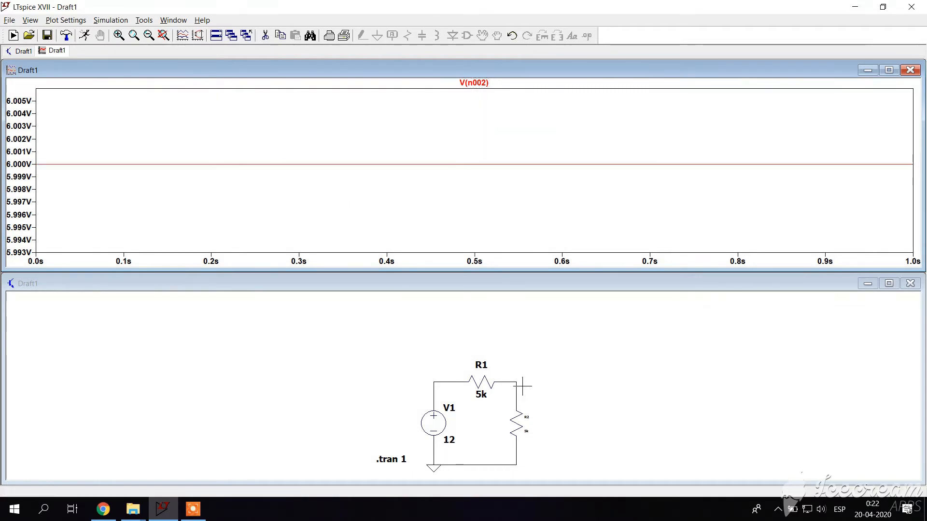
# Change V1 to a SINE source with DC offset 0, amplitude 2 V and frequency 10 Hz, and rerun the simulation.
pyautogui.rightClick(433, 423)
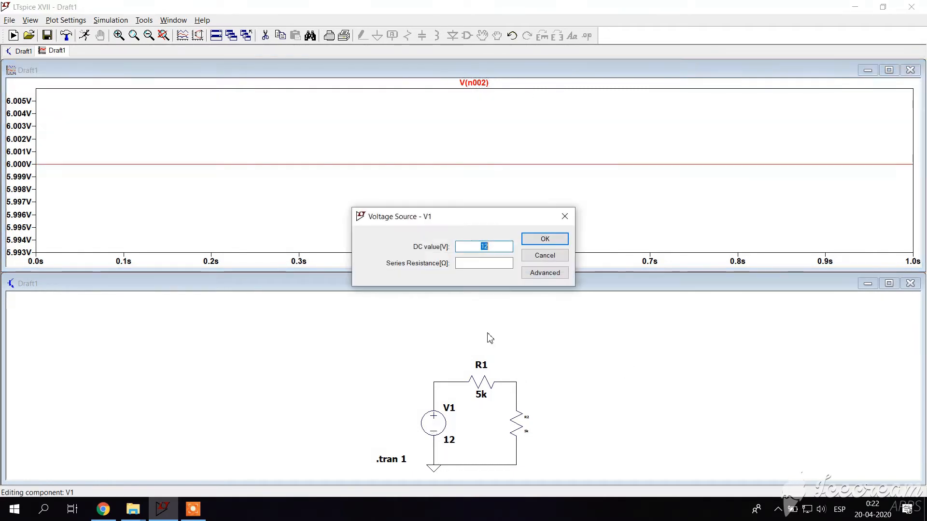
pyautogui.click(543, 271)
pyautogui.click(332, 167)
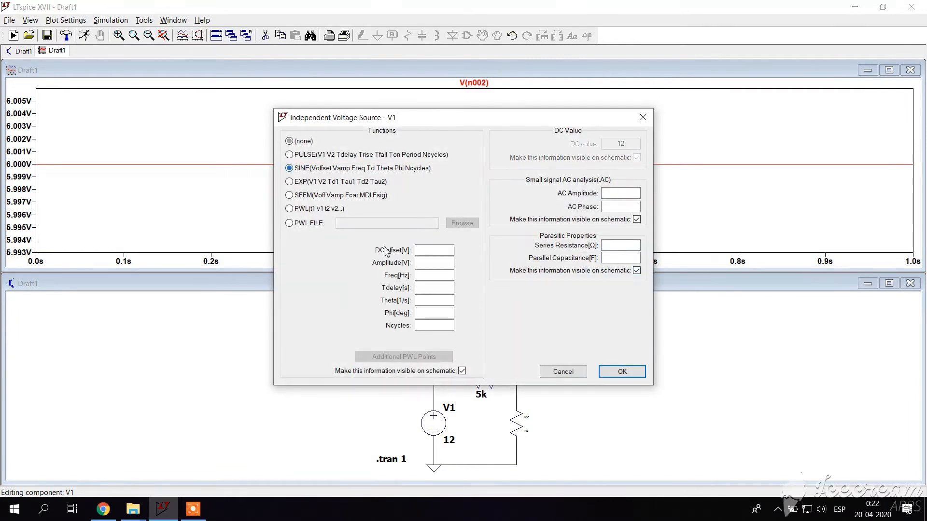
pyautogui.click(441, 263)
pyautogui.click(434, 251)
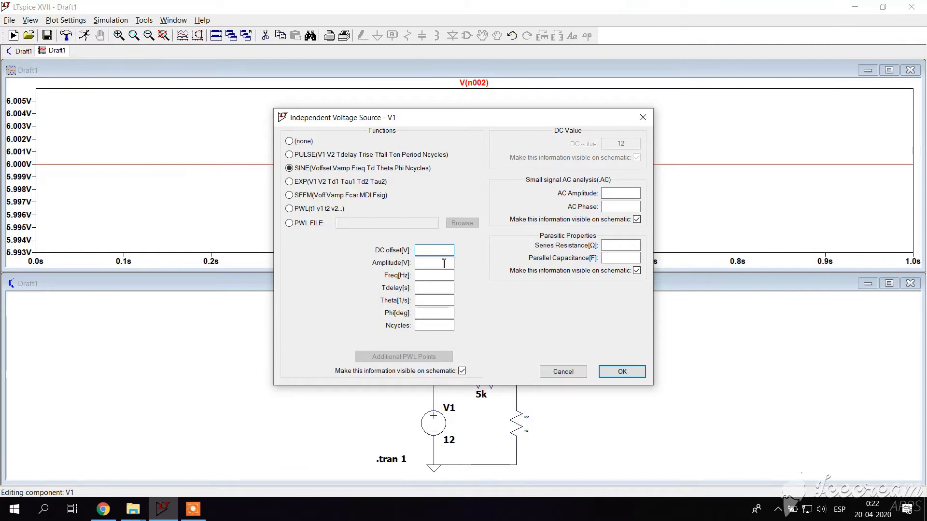
pyautogui.click(434, 265)
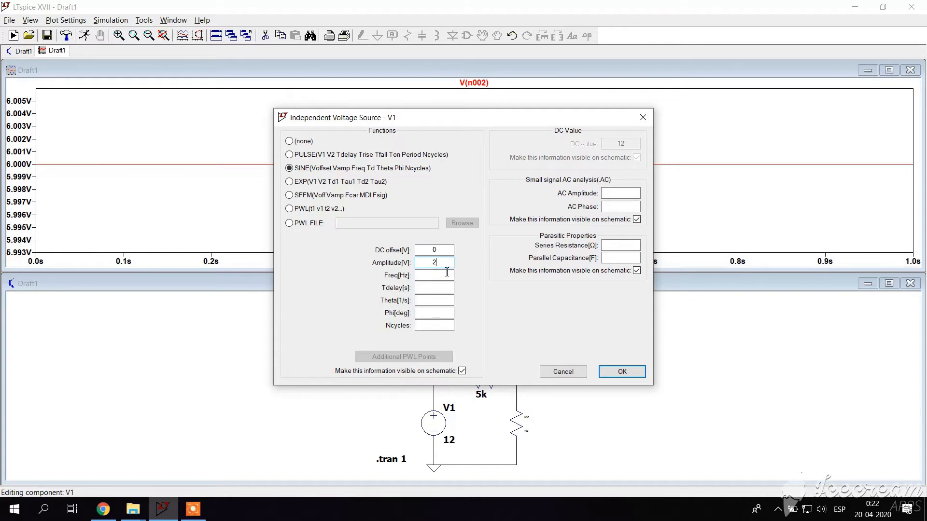
pyautogui.click(445, 275)
pyautogui.press('BackSpace')
pyautogui.click(624, 370)
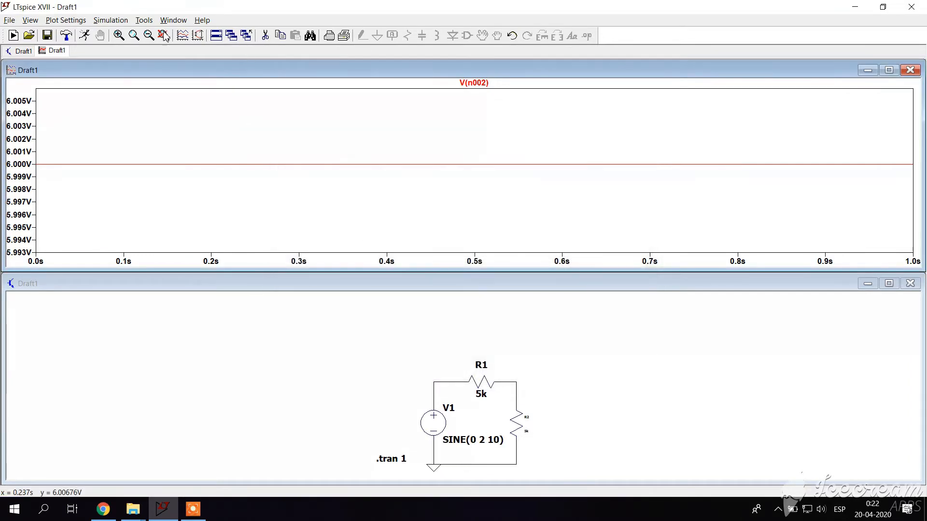
pyautogui.click(85, 36)
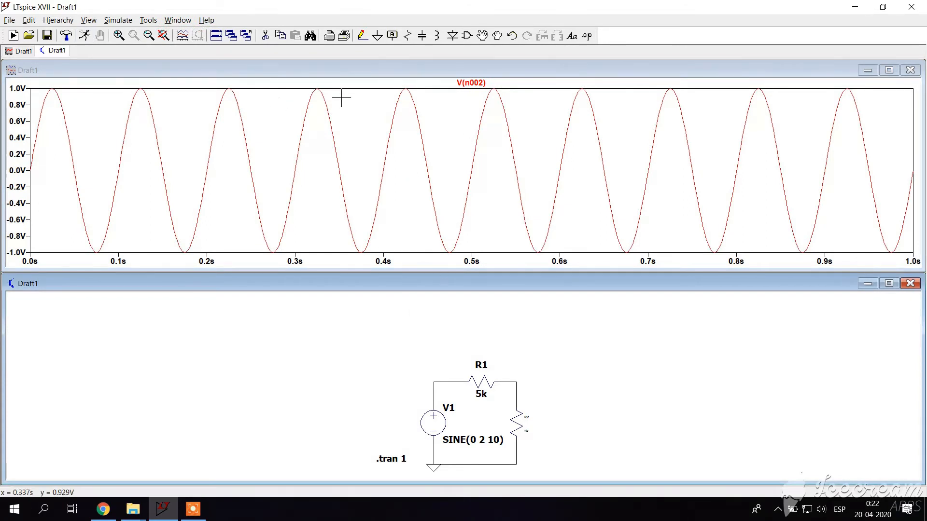
# Attach the 1st cursor to the V(n002) sine trace and move it along the waveform to about 718 ms.
pyautogui.rightClick(471, 82)
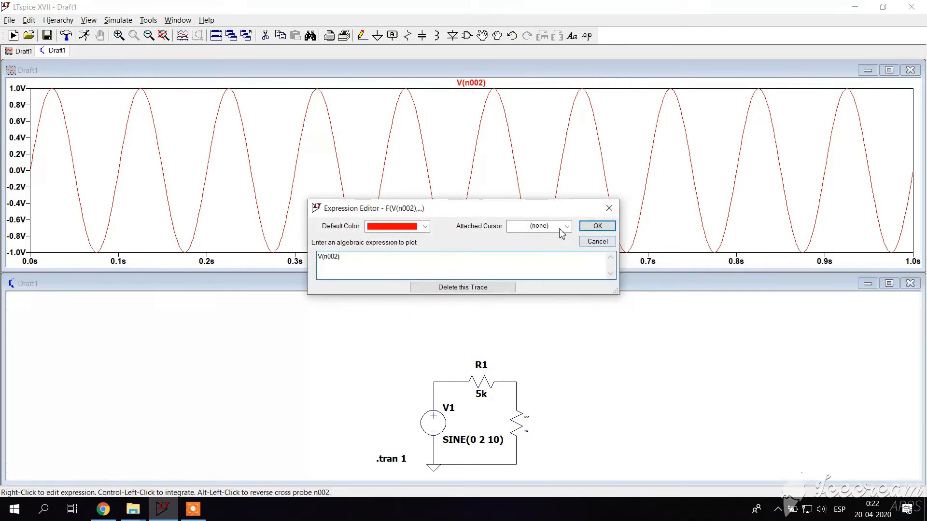
pyautogui.click(562, 226)
pyautogui.click(543, 247)
pyautogui.click(597, 226)
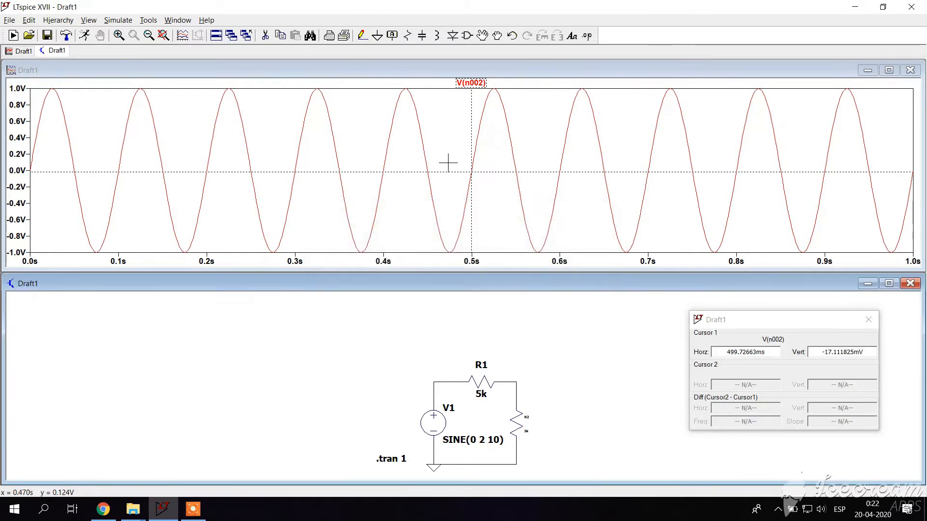
pyautogui.moveTo(476, 173); pyautogui.dragTo(482, 169)
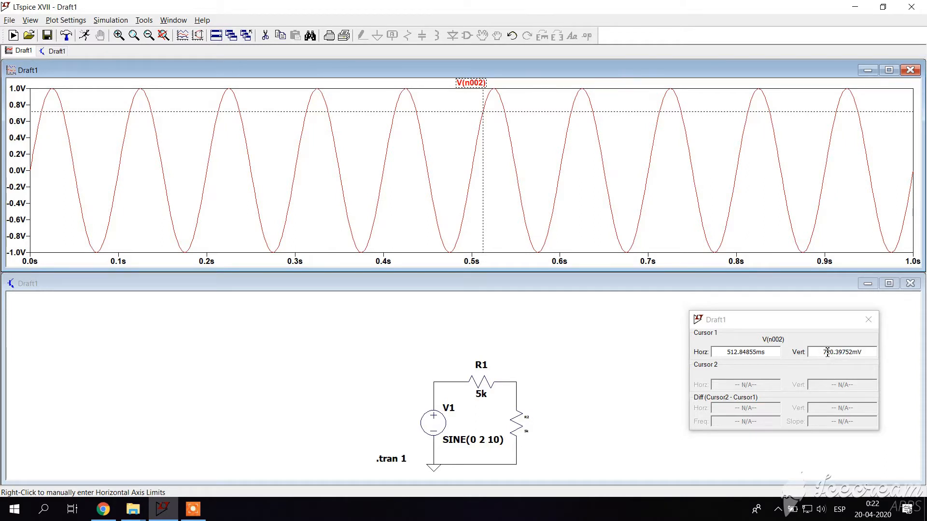
pyautogui.moveTo(482, 114)
pyautogui.mouseDown()
pyautogui.moveTo(472, 127)
pyautogui.moveTo(492, 113)
pyautogui.moveTo(545, 234)
pyautogui.moveTo(580, 200)
pyautogui.moveTo(633, 224)
pyautogui.moveTo(665, 194)
pyautogui.mouseUp()
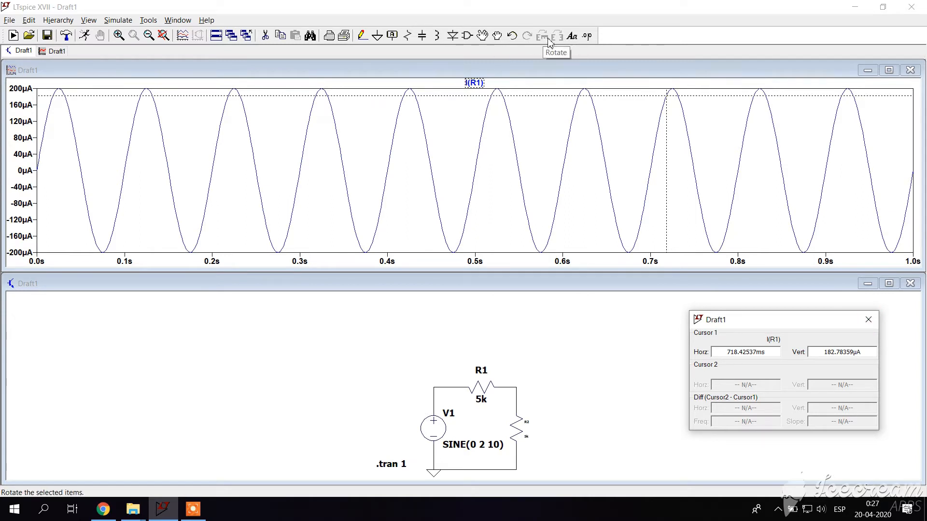
# Try moving R1 above the circuit and mirroring it, and return it to its place between V1 and R2.
pyautogui.click(536, 369)
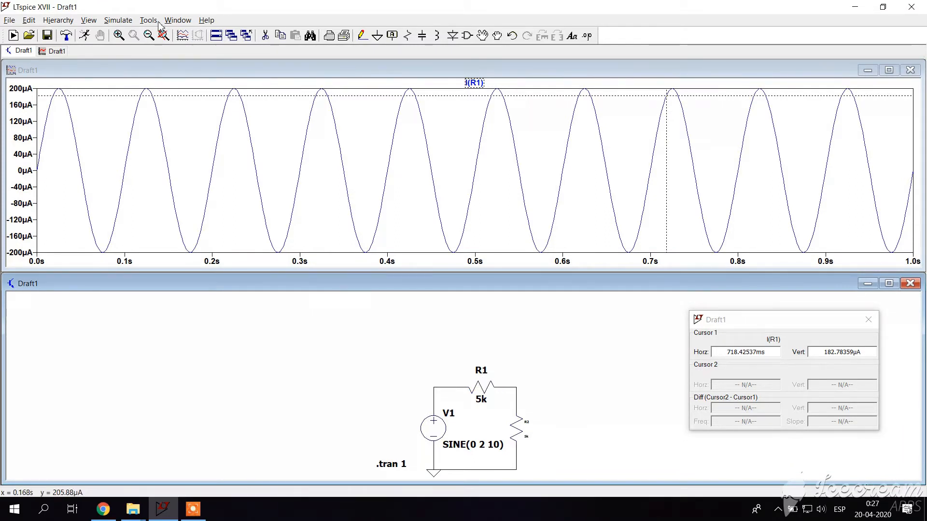
pyautogui.click(511, 35)
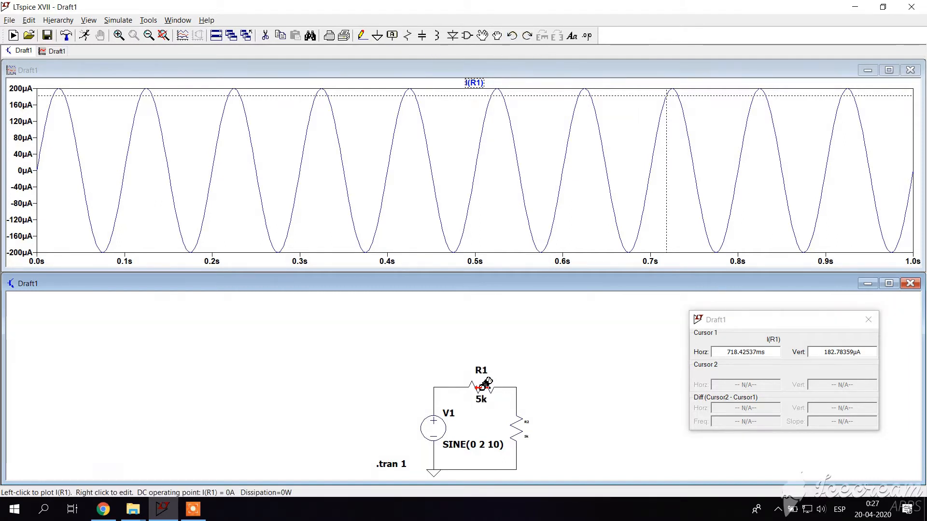
pyautogui.click(483, 35)
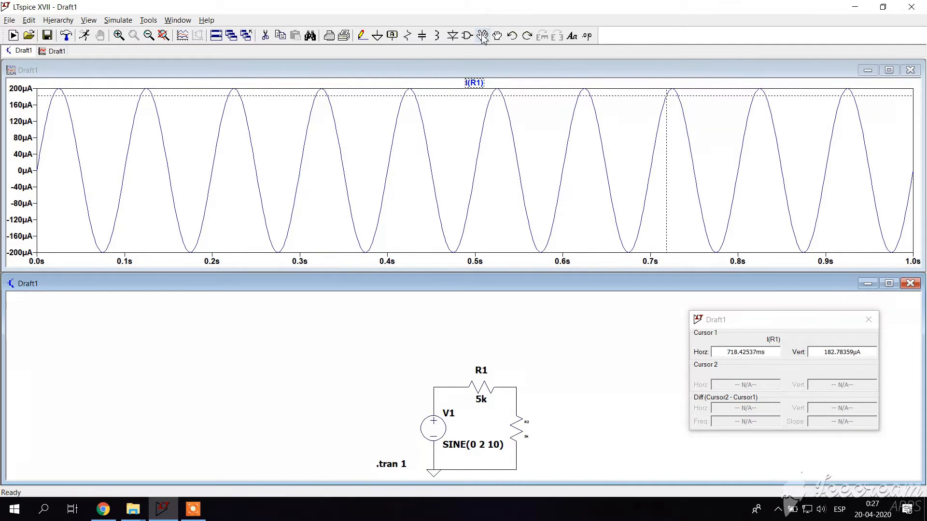
pyautogui.moveTo(484, 380); pyautogui.dragTo(483, 361)
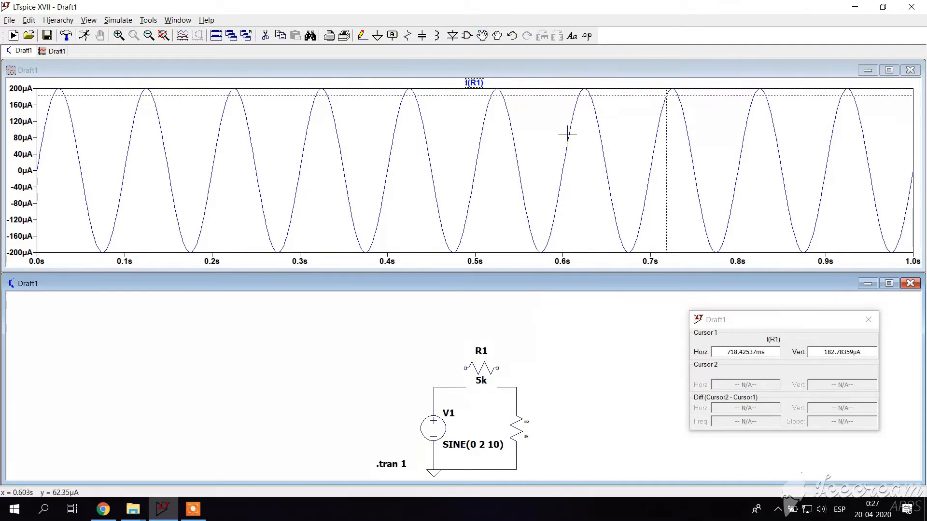
pyautogui.click(481, 372)
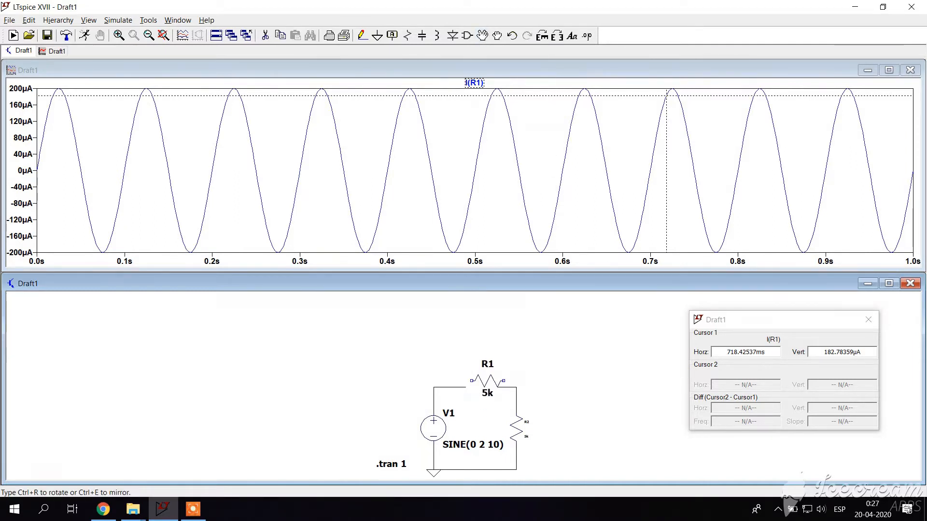
pyautogui.click(557, 39)
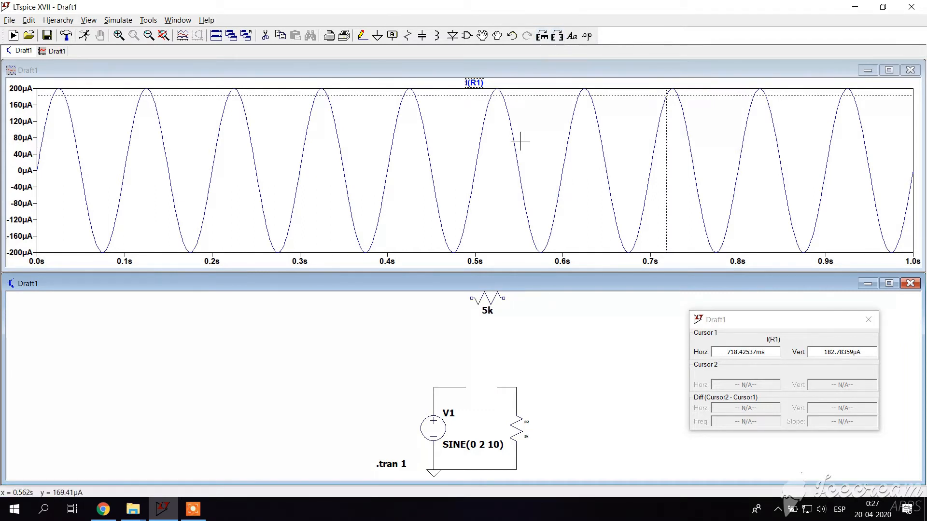
pyautogui.click(486, 397)
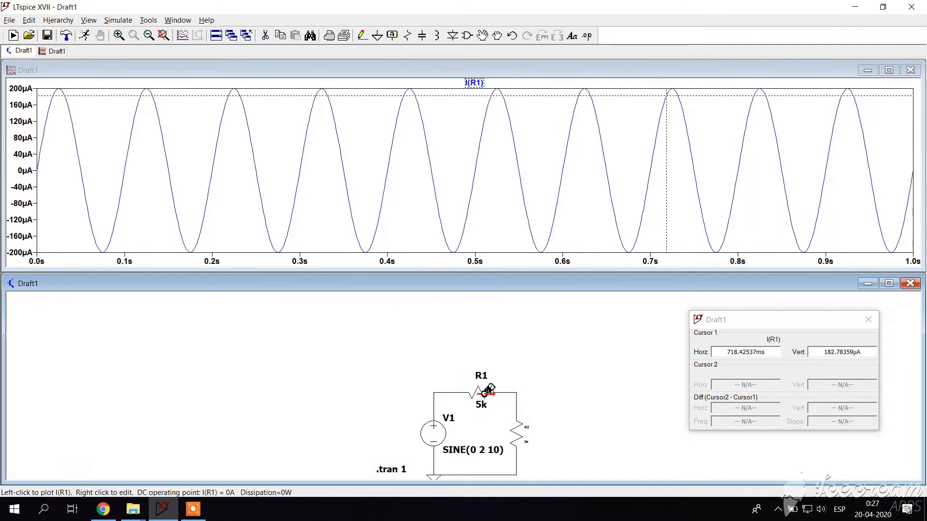
# Add the current through R2 to the plot and close the cursor readout.
pyautogui.click(519, 436)
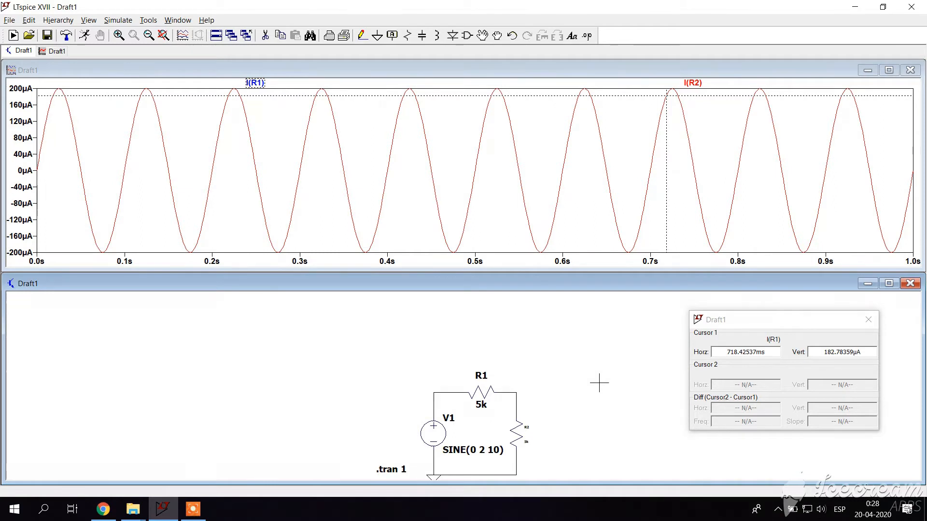
pyautogui.scroll(2, 599, 383)
pyautogui.scroll(-1, 598, 382)
pyautogui.scroll(-2, 592, 419)
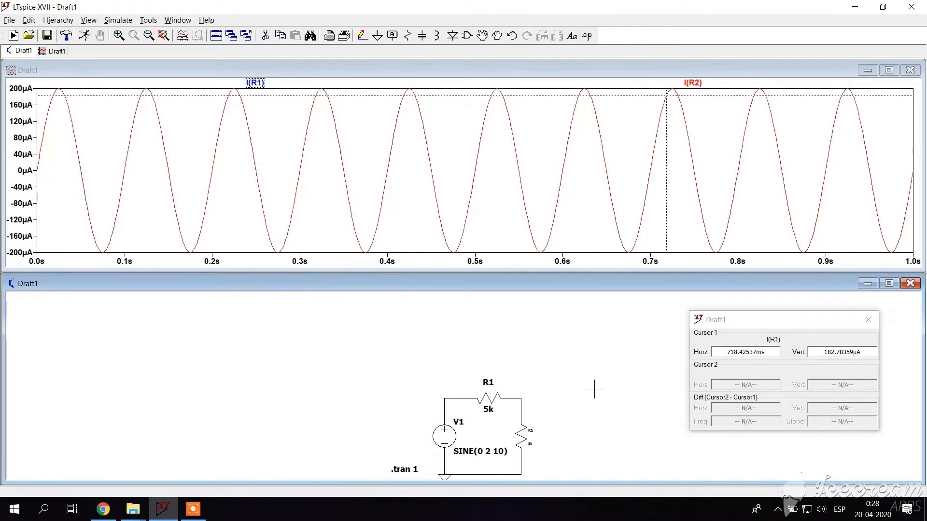
pyautogui.moveTo(617, 403); pyautogui.dragTo(608, 368)
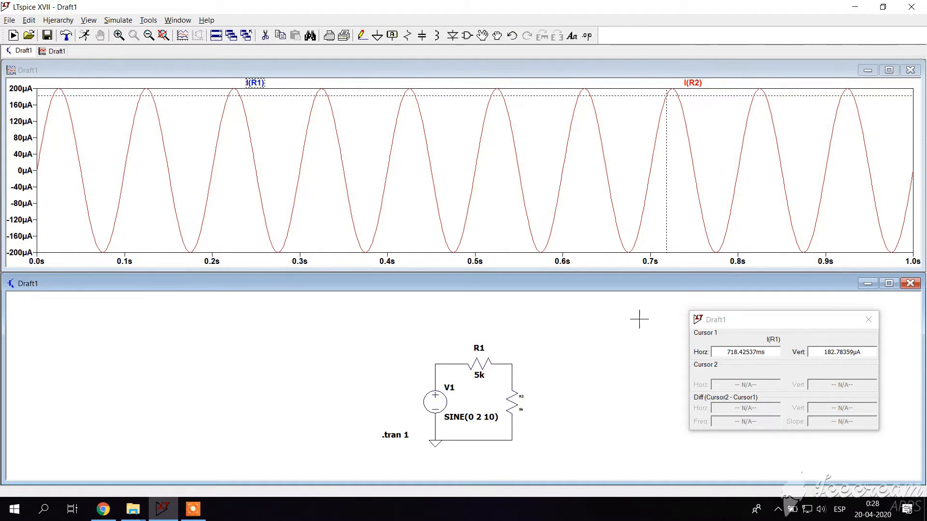
pyautogui.click(872, 324)
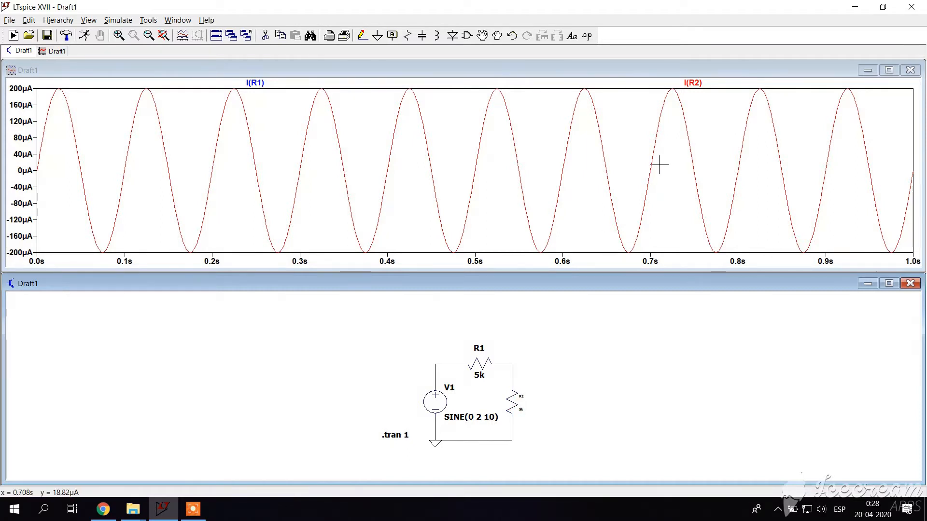
# Place the SPICE directive ".step param R list 0.1 1 10 100 1k 10k" on the schematic beside the circuit, below R2.
pyautogui.click(590, 41)
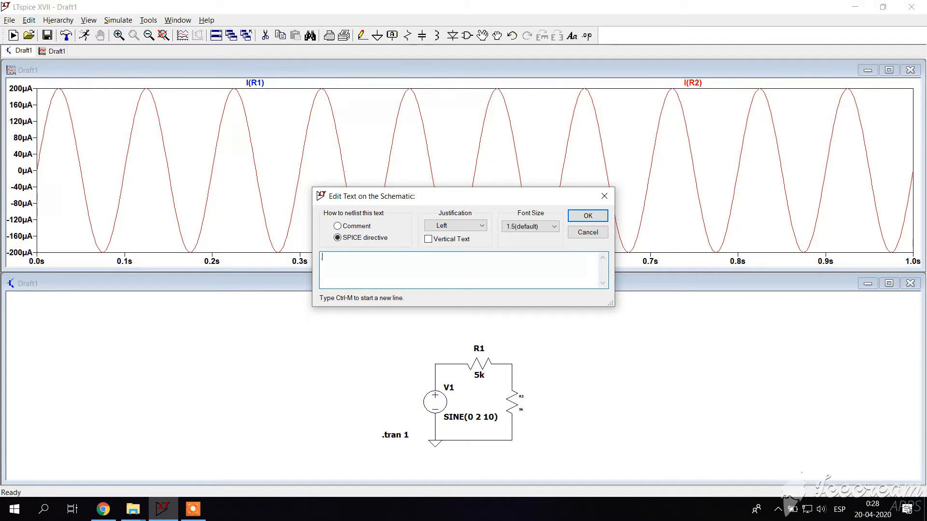
pyautogui.write('tep param')
pyautogui.write('list 0.1 1 10')
pyautogui.write('100 1k 10k')
pyautogui.click(588, 217)
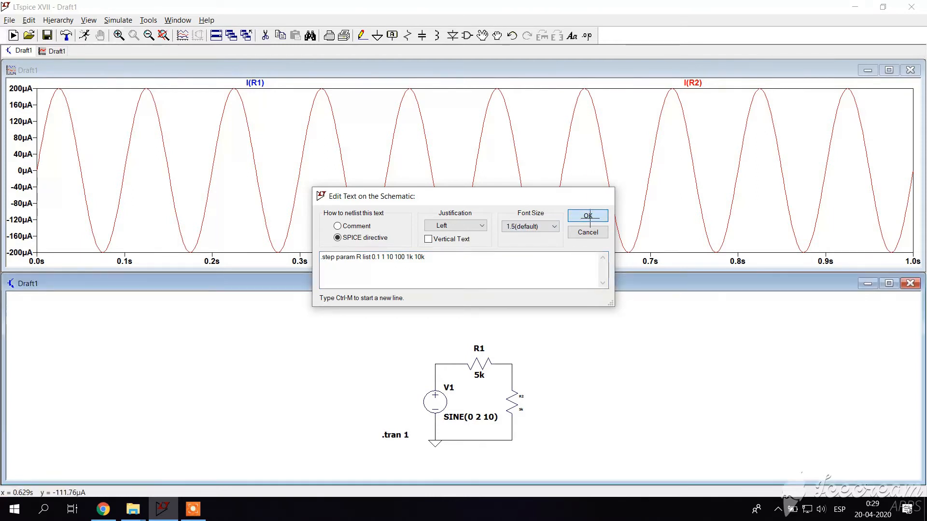
pyautogui.click(541, 433)
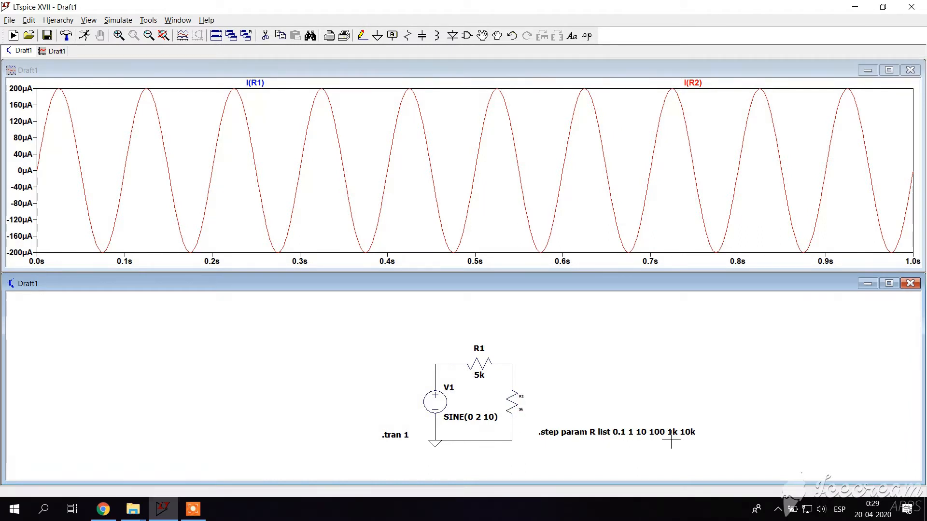
# Replace R2's resistance value with the parameter {R}.
pyautogui.rightClick(515, 402)
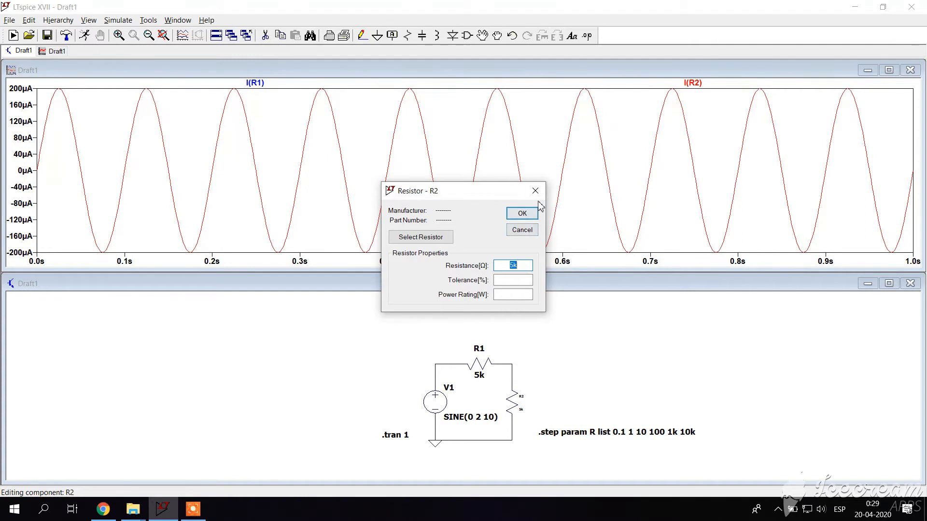
pyautogui.click(522, 213)
pyautogui.click(163, 35)
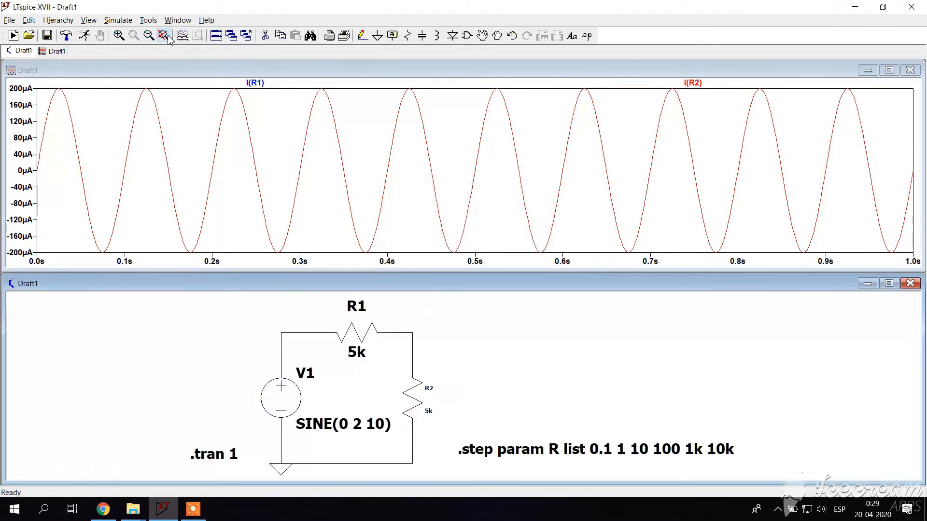
pyautogui.rightClick(428, 411)
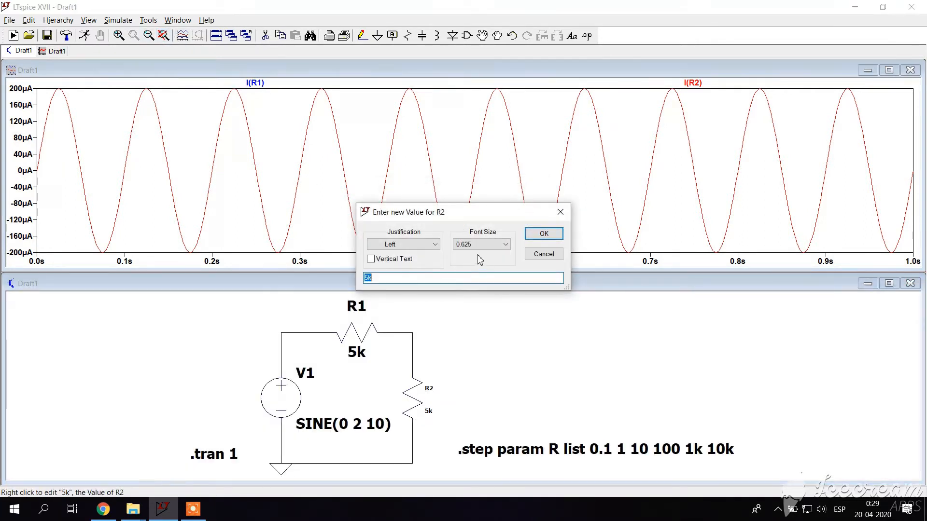
pyautogui.press('BackSpace')
pyautogui.write("'R'{")
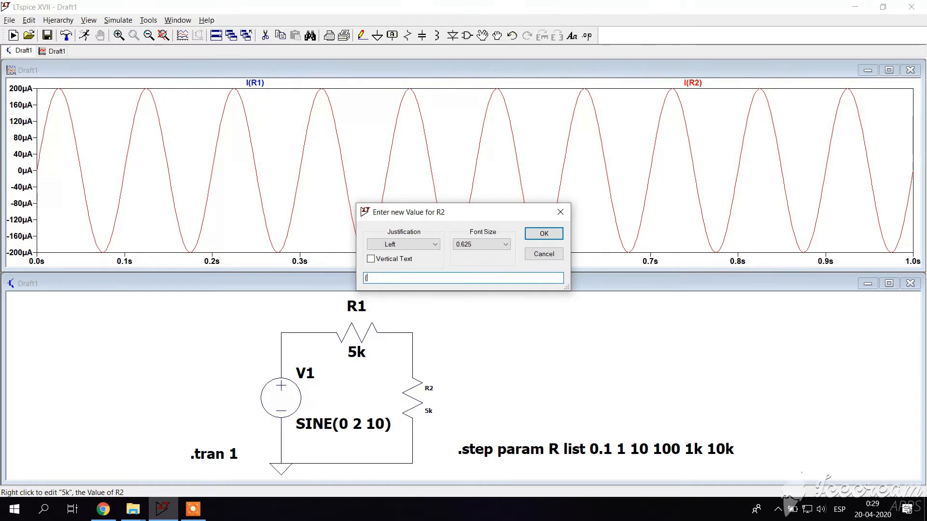
pyautogui.write('RR}')
pyautogui.click(544, 233)
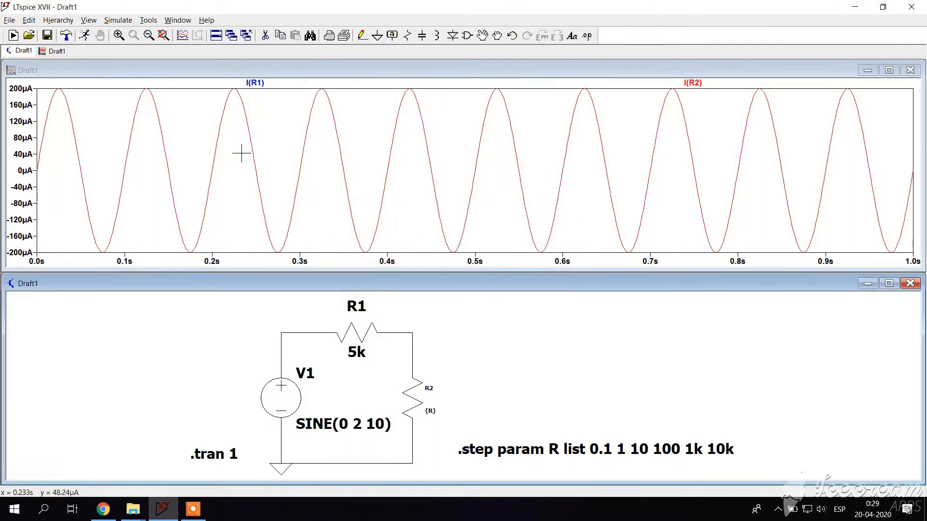
# Run the stepped simulation and plot only the voltage at the node between R1 and R2.
pyautogui.click(88, 38)
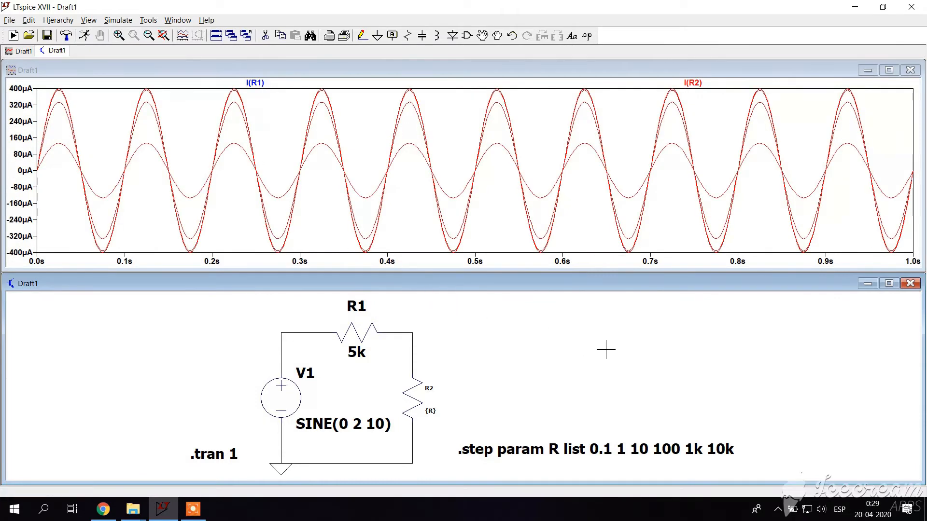
pyautogui.click(414, 343)
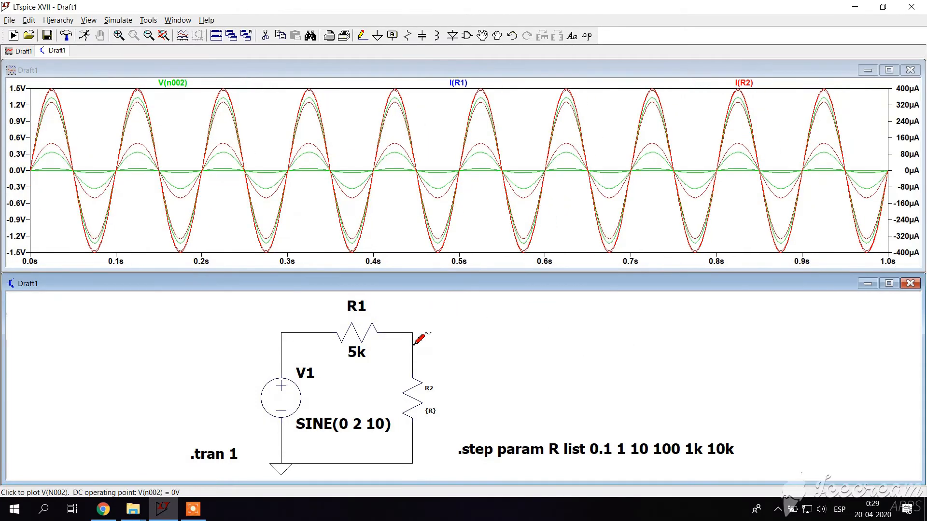
pyautogui.click(414, 343)
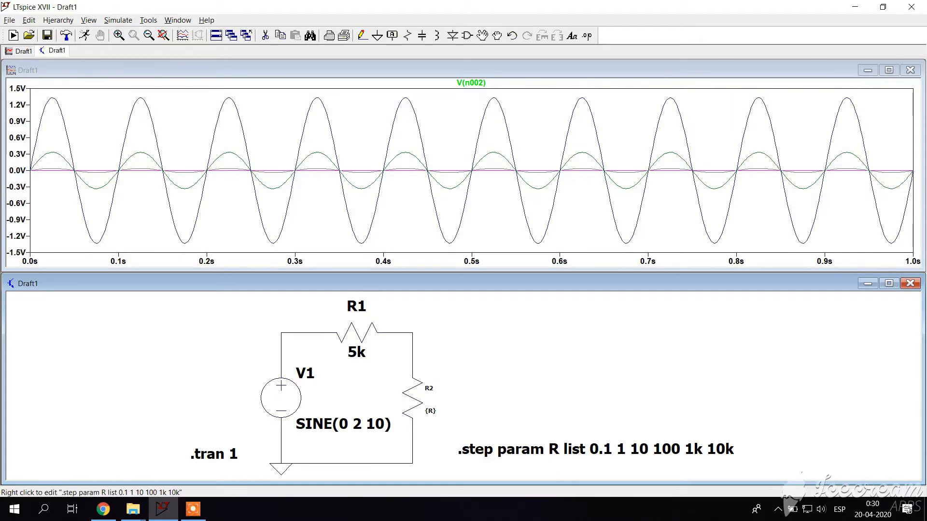
# Change the .step sweep of R to linear from 1k to 10k with a 1k increment, and rerun the simulation.
pyautogui.rightClick(593, 449)
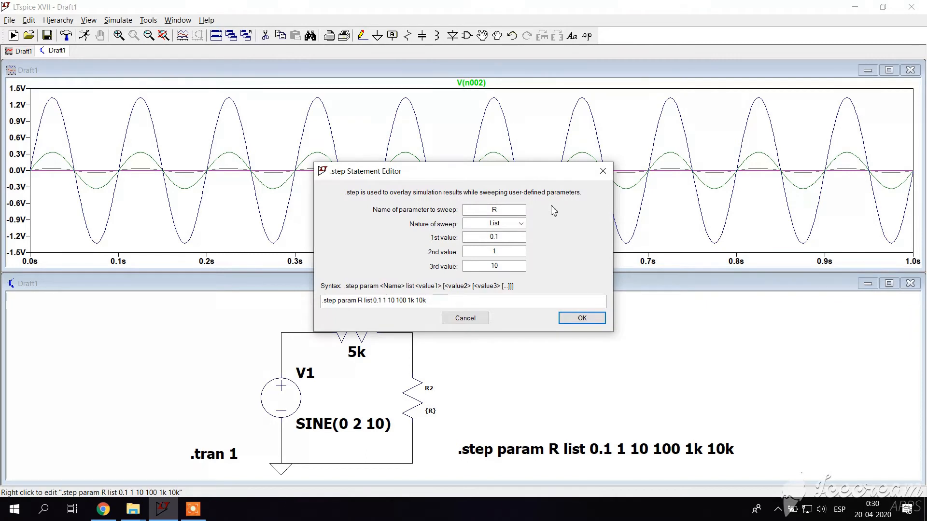
pyautogui.click(494, 224)
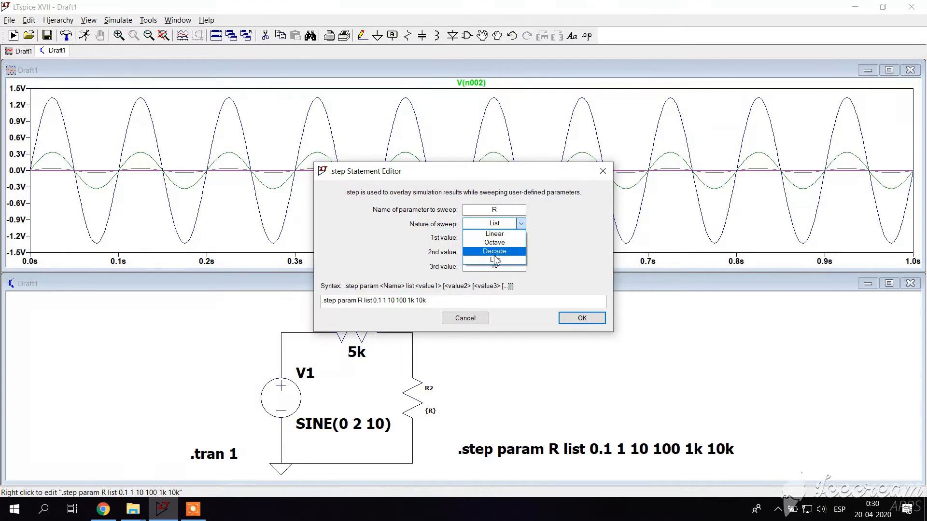
pyautogui.click(508, 234)
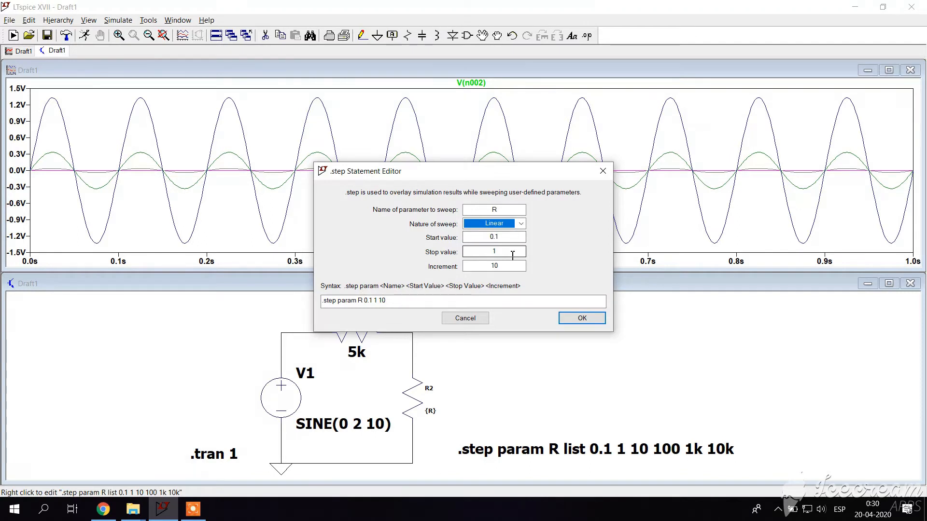
pyautogui.click(505, 252)
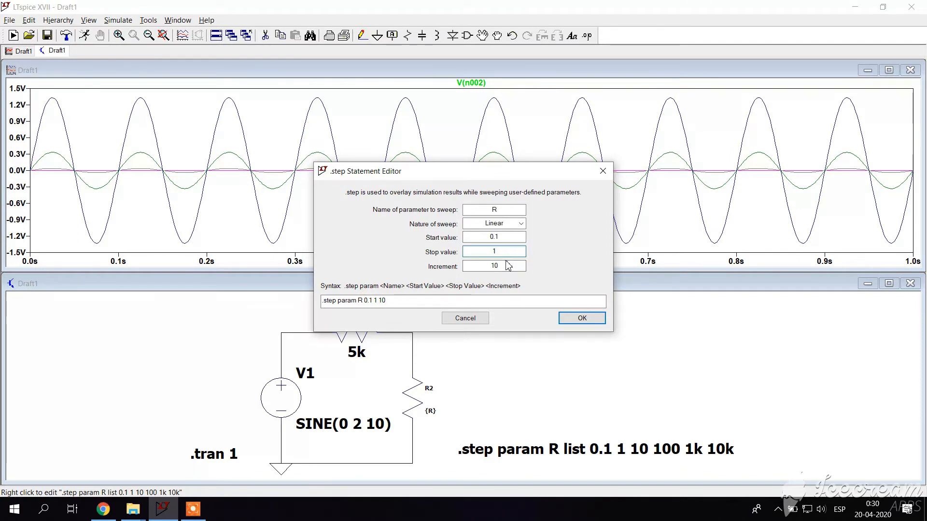
pyautogui.doubleClick(494, 237)
pyautogui.press('BackSpace')
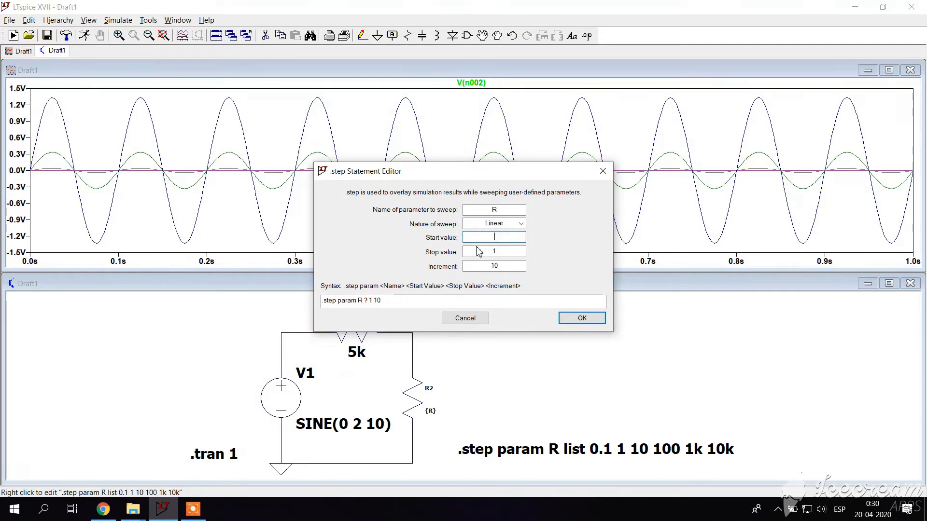
pyautogui.write('1k')
pyautogui.click(501, 253)
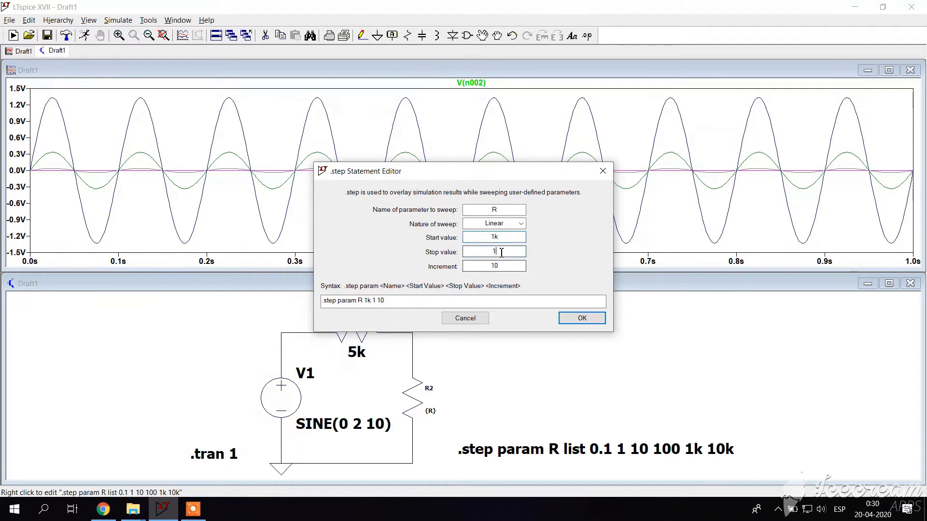
pyautogui.write('0k')
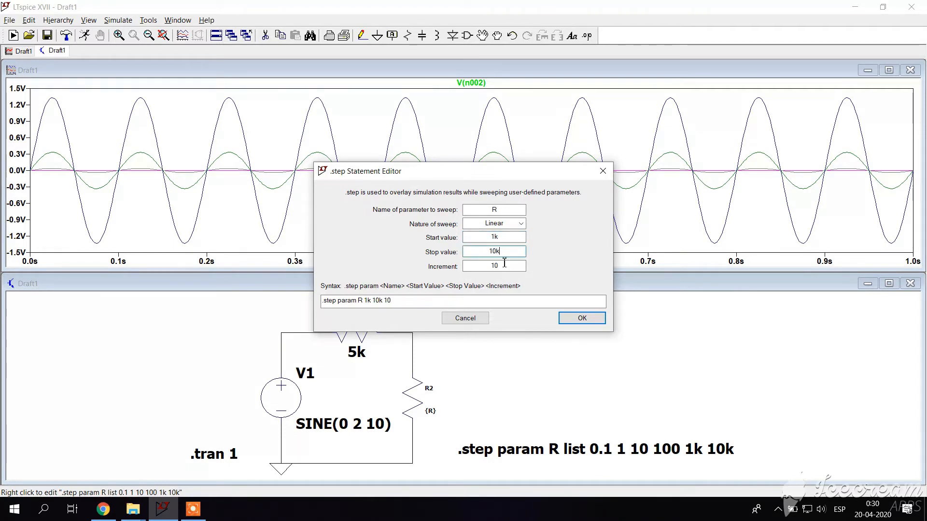
pyautogui.doubleClick(502, 266)
pyautogui.press('BackSpace')
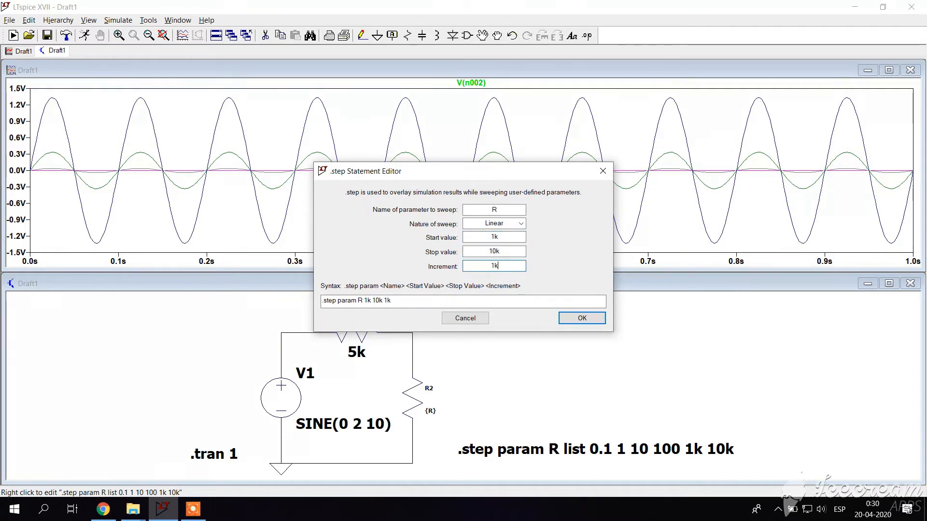
pyautogui.press('Return')
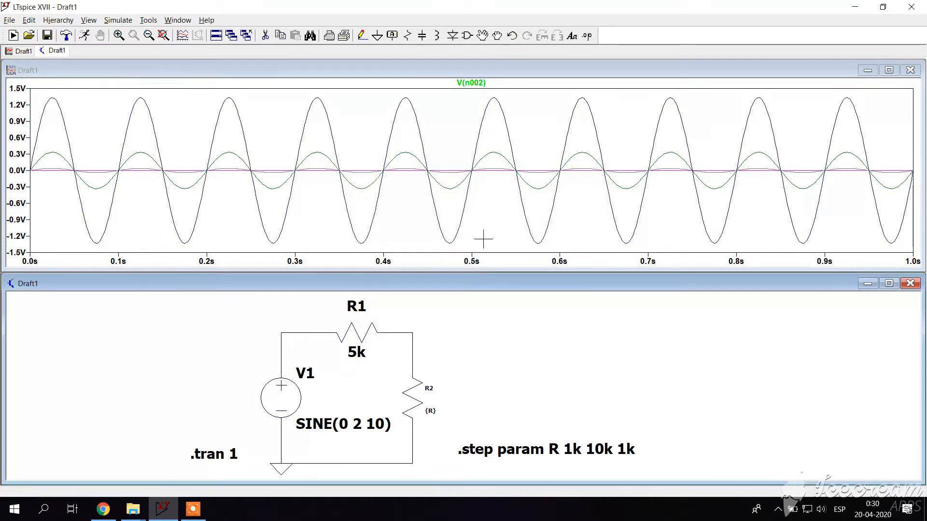
pyautogui.click(83, 38)
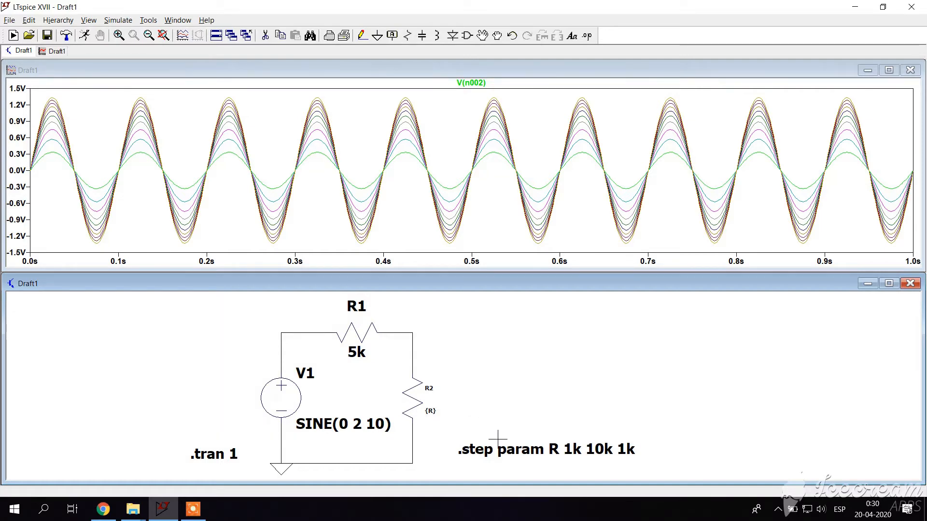
# Replace V1's SINE source value with the parameter {V1}.
pyautogui.rightClick(300, 394)
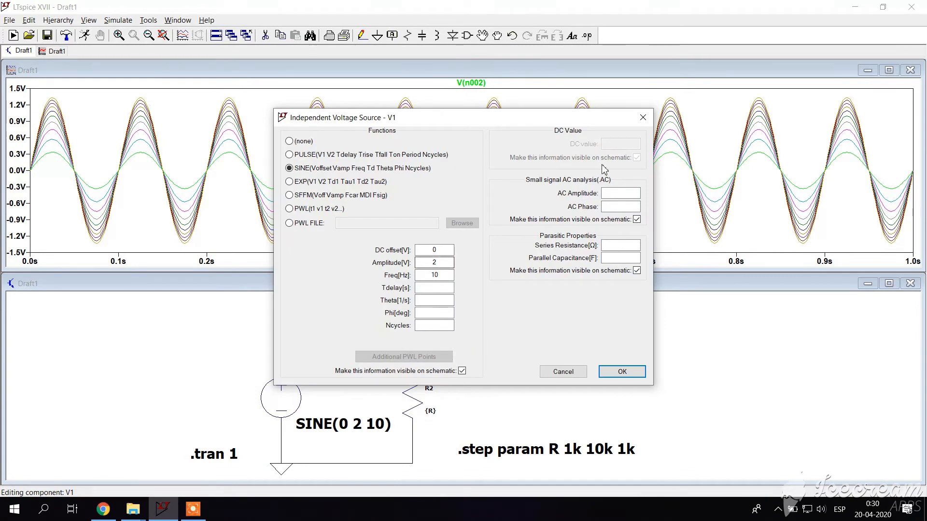
pyautogui.click(642, 117)
pyautogui.rightClick(320, 424)
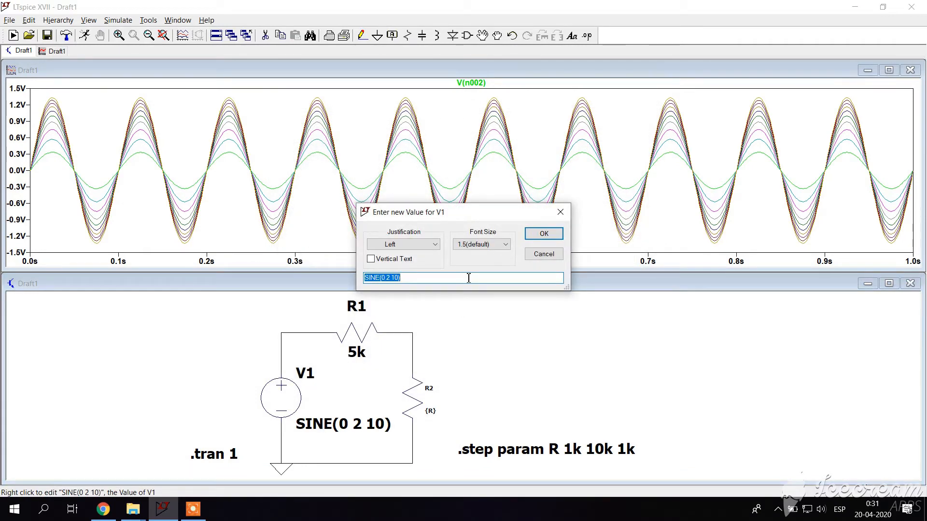
pyautogui.press('BackSpace')
pyautogui.write('{V1}')
pyautogui.click(536, 234)
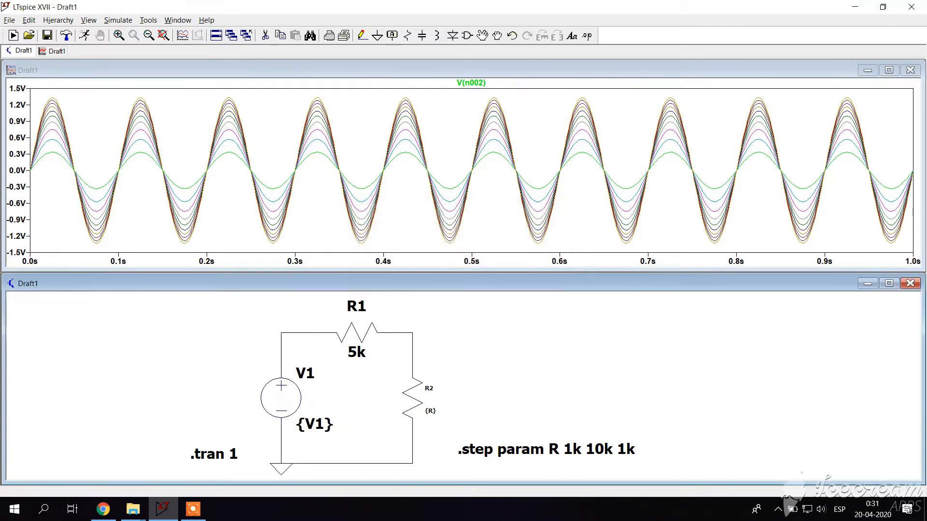
# Change the .step directive to sweep V1 linearly from 1 to 10 in increments of 1, and try to run the simulation.
pyautogui.rightClick(545, 450)
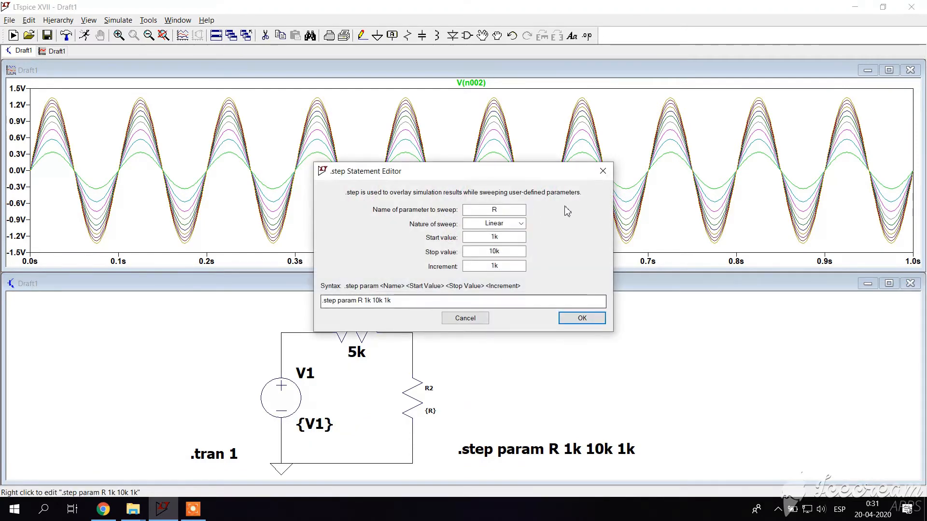
pyautogui.write('V1')
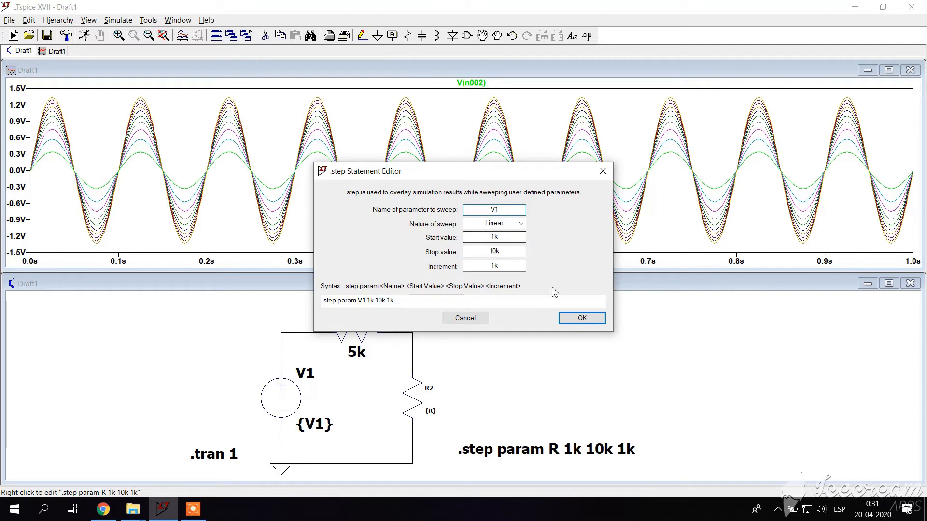
pyautogui.click(506, 236)
pyautogui.press('BackSpace')
pyautogui.click(507, 251)
pyautogui.press('BackSpace')
pyautogui.click(510, 267)
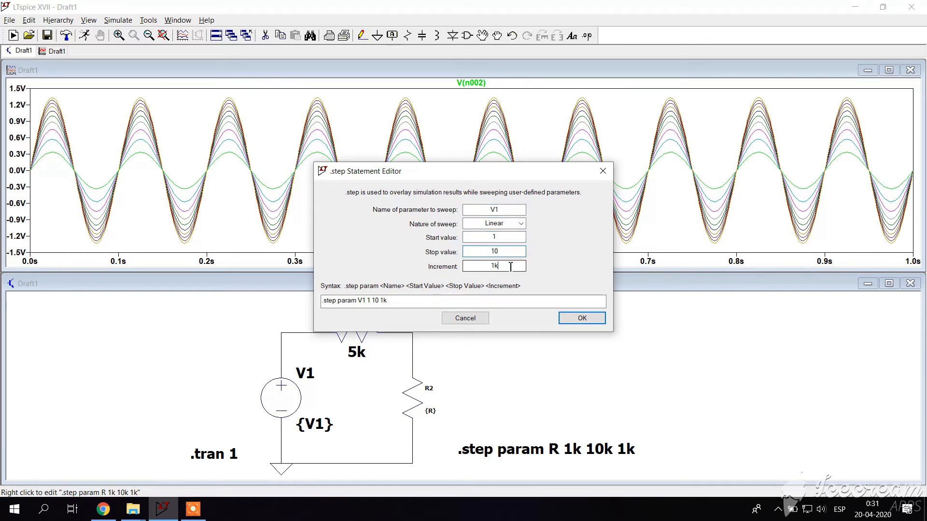
pyautogui.press('BackSpace')
pyautogui.click(582, 318)
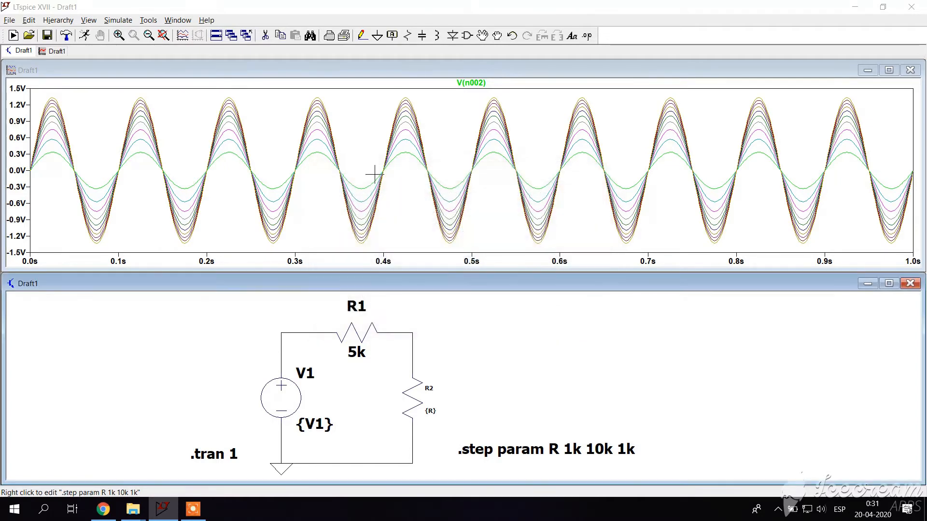
pyautogui.click(84, 36)
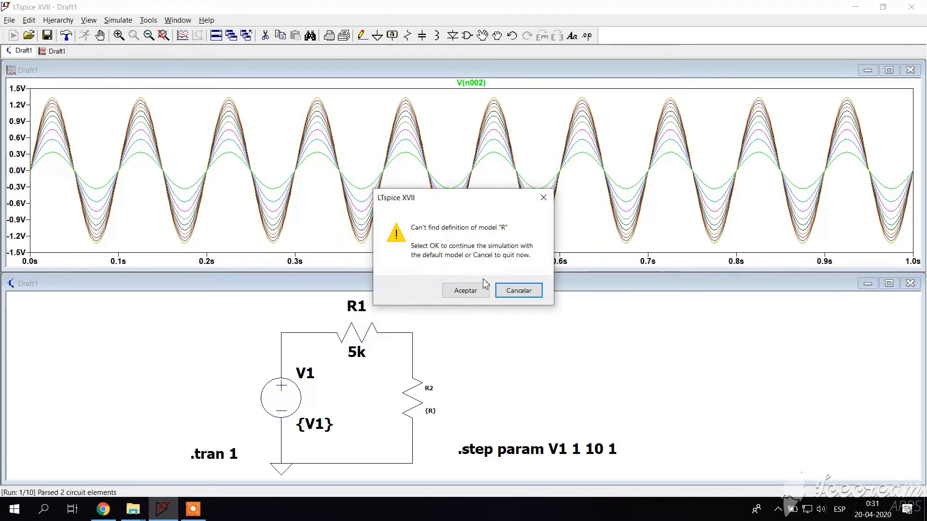
pyautogui.click(543, 197)
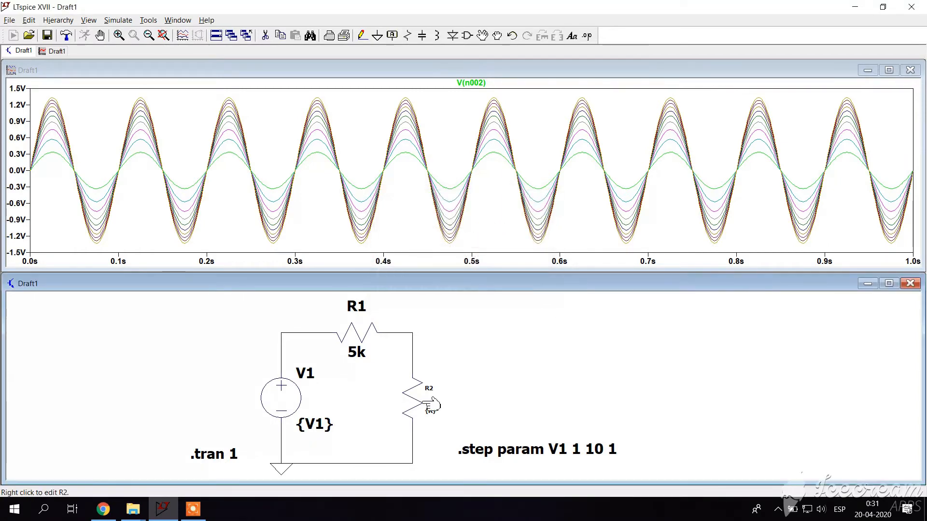
# Replace R2's resistance parameter with the fixed value 1k.
pyautogui.rightClick(431, 405)
pyautogui.write('1k')
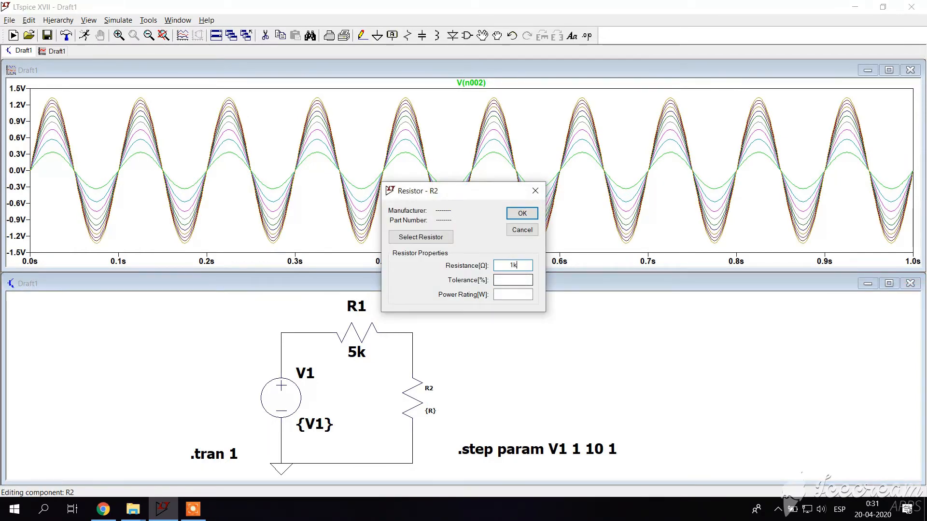
pyautogui.press('Return')
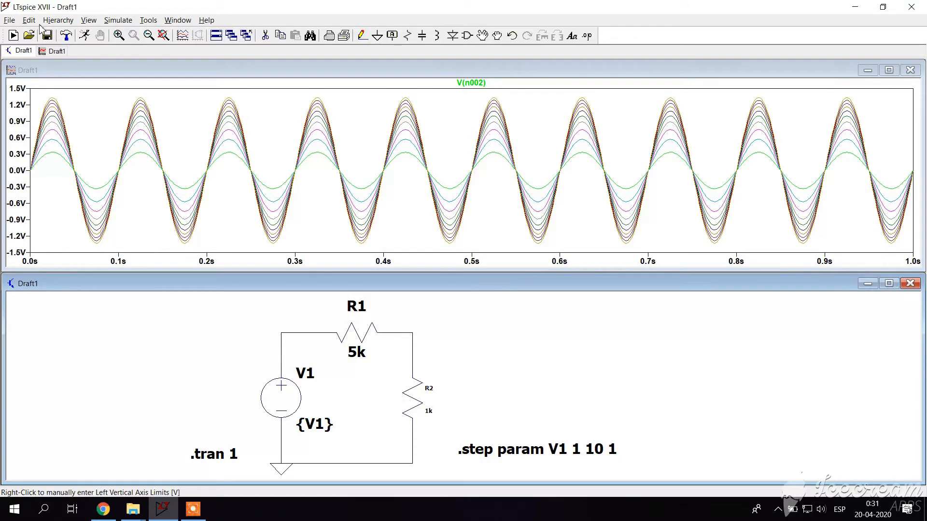
# Run the stepped simulation and plot the source node voltage alone, followed by the voltage between R1 and R2 alone.
pyautogui.click(84, 35)
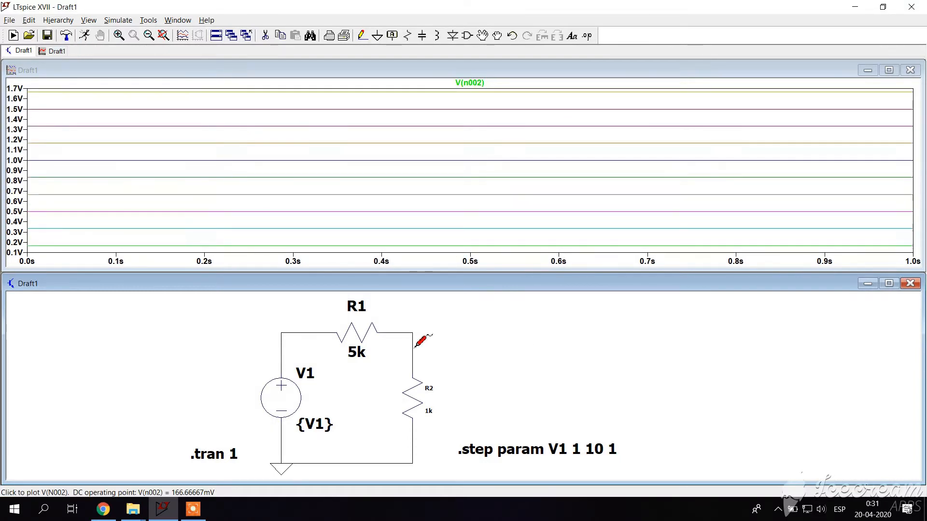
pyautogui.doubleClick(282, 338)
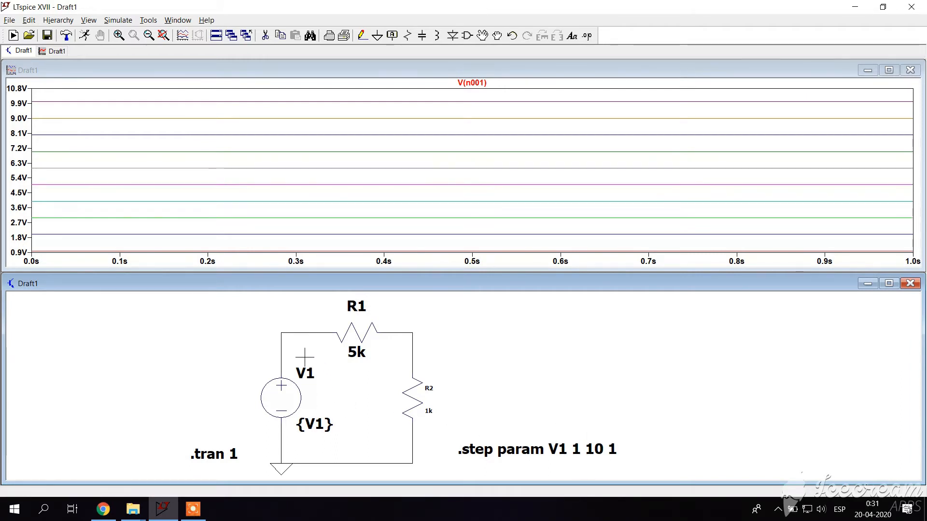
pyautogui.click(414, 340)
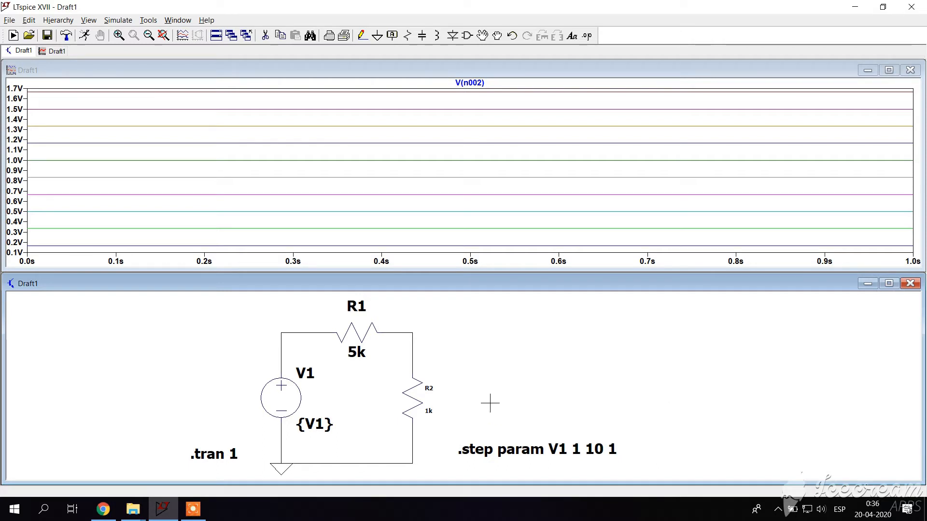
# Delete the whole circuit with its directives, and leave only the empty schematic open and maximized without the waveform plot.
pyautogui.scroll(-4, 497, 386)
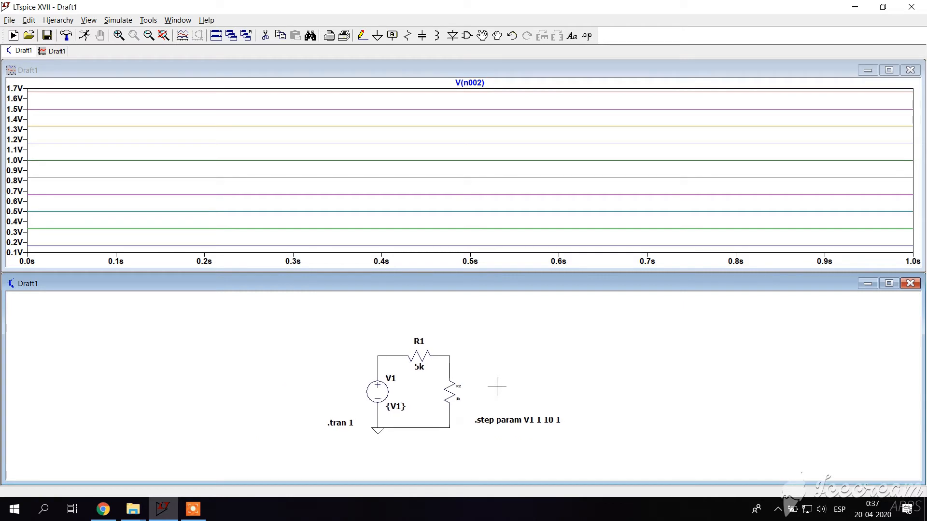
pyautogui.press('Delete')
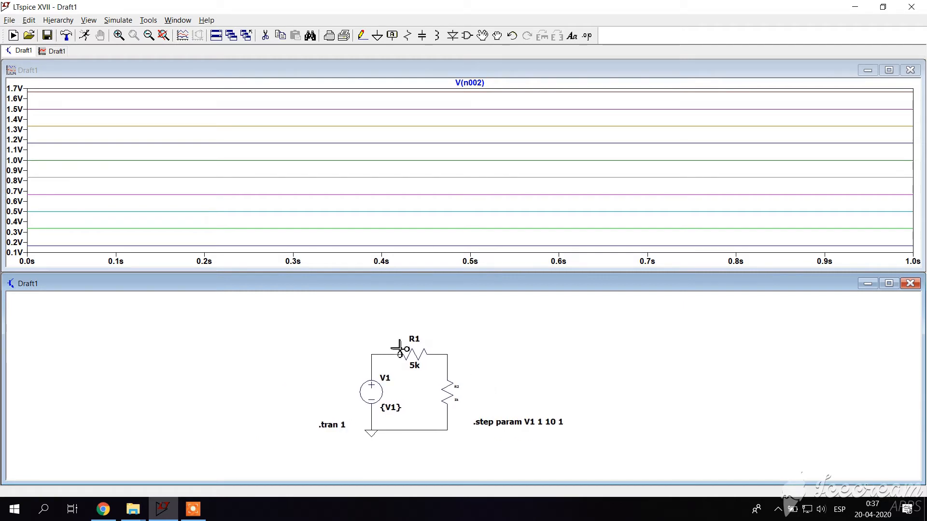
pyautogui.moveTo(311, 306); pyautogui.dragTo(633, 470)
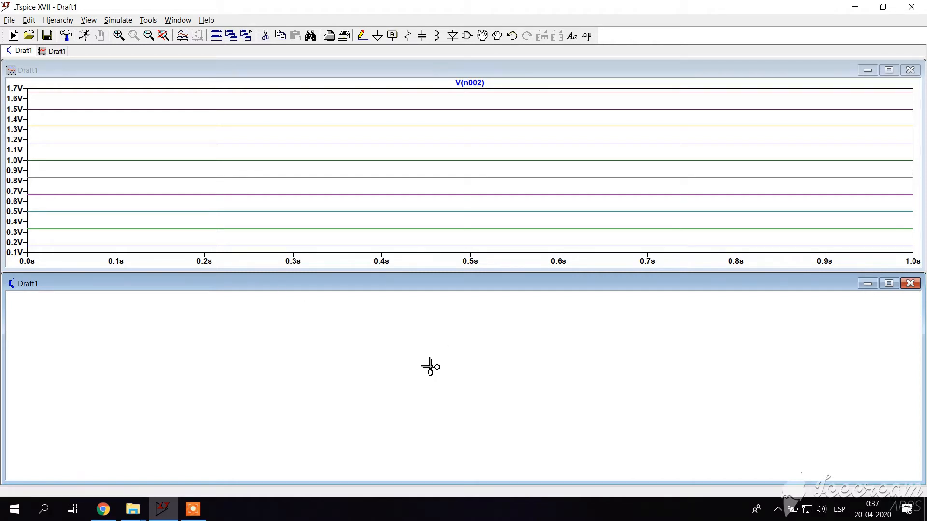
pyautogui.click(910, 70)
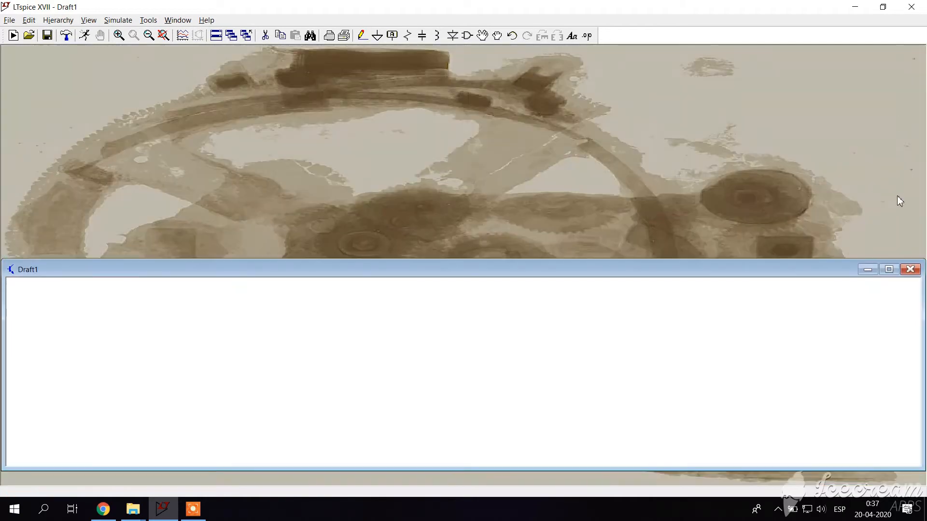
pyautogui.click(888, 283)
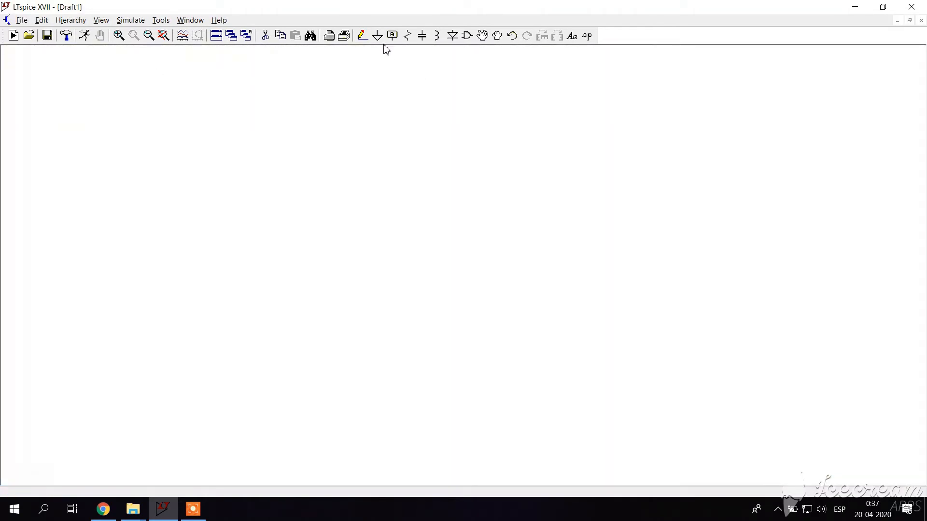
# Place a voltage source, a vertical capacitor across from it, and a horizontal resistor above and between them.
pyautogui.click(453, 38)
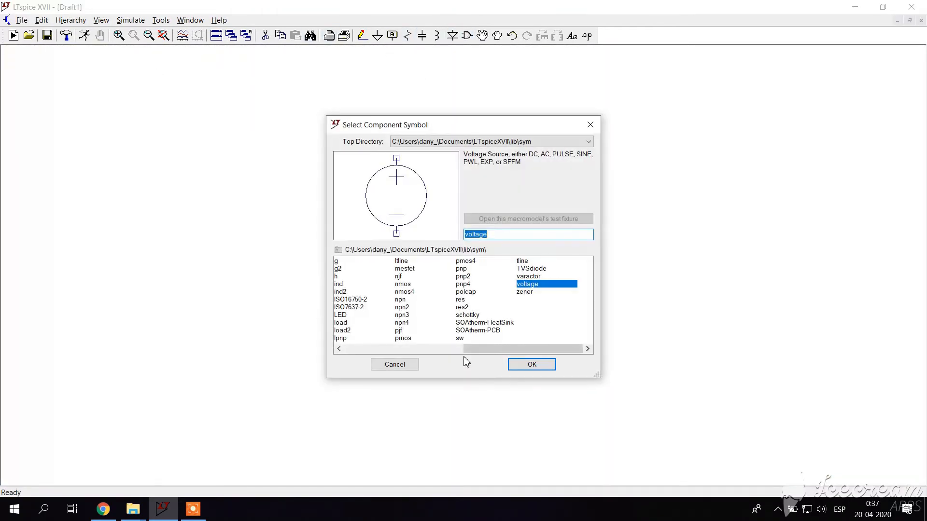
pyautogui.press('Return')
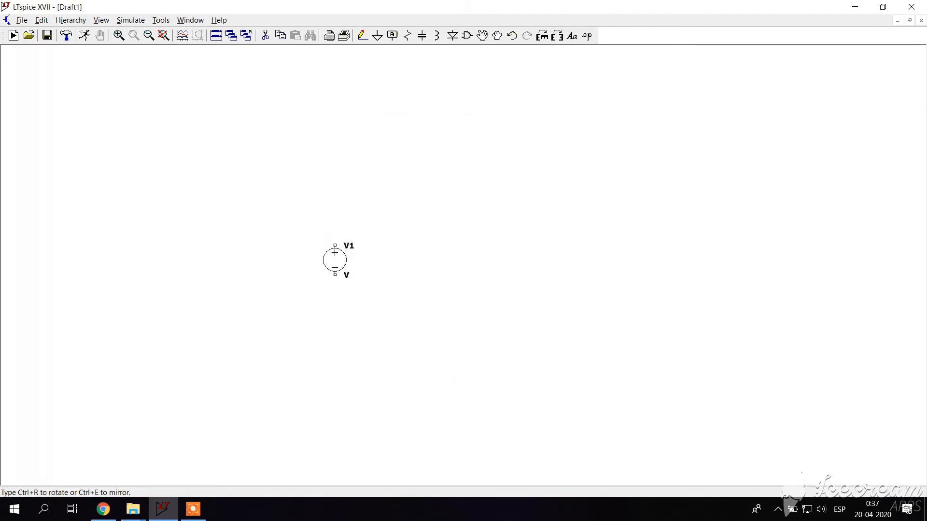
pyautogui.click(335, 260)
pyautogui.press('Escape')
pyautogui.click(422, 36)
pyautogui.click(448, 275)
pyautogui.click(407, 35)
pyautogui.click(540, 42)
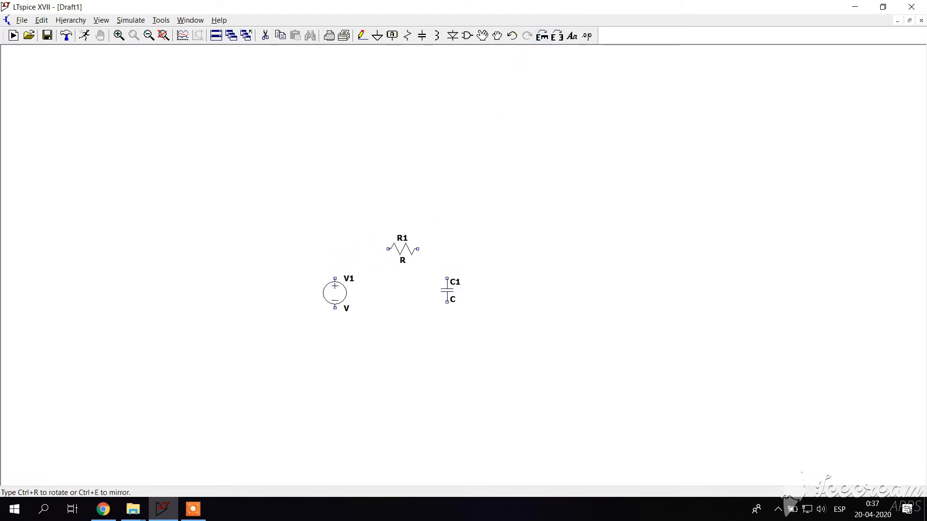
pyautogui.click(397, 254)
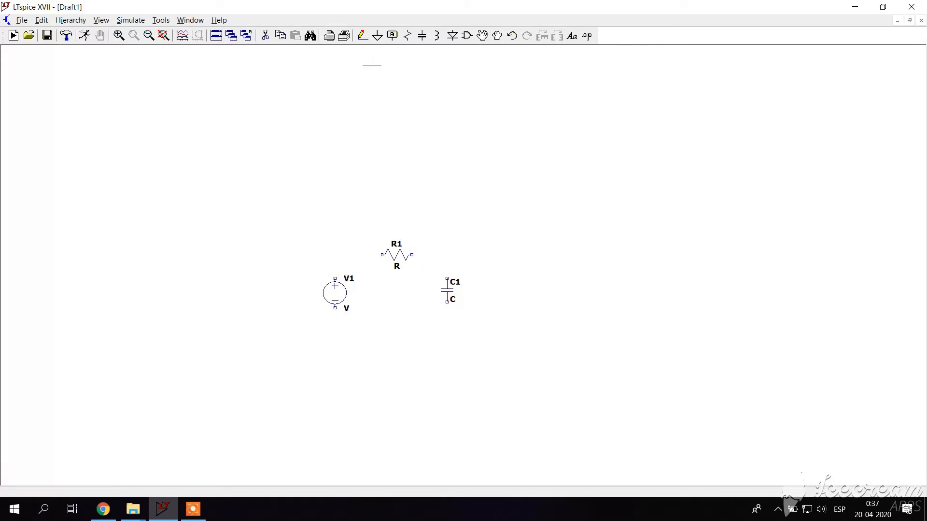
# Wire the voltage source, resistor and capacitor in a closed series loop.
pyautogui.click(358, 38)
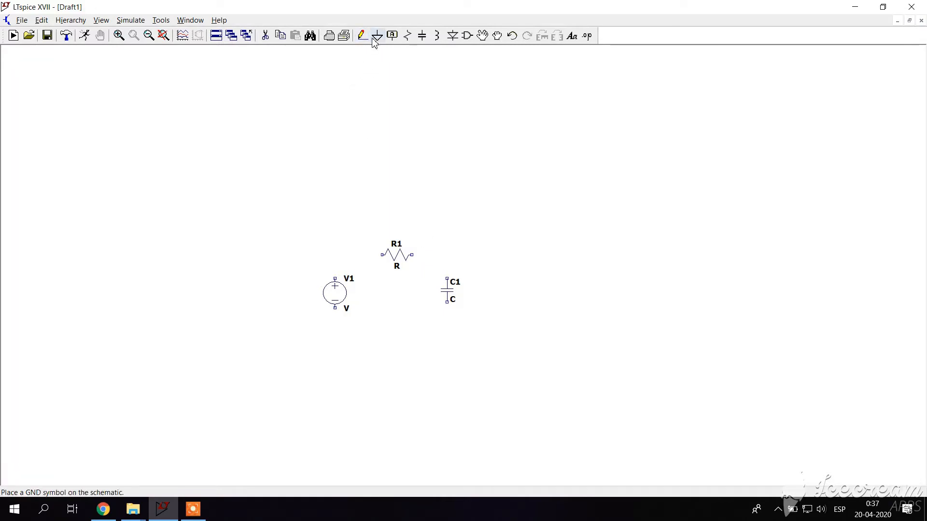
pyautogui.click(334, 278)
pyautogui.click(335, 255)
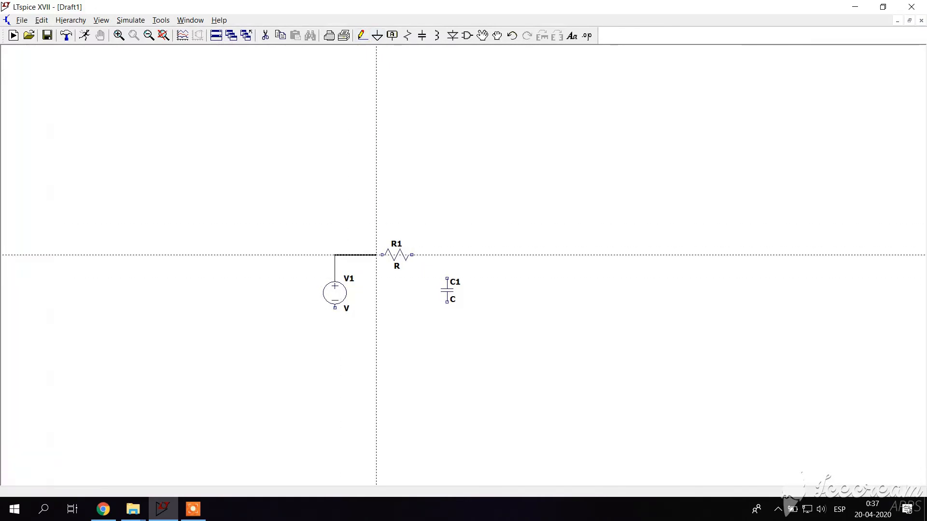
pyautogui.click(384, 255)
pyautogui.click(447, 255)
pyautogui.click(447, 279)
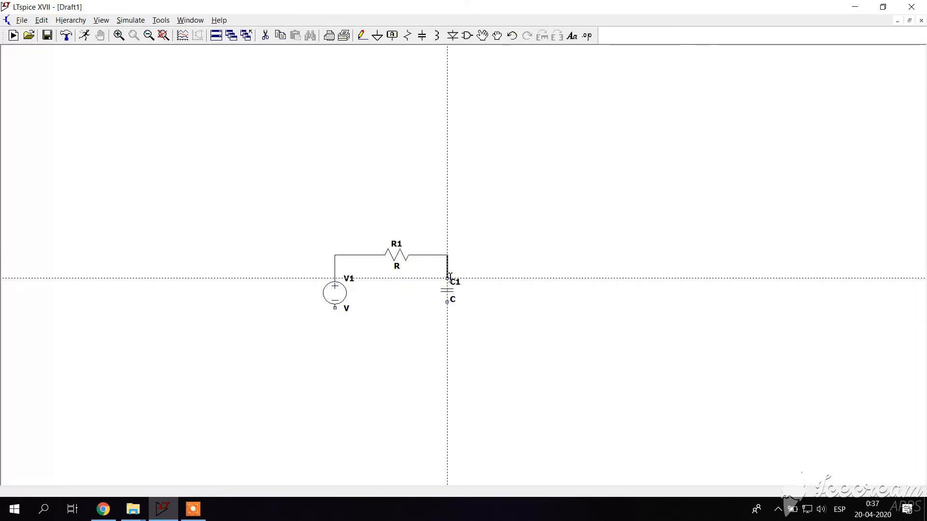
pyautogui.click(447, 302)
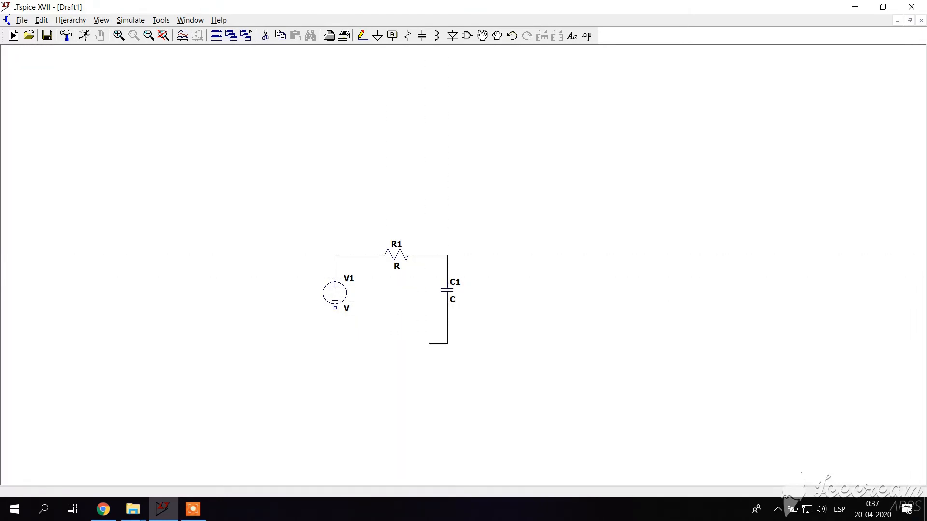
pyautogui.click(334, 343)
pyautogui.click(335, 308)
# Add a ground symbol at the lower corner of the loop below V1.
pyautogui.click(377, 37)
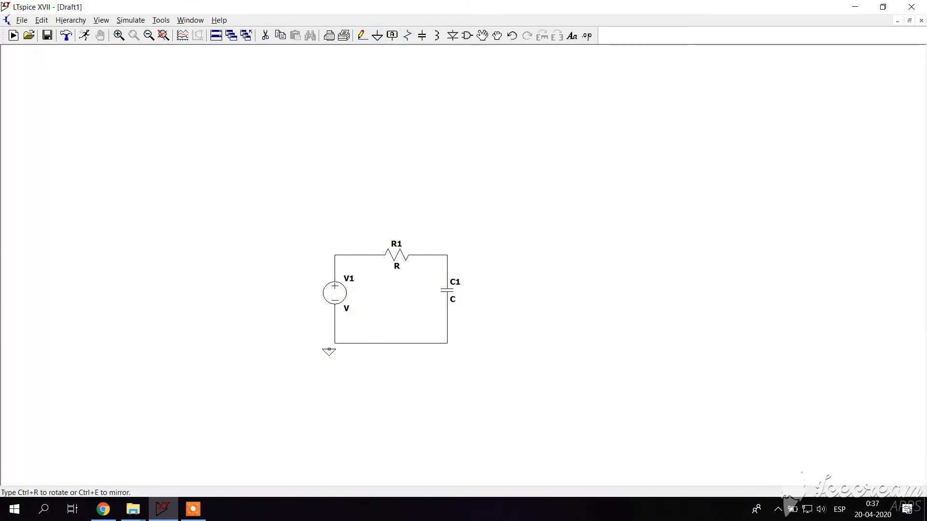
pyautogui.click(334, 343)
pyautogui.press('Escape')
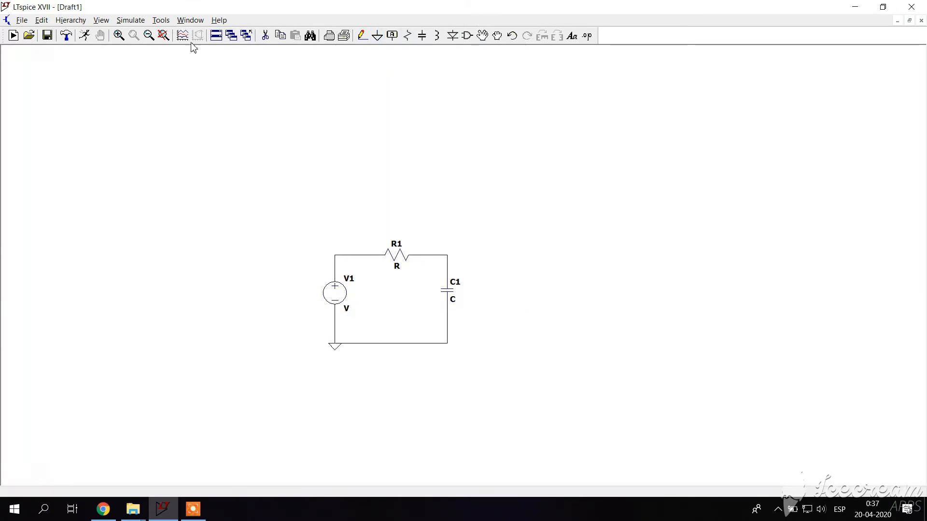
# Set V1's DC value to 12 V.
pyautogui.click(164, 36)
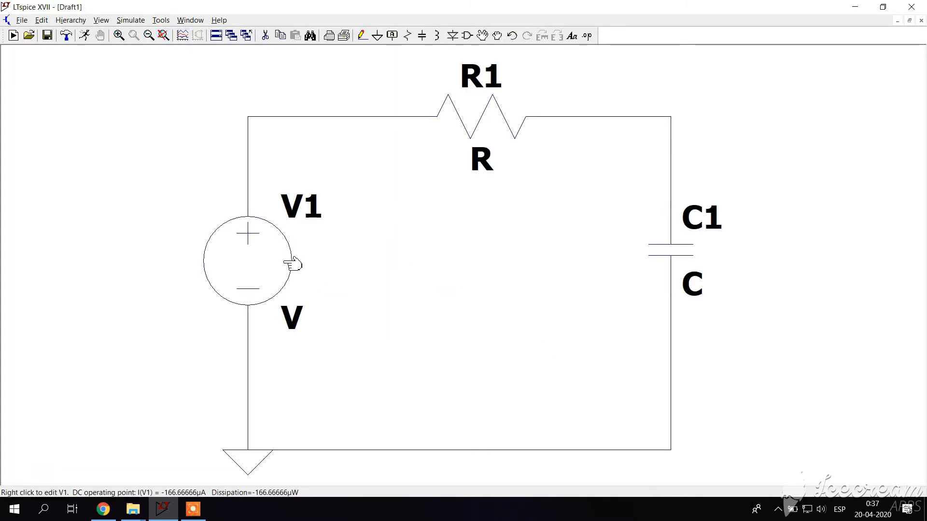
pyautogui.rightClick(298, 262)
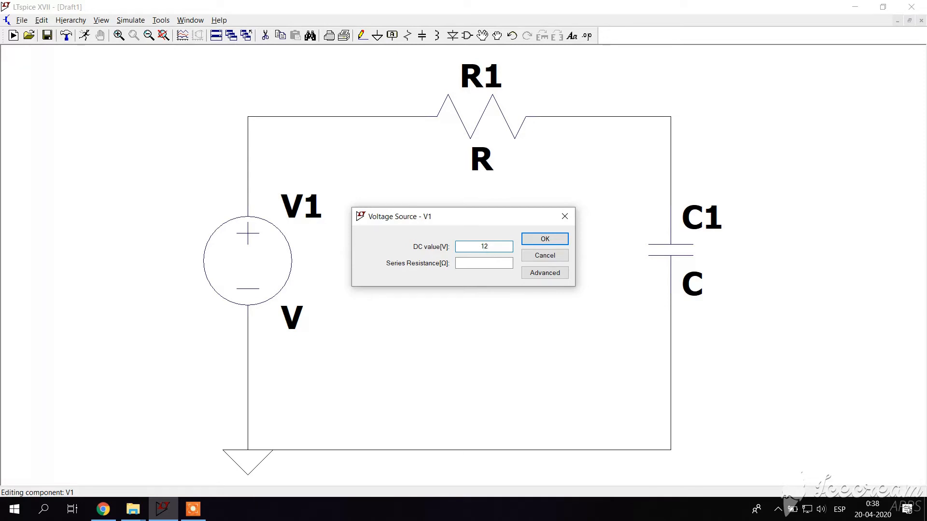
pyautogui.press('Return')
# Set R1's resistance to 1k.
pyautogui.rightClick(486, 124)
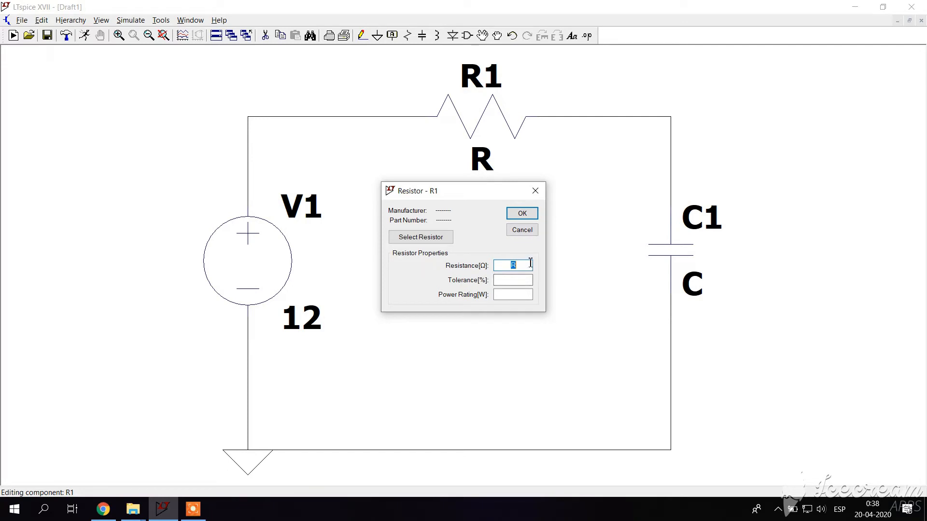
pyautogui.write('1k')
pyautogui.press('Return')
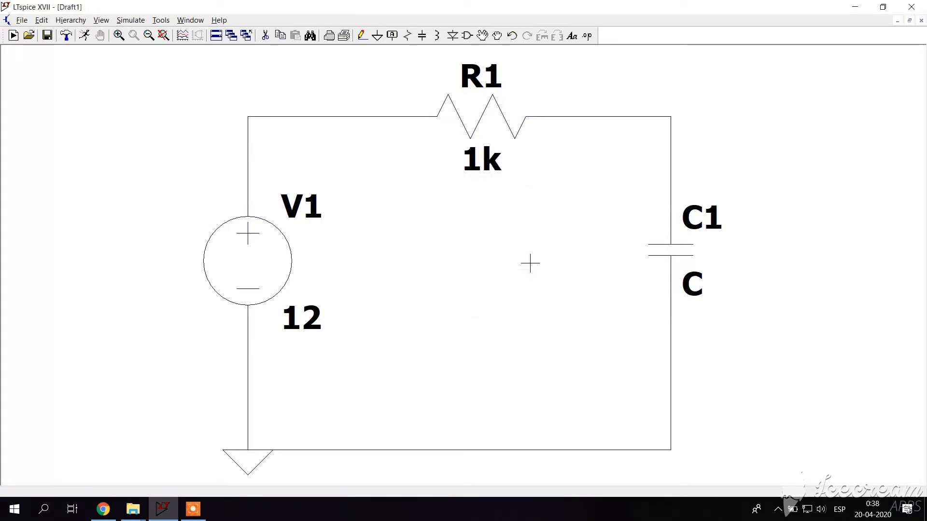
# Change R1's resistance to 10k.
pyautogui.rightClick(475, 109)
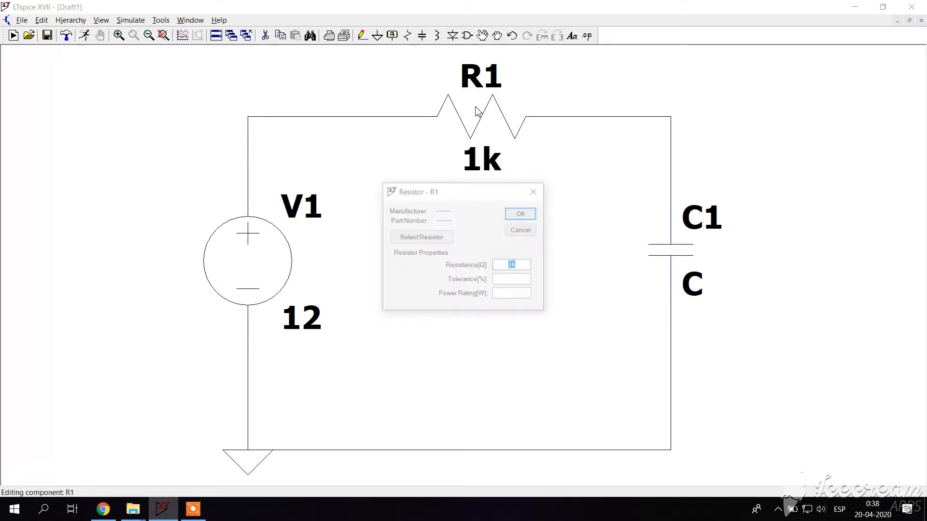
pyautogui.write('10')
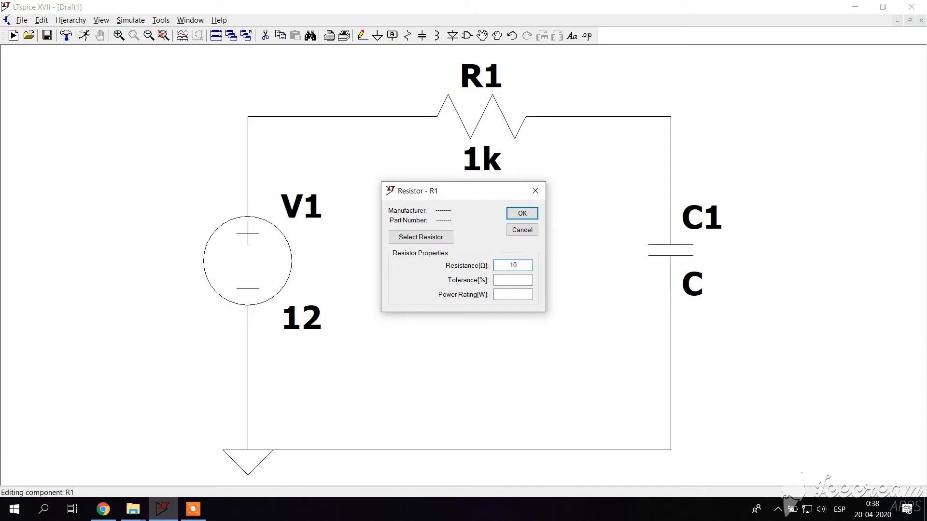
pyautogui.write('k')
pyautogui.press('Return')
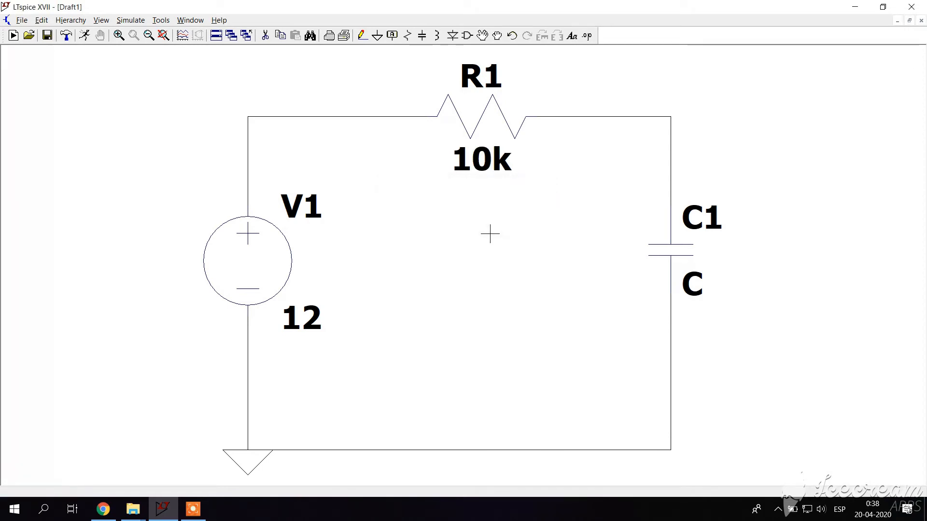
# Set C1's capacitance to 10u.
pyautogui.rightClick(675, 260)
pyautogui.write('10u')
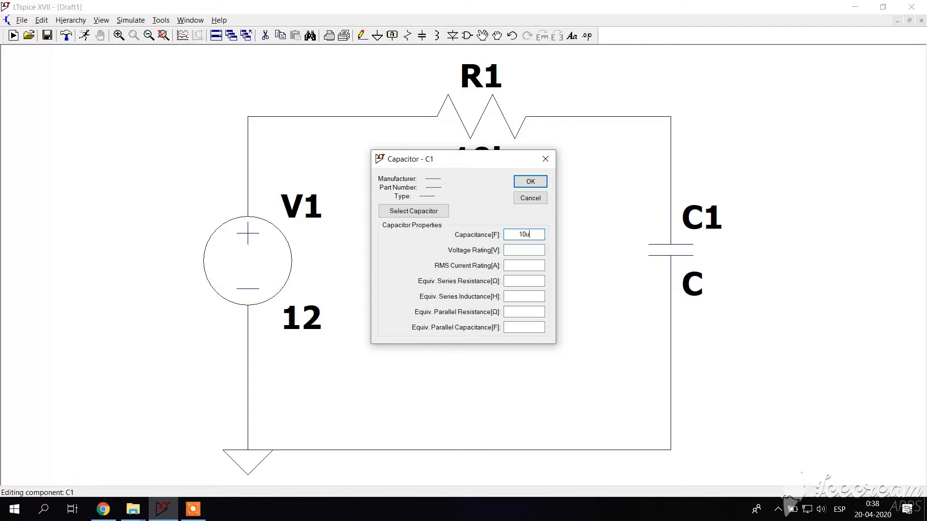
pyautogui.press('BackSpace')
pyautogui.write('m')
pyautogui.press('BackSpace')
pyautogui.press('Return')
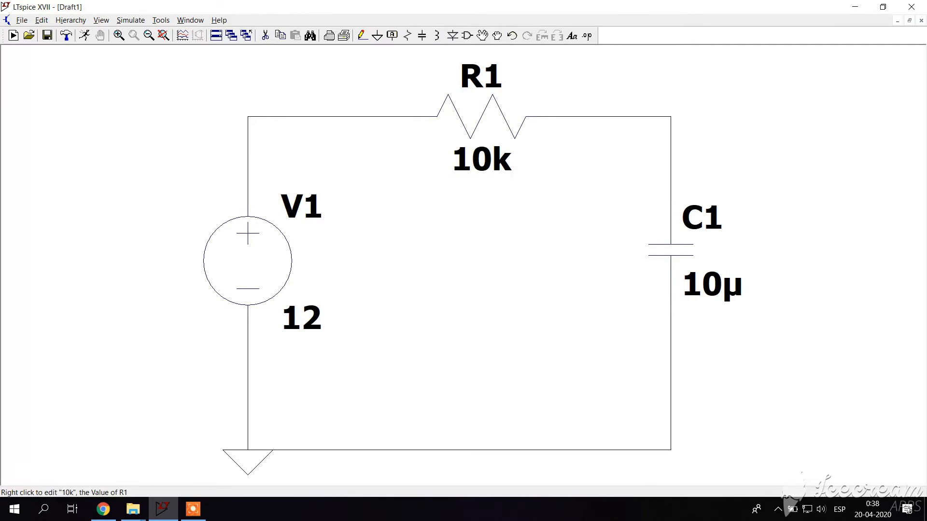
pyautogui.rightClick(481, 135)
pyautogui.click(527, 265)
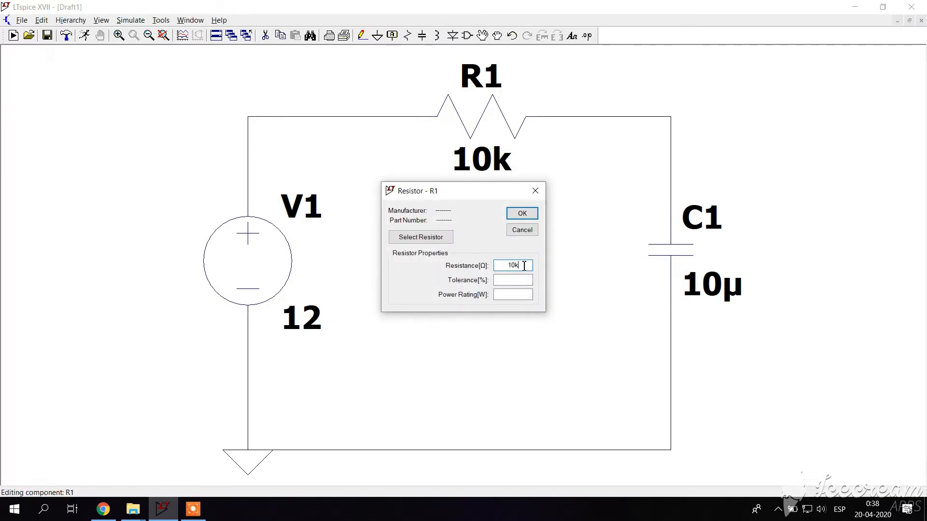
pyautogui.write('Meg')
pyautogui.press('BackSpace')
pyautogui.press('BackSpace')
pyautogui.press('BackSpace')
pyautogui.press('Return')
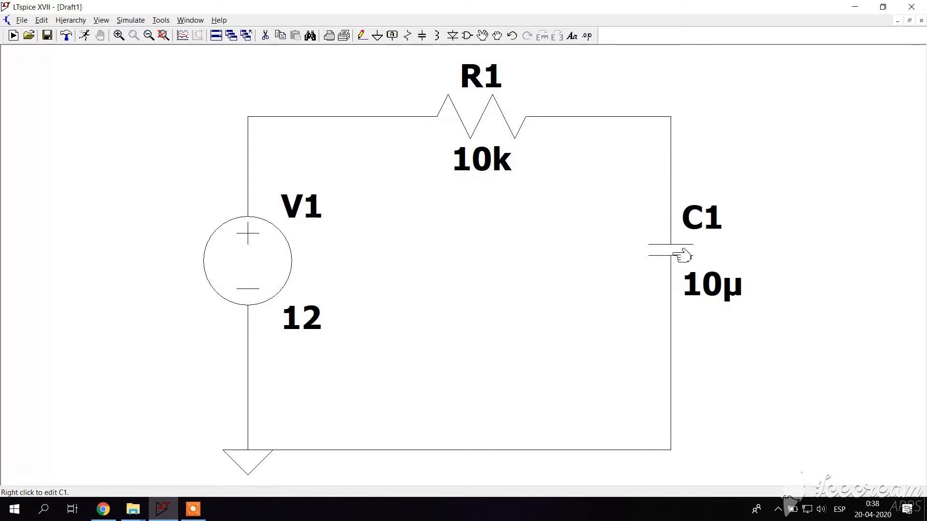
# Run a transient simulation with stop time 5 and external DC supplies starting at 0V, and plot the voltage at the R1–C1 node.
pyautogui.click(85, 37)
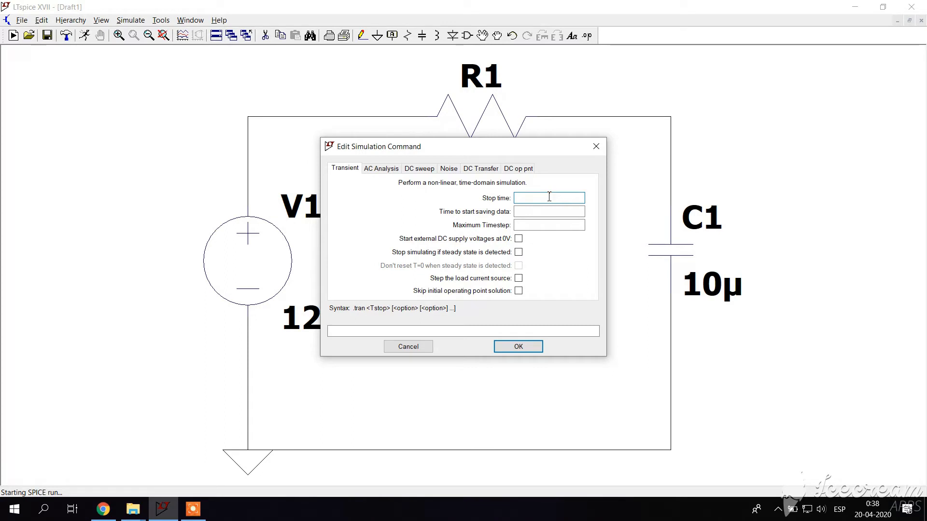
pyautogui.write('5')
pyautogui.click(518, 238)
pyautogui.click(517, 346)
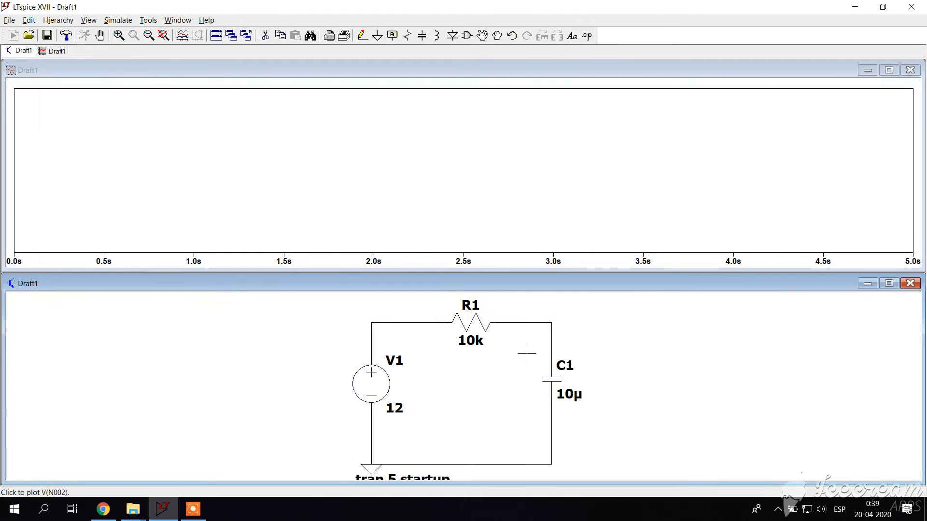
pyautogui.click(553, 322)
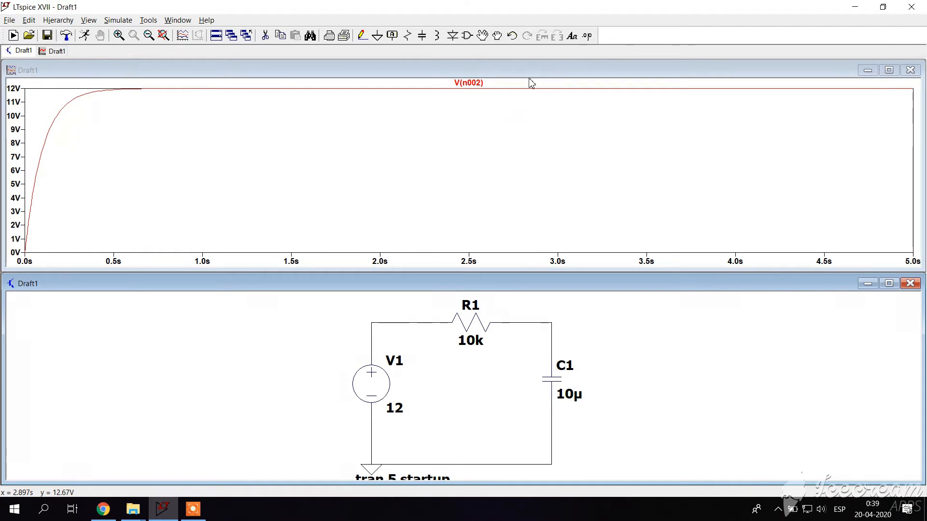
# Add the SPICE directive .IC V(n002)=5 to the schematic just below C1 and rerun the simulation.
pyautogui.click(587, 36)
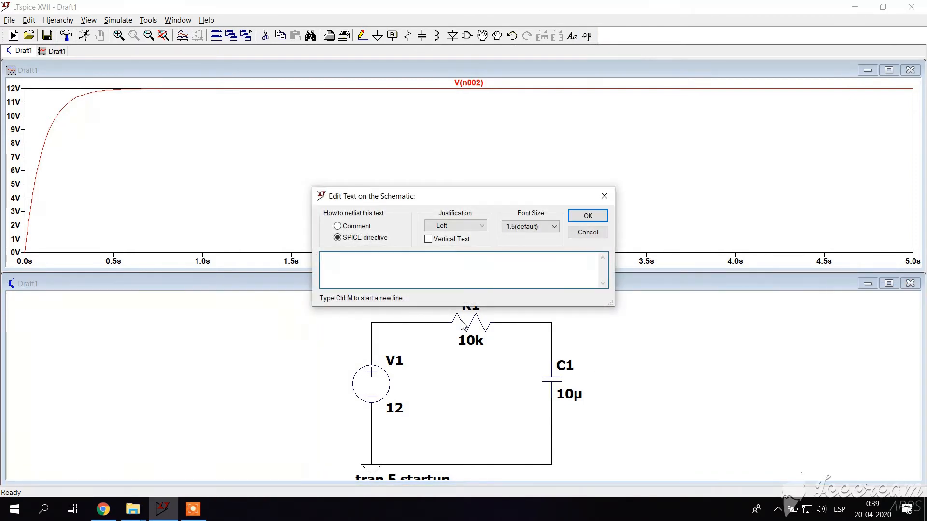
pyautogui.write('.IC')
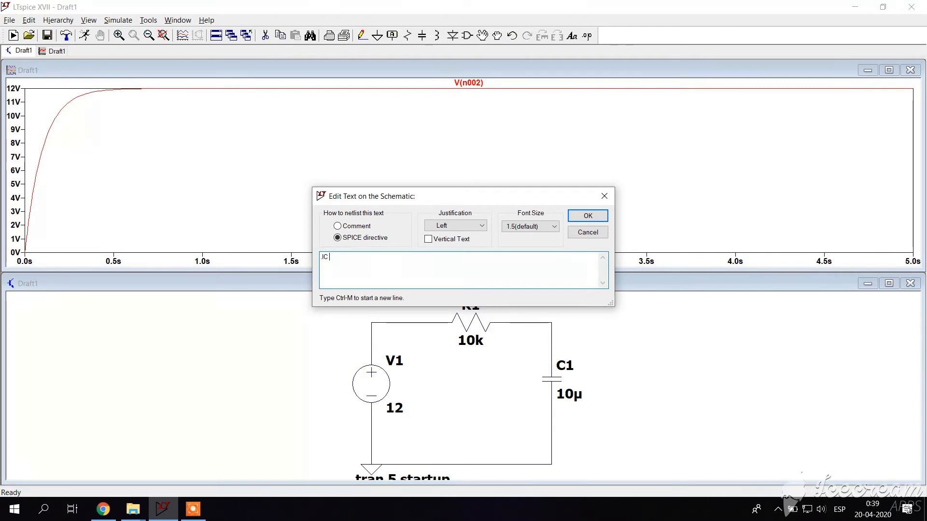
pyautogui.write('V(n002)=5')
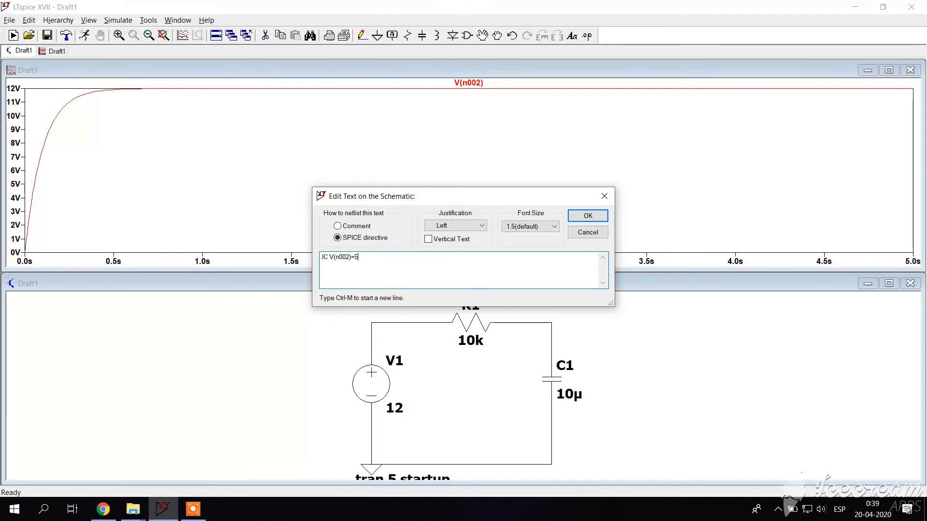
pyautogui.press('Return')
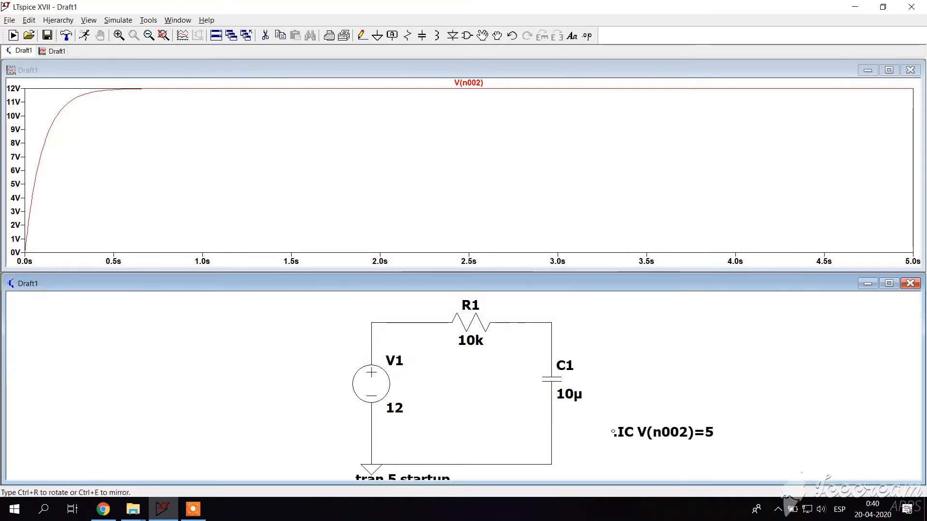
pyautogui.click(572, 432)
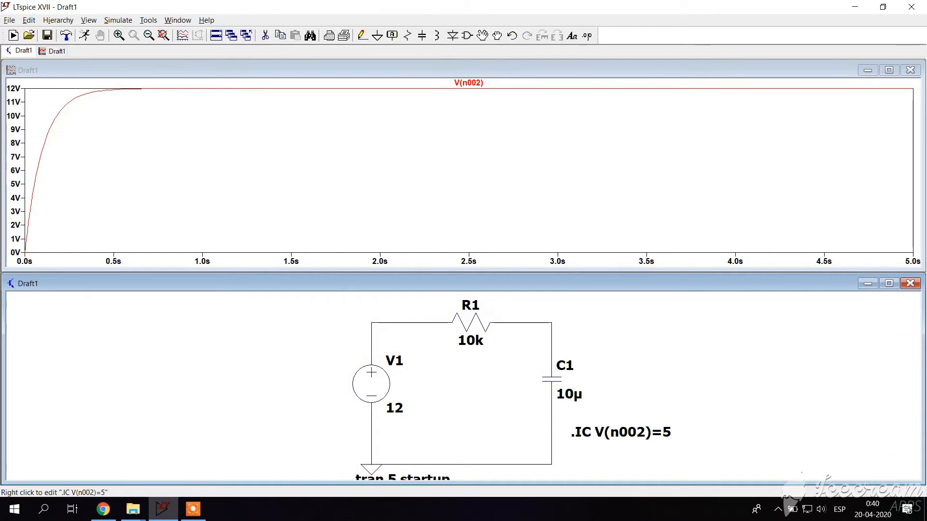
pyautogui.click(84, 35)
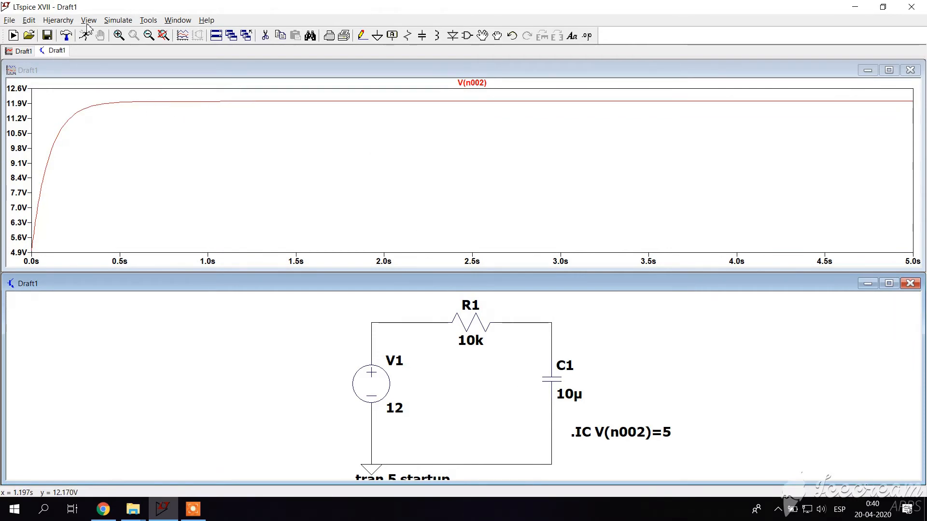
# Set the transient simulation's stop time to 1 and rerun the simulation.
pyautogui.click(118, 19)
pyautogui.click(159, 121)
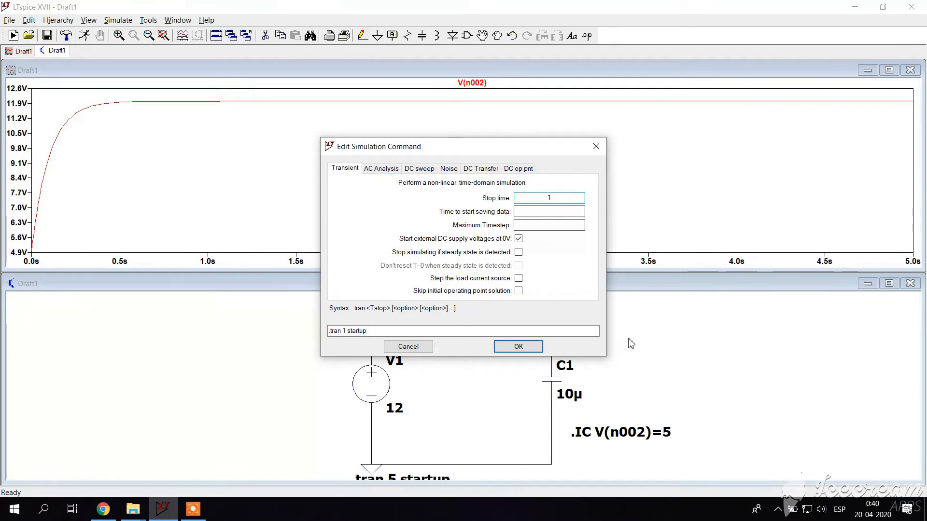
pyautogui.click(516, 346)
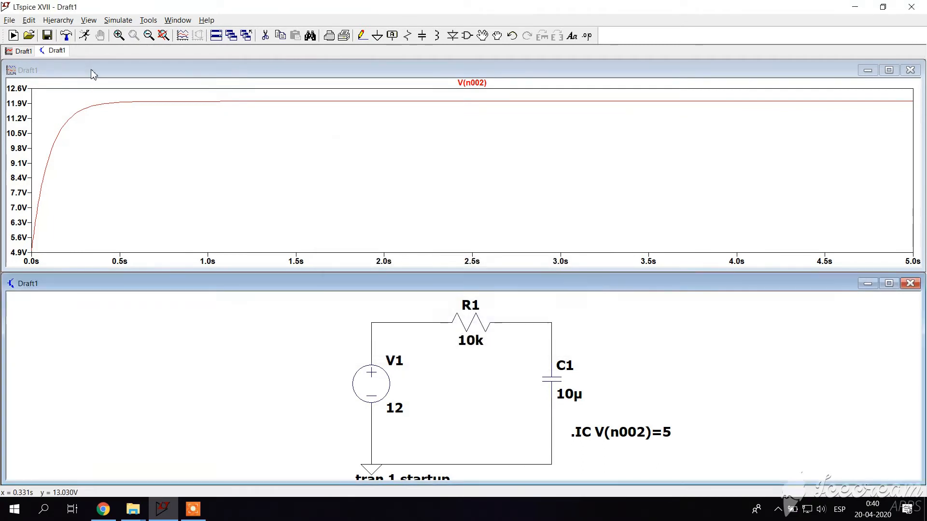
pyautogui.click(84, 35)
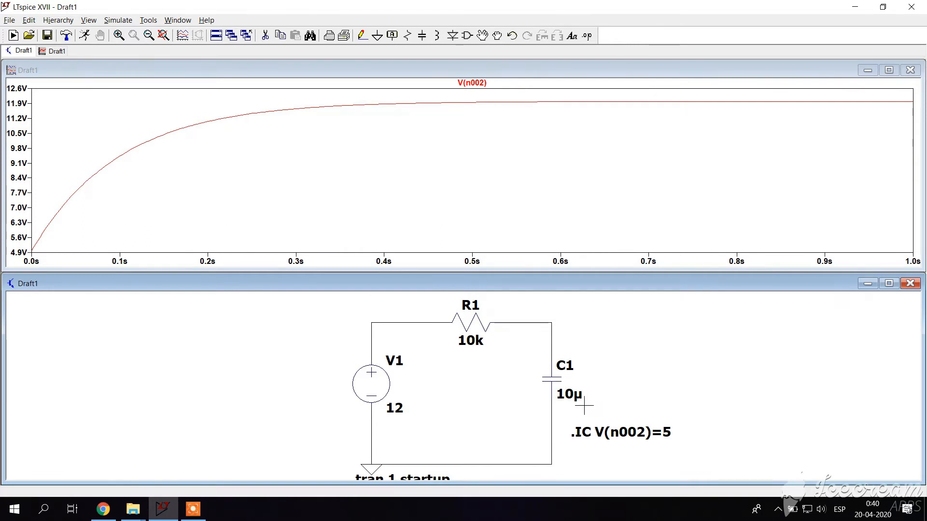
# Change the initial condition directive to V(n002)=-5 and rerun the simulation.
pyautogui.rightClick(618, 431)
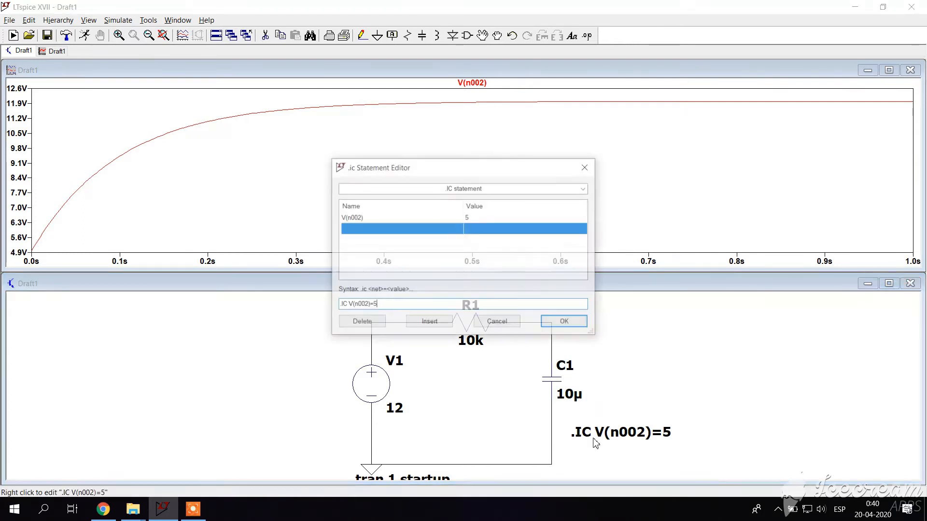
pyautogui.click(478, 217)
pyautogui.click(379, 305)
pyautogui.press('BackSpace')
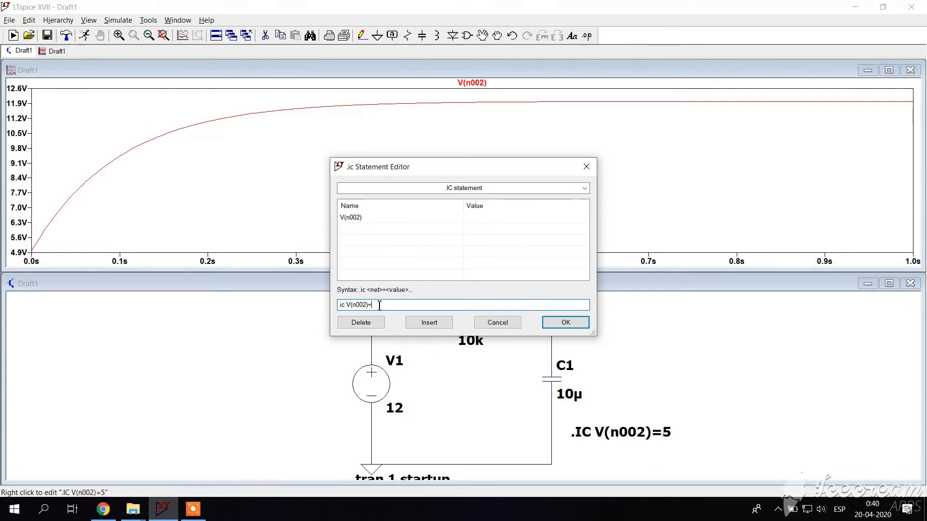
pyautogui.write('-5')
pyautogui.press('Return')
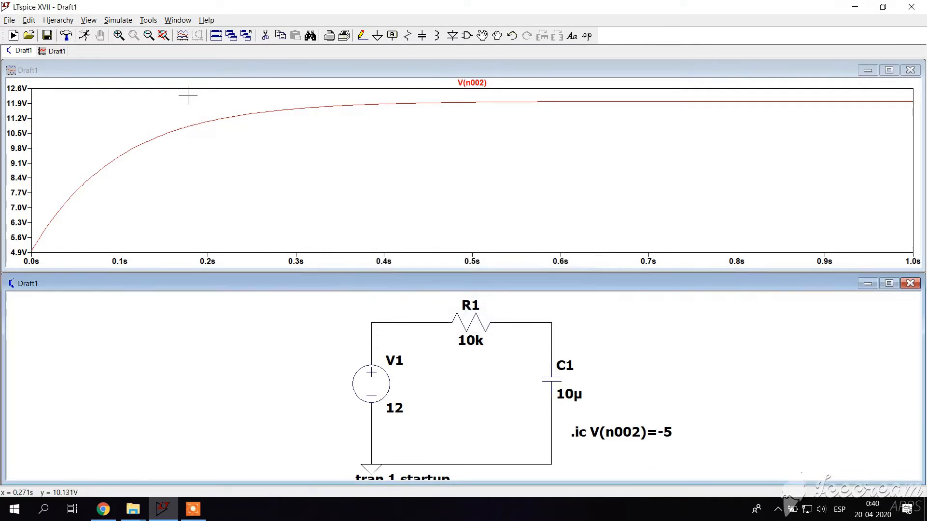
pyautogui.click(83, 36)
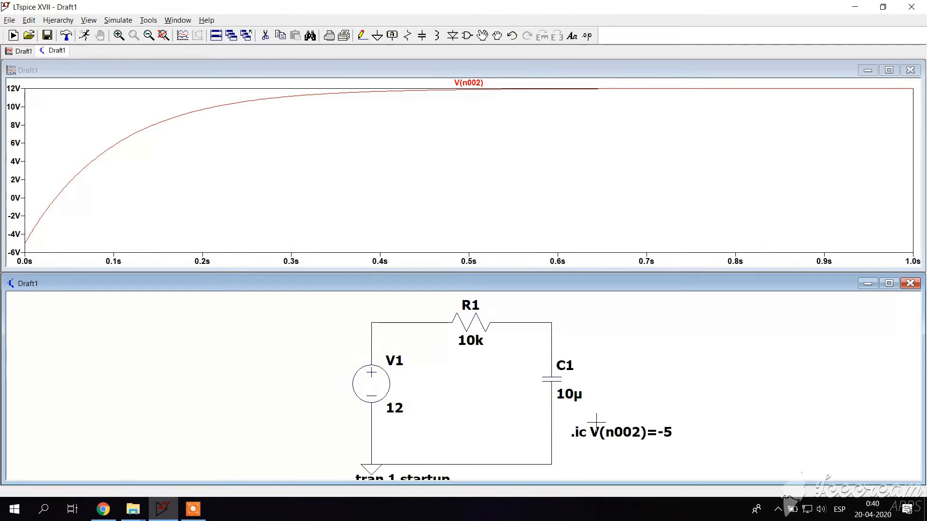
# Attach the 1st cursor to the V(n002) trace, read the curve at about 101 ms, and close the cursor readout.
pyautogui.scroll(1, 596, 421)
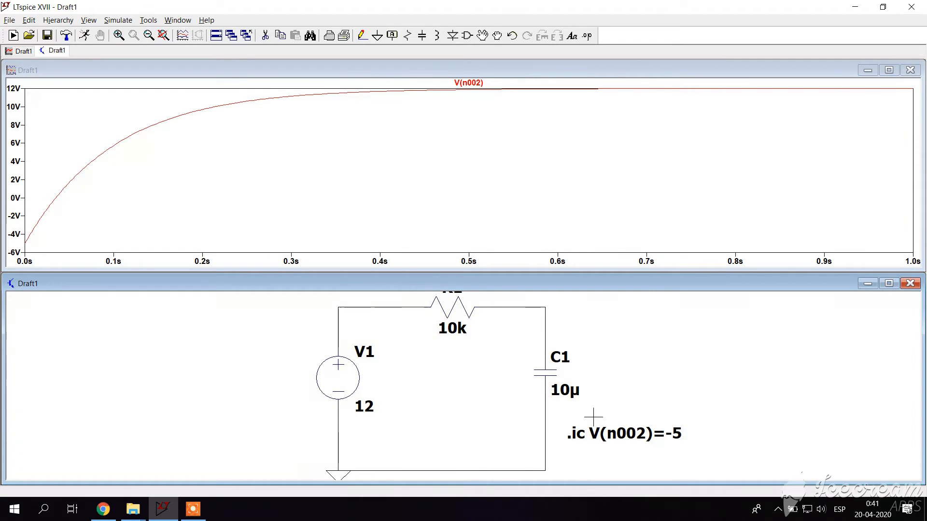
pyautogui.scroll(1, 594, 416)
pyautogui.scroll(-1, 593, 415)
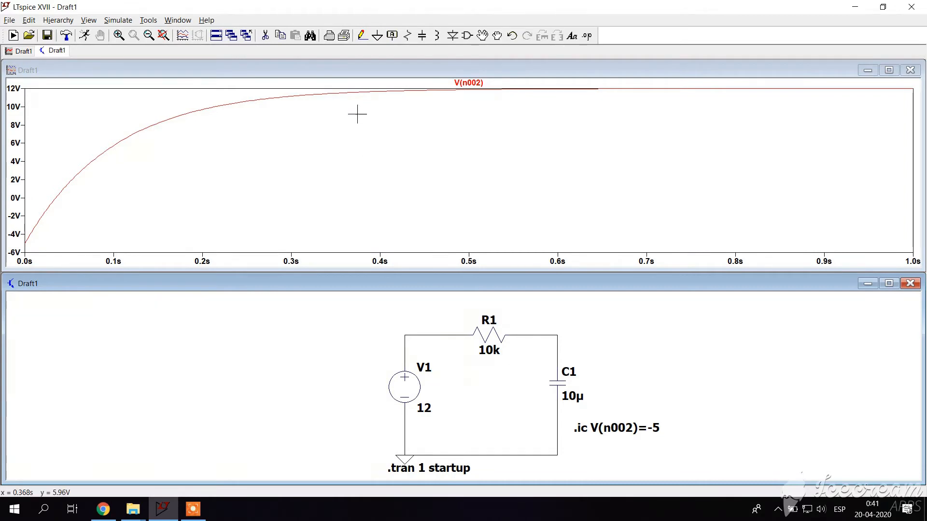
pyautogui.rightClick(470, 83)
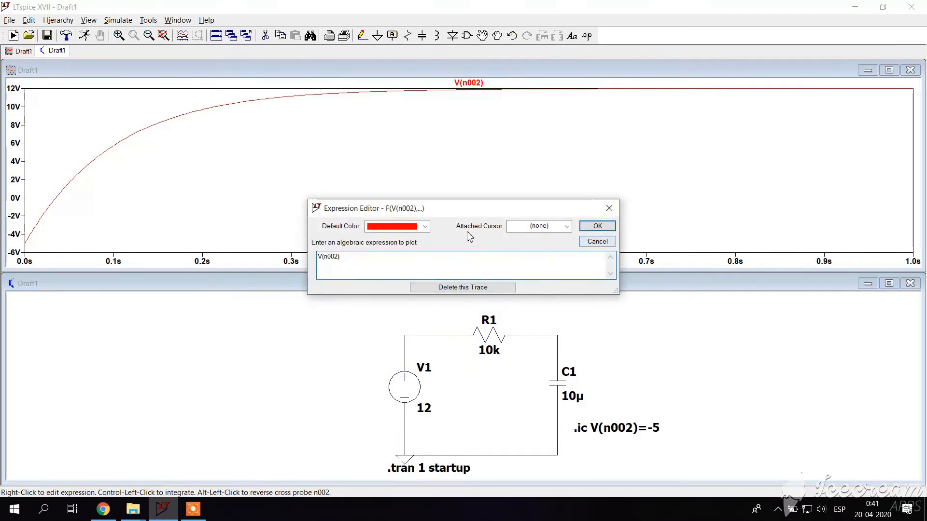
pyautogui.click(542, 226)
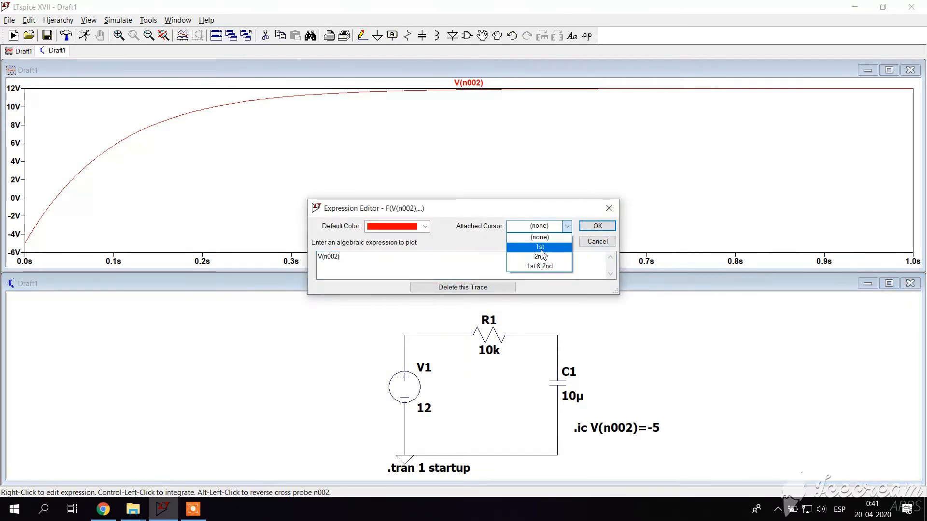
pyautogui.click(539, 247)
pyautogui.click(597, 226)
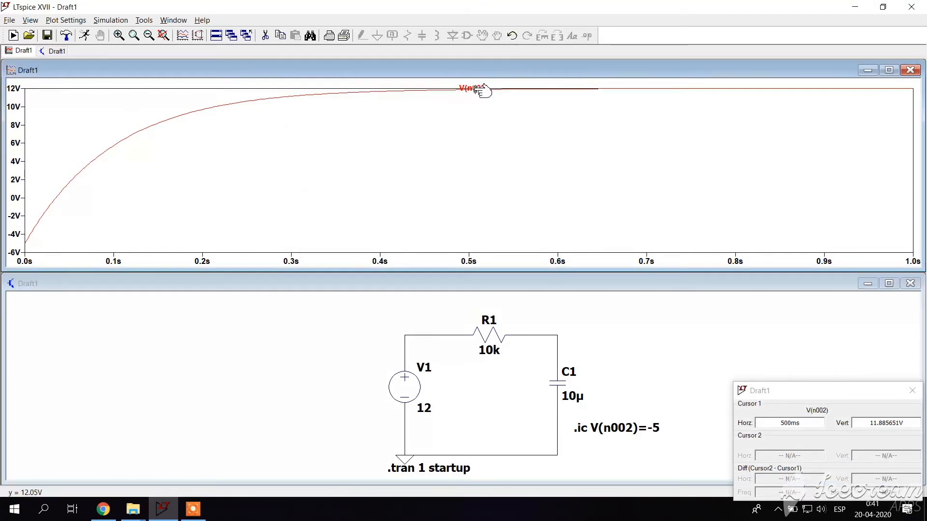
pyautogui.moveTo(470, 89)
pyautogui.mouseDown()
pyautogui.moveTo(241, 103)
pyautogui.moveTo(160, 136)
pyautogui.moveTo(114, 178)
pyautogui.mouseUp()
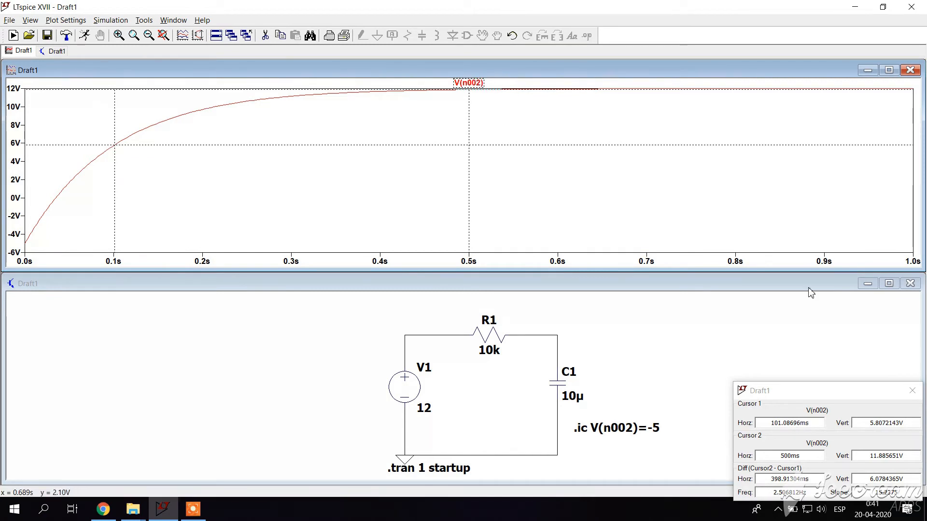
pyautogui.click(911, 391)
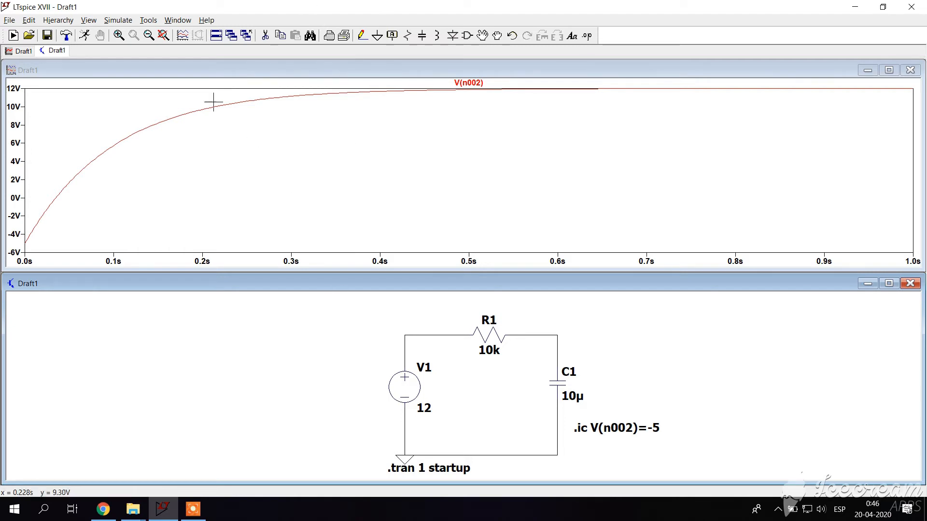
# Display the current waveforms I(C1), I(R1) and I(V1) one after another in the plot.
pyautogui.click(183, 36)
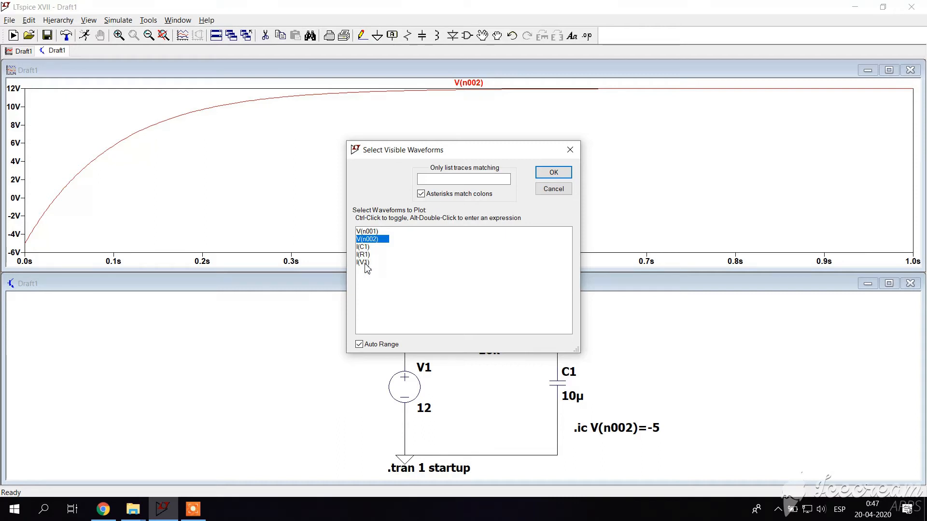
pyautogui.doubleClick(364, 247)
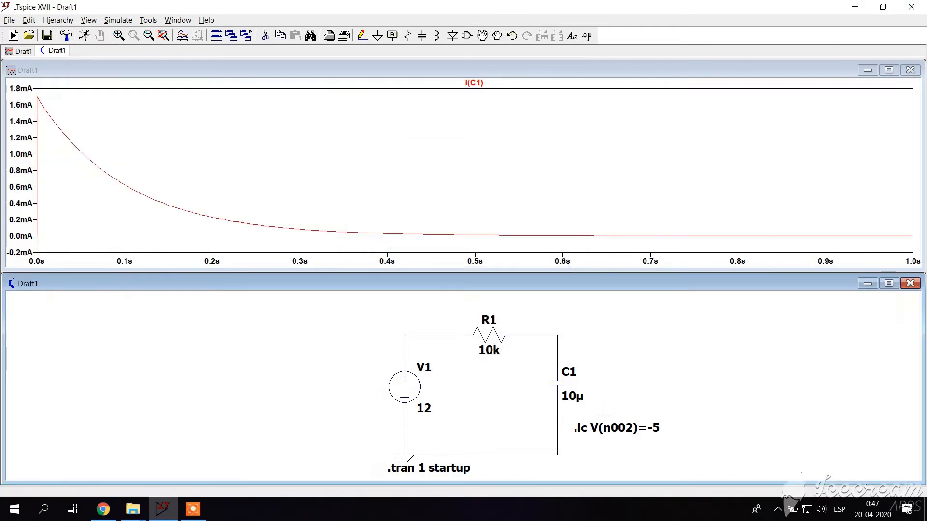
pyautogui.click(183, 36)
pyautogui.doubleClick(364, 255)
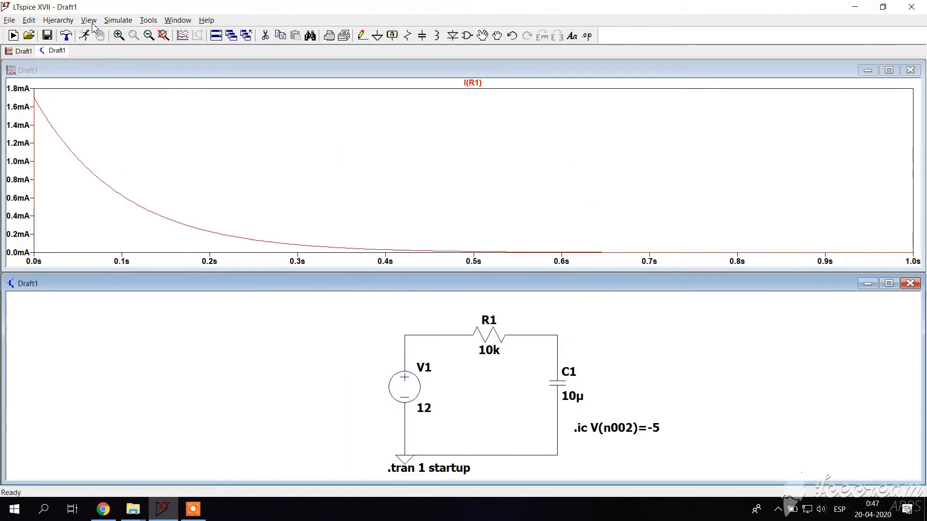
pyautogui.click(184, 36)
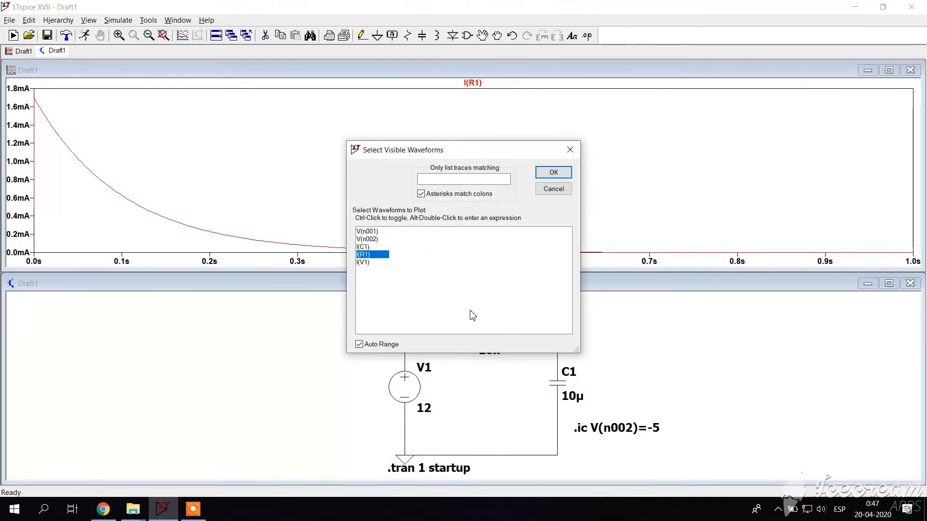
pyautogui.doubleClick(363, 262)
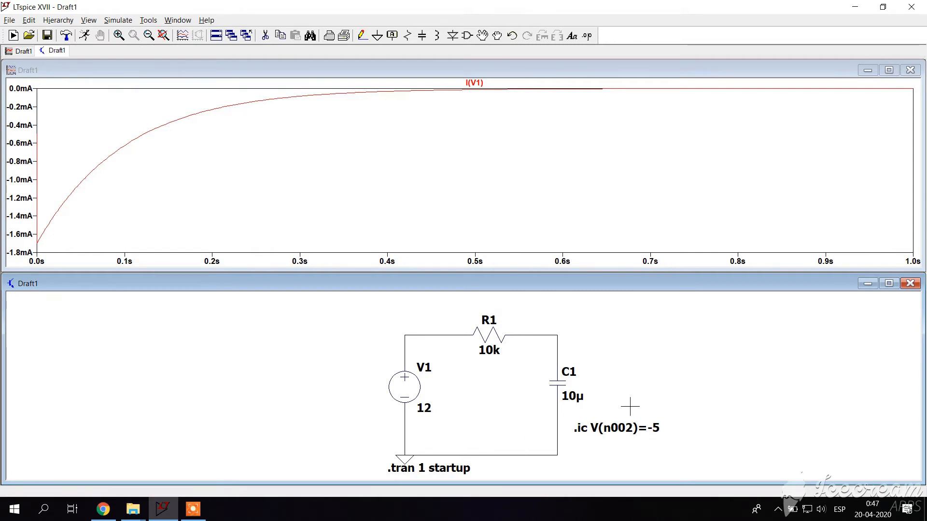
# Delete capacitor C1 and place an inductor in its position between R1 and the ground wire.
pyautogui.press('Delete')
pyautogui.click(564, 381)
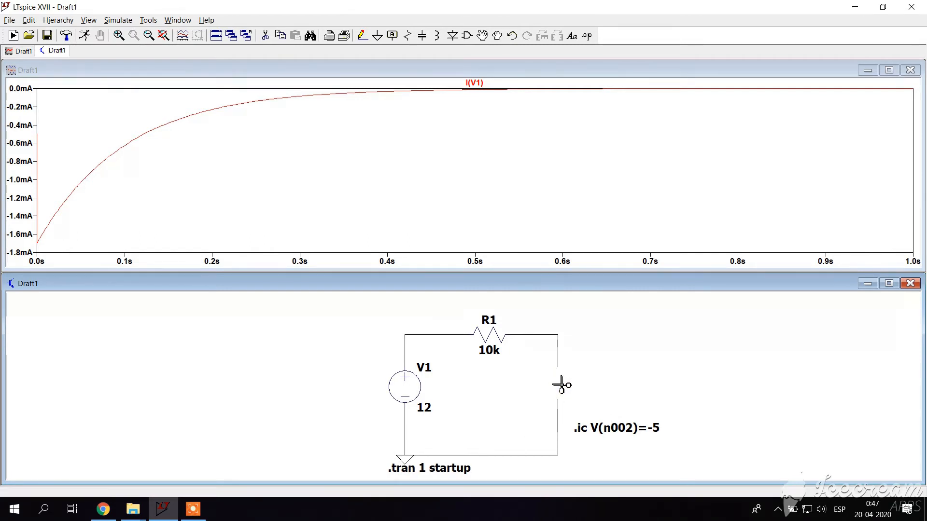
pyautogui.click(437, 35)
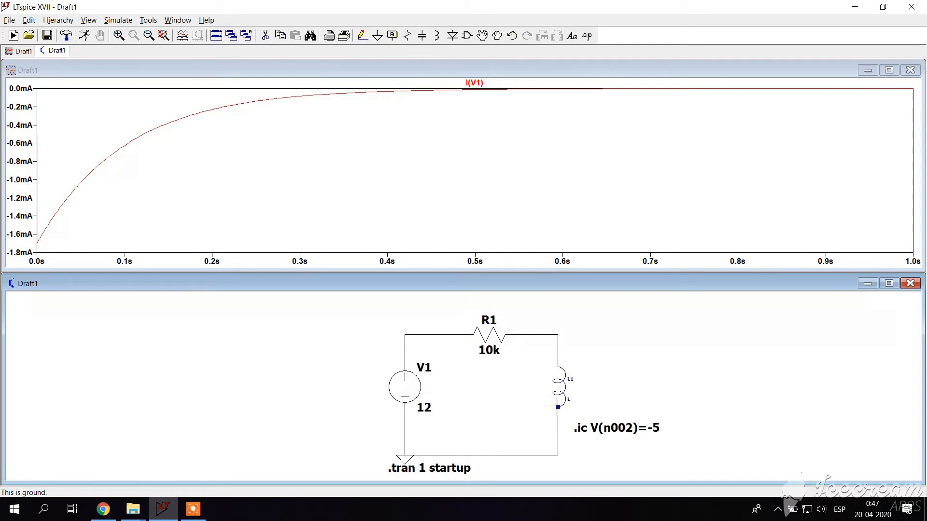
pyautogui.press('Delete')
pyautogui.press('Escape')
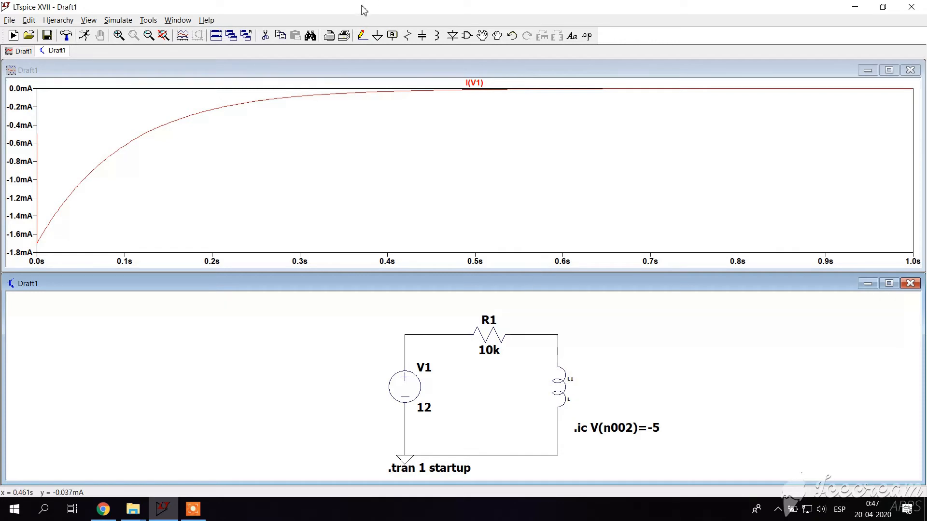
# Draw a horizontal wire extending rightward from the junction between R1 and the inductor.
pyautogui.press('F3')
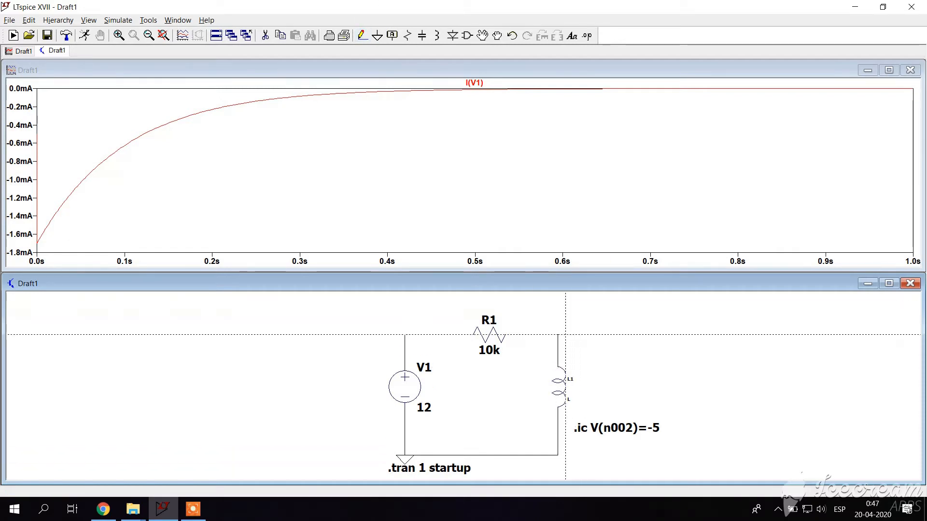
pyautogui.click(557, 334)
pyautogui.click(647, 335)
pyautogui.press('Escape')
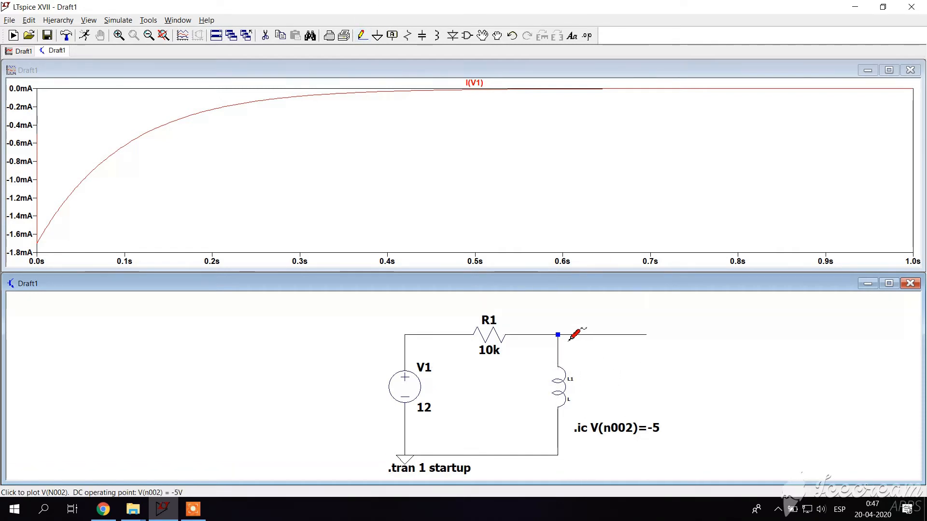
# Draw a vertical wire crossing the horizontal wire that extends rightward from the R1–inductor junction.
pyautogui.click(362, 36)
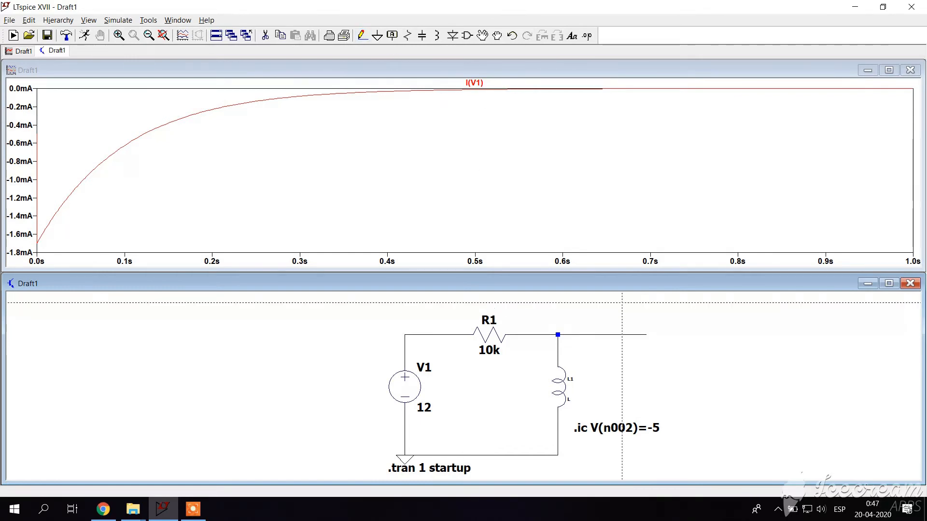
pyautogui.click(622, 302)
pyautogui.press('Escape')
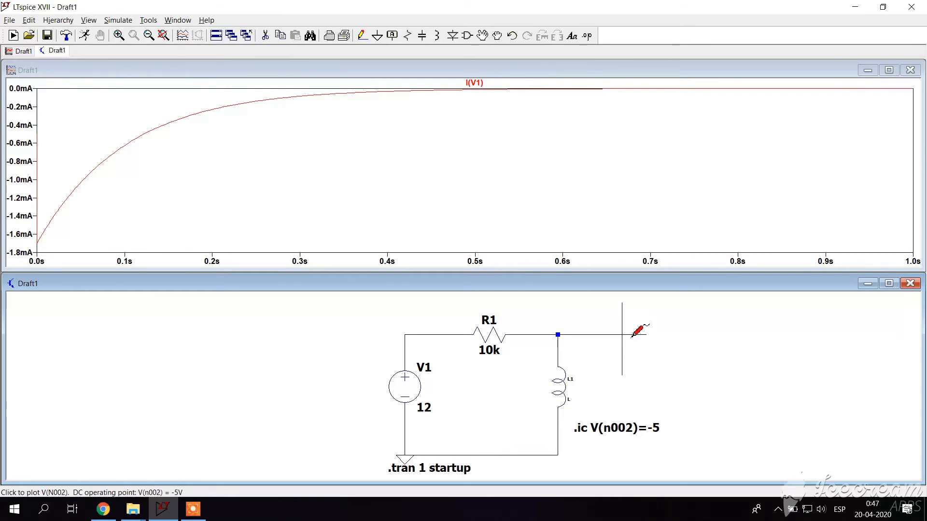
# Delete the stray vertical wire and the horizontal wire extending rightward from the R1–inductor junction.
pyautogui.press('F5')
pyautogui.click(622, 313)
pyautogui.click(628, 334)
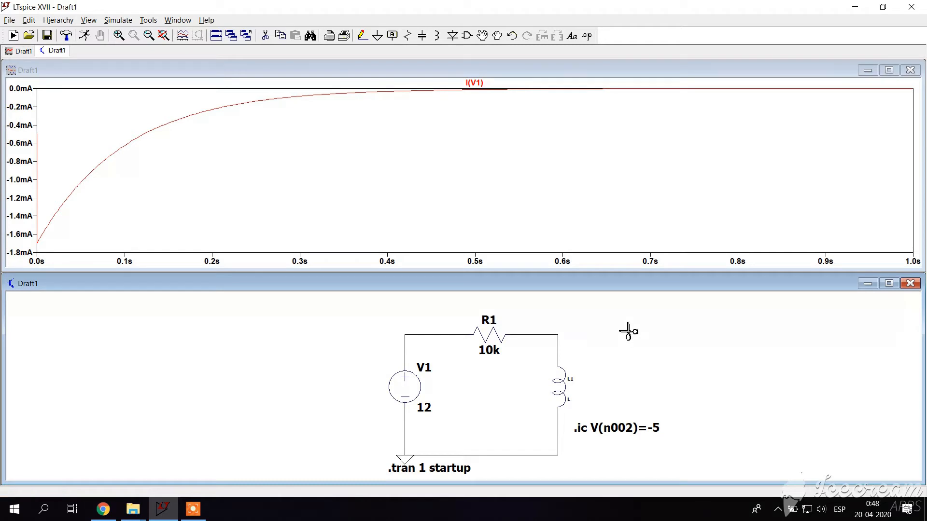
pyautogui.press('Escape')
# Set resistor R1 to 10 ohms and inductor L1 to 10 H.
pyautogui.rightClick(491, 333)
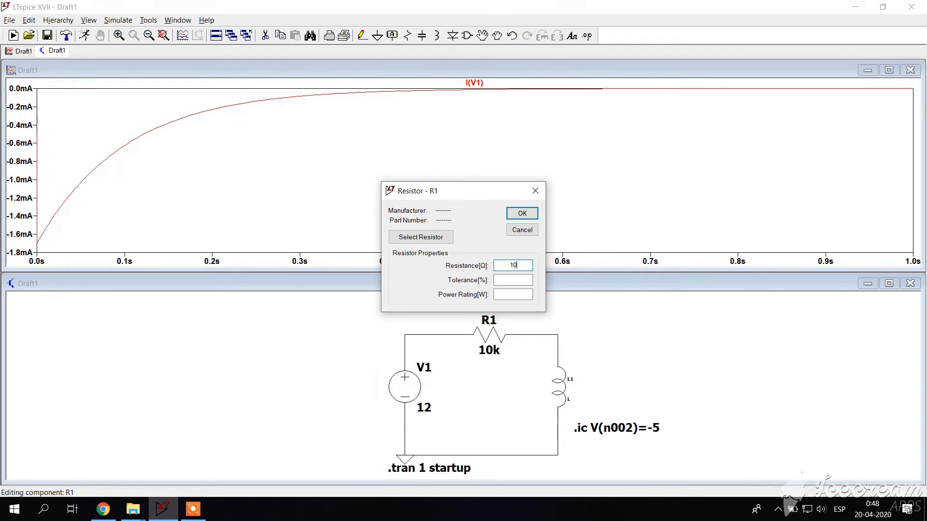
pyautogui.write('10')
pyautogui.press('Return')
pyautogui.rightClick(564, 385)
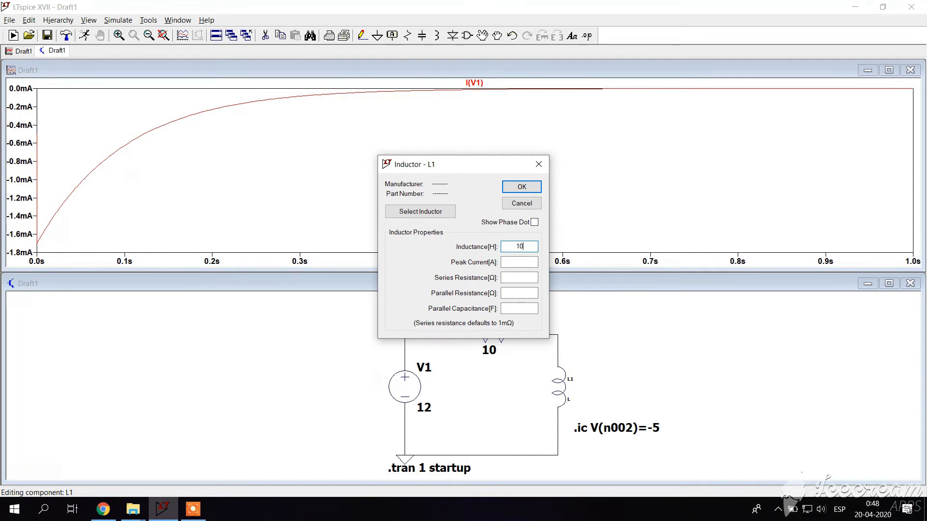
pyautogui.write('10')
pyautogui.press('Return')
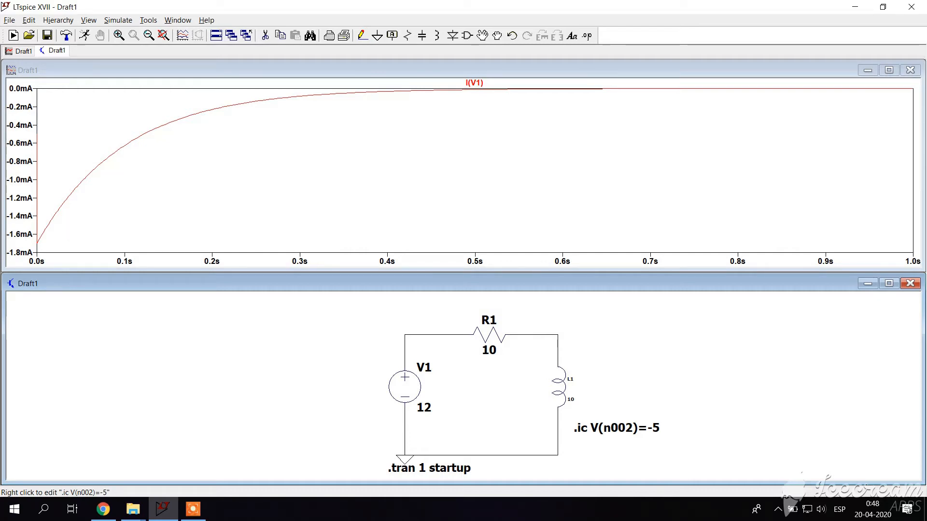
# Delete the .ic V(n002)=-5 directive and simulate the circuit, plotting the voltage V(n002) at the inductor's upper node.
pyautogui.click(607, 435)
pyautogui.click(13, 36)
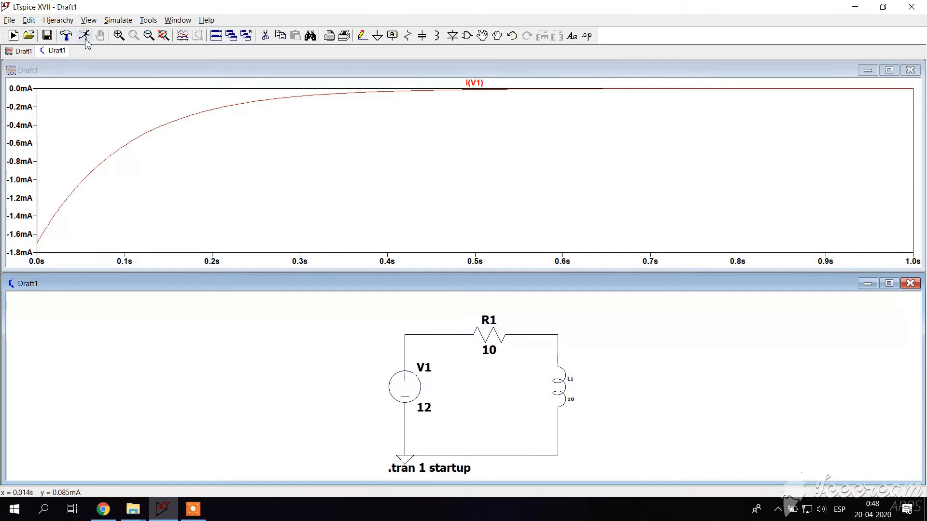
pyautogui.click(558, 340)
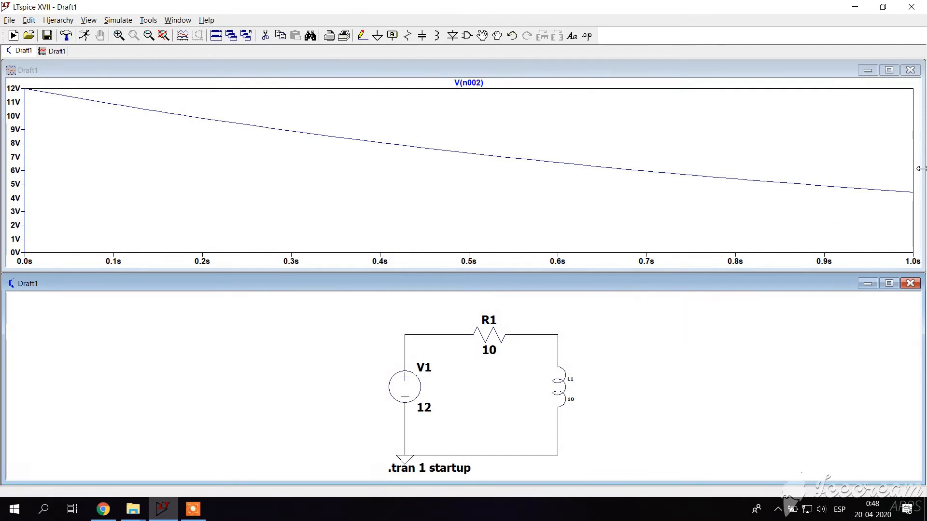
# Set the transient stop time to 5 and rerun the simulation, adding the inductor current I(L1) to the plot.
pyautogui.click(110, 22)
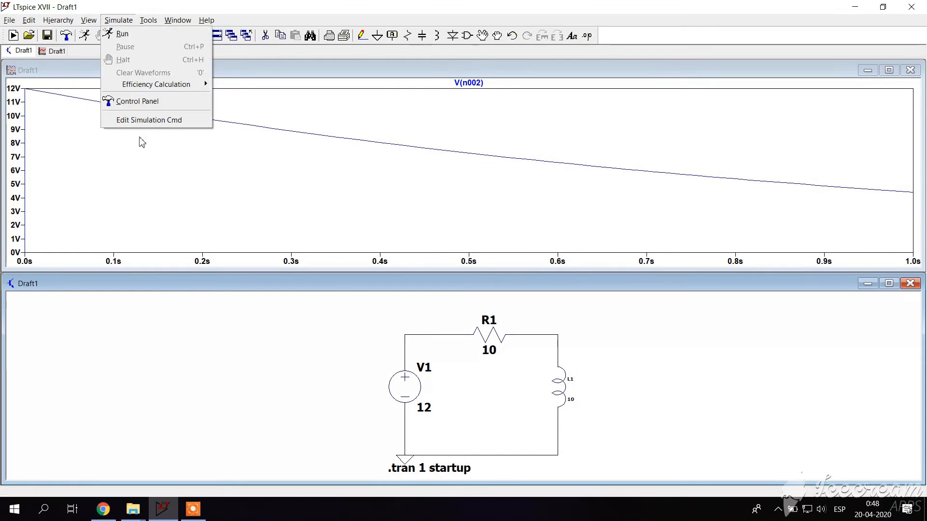
pyautogui.click(140, 121)
pyautogui.doubleClick(548, 199)
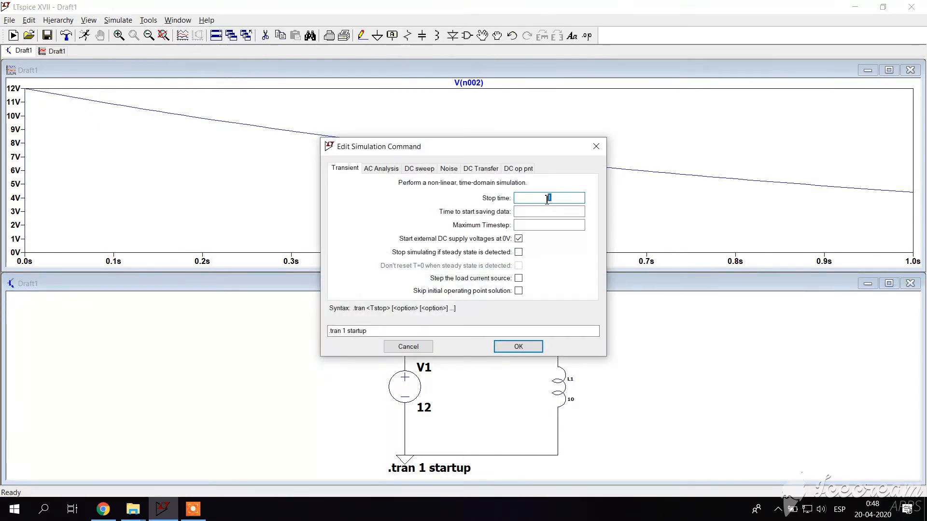
pyautogui.write('5')
pyautogui.click(518, 346)
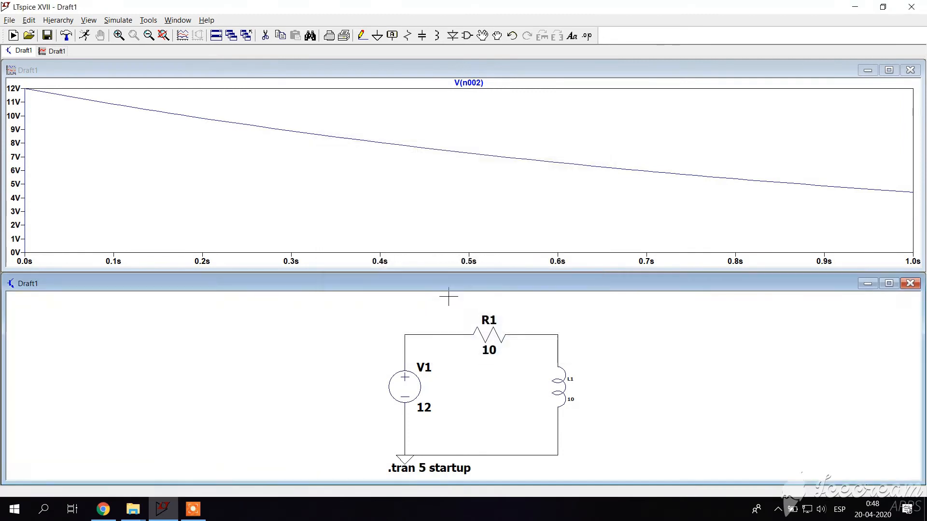
pyautogui.click(84, 35)
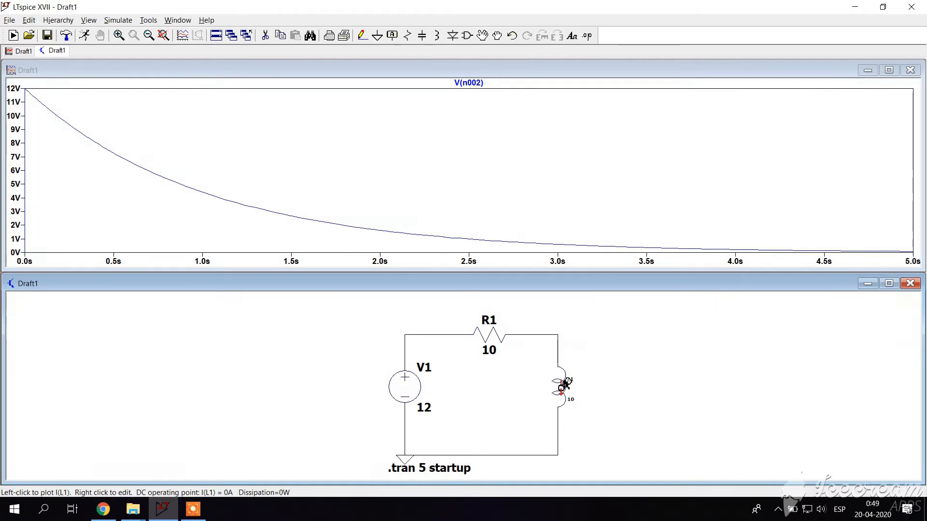
pyautogui.click(562, 386)
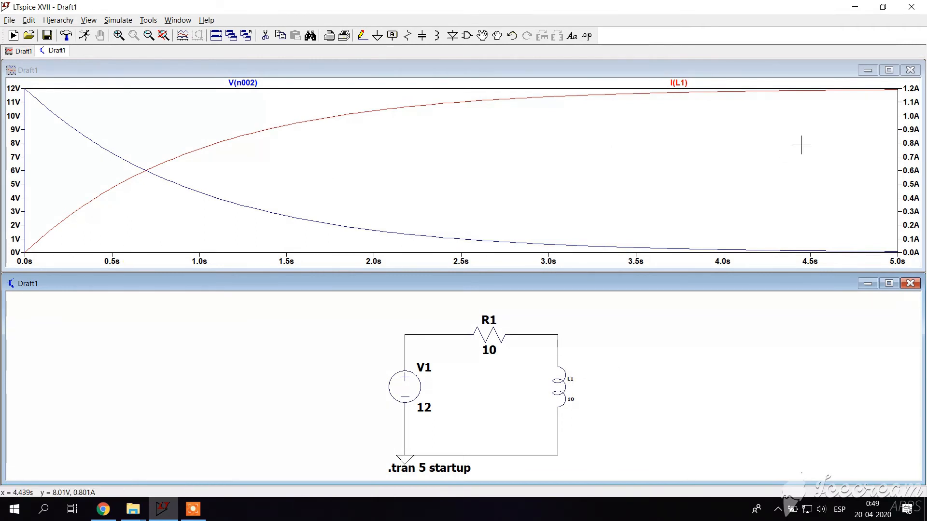
# Place the SPICE directive ".IC I(L1)=0.5" beside the inductor.
pyautogui.click(587, 36)
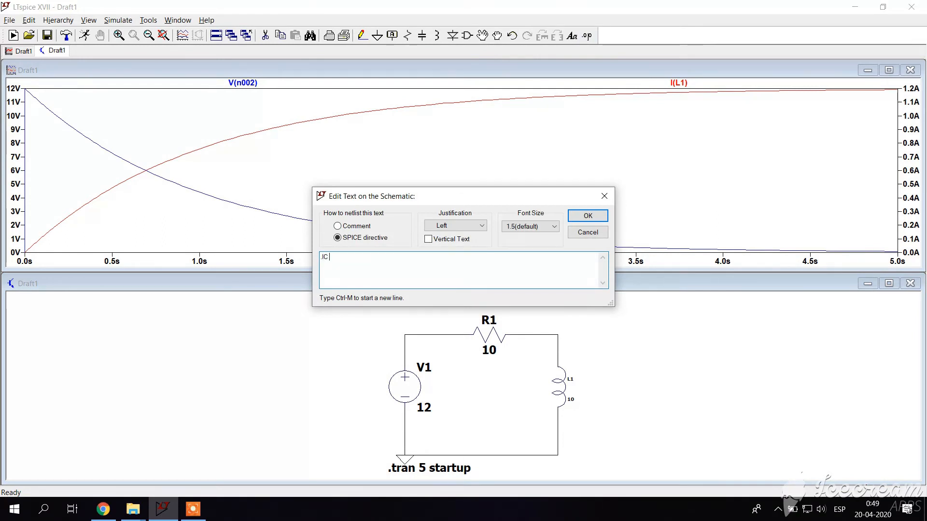
pyautogui.write('.IC I')
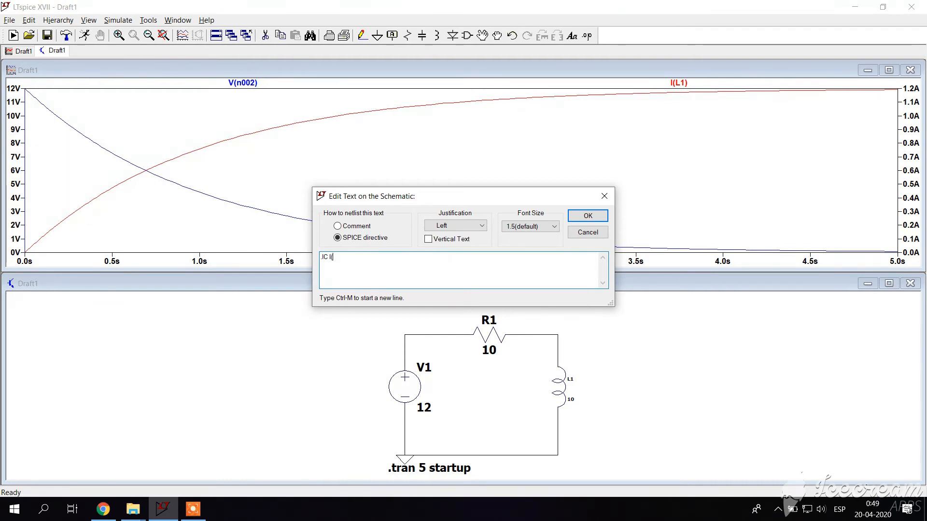
pyautogui.write('(L1)=')
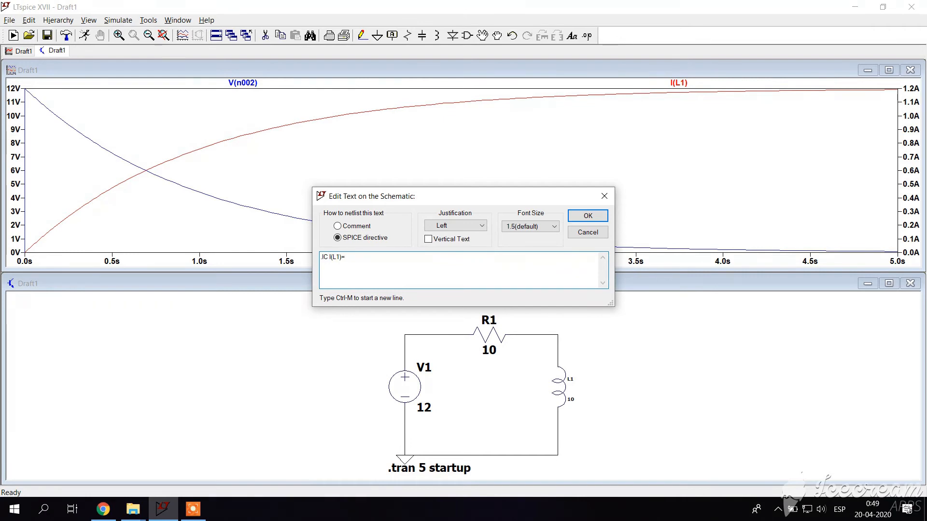
pyautogui.write('0.5')
pyautogui.press('Return')
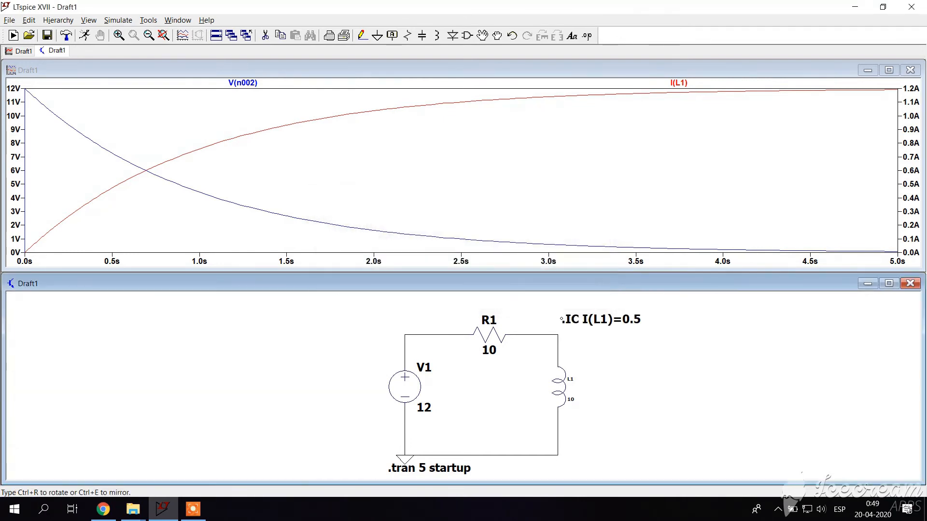
pyautogui.click(598, 438)
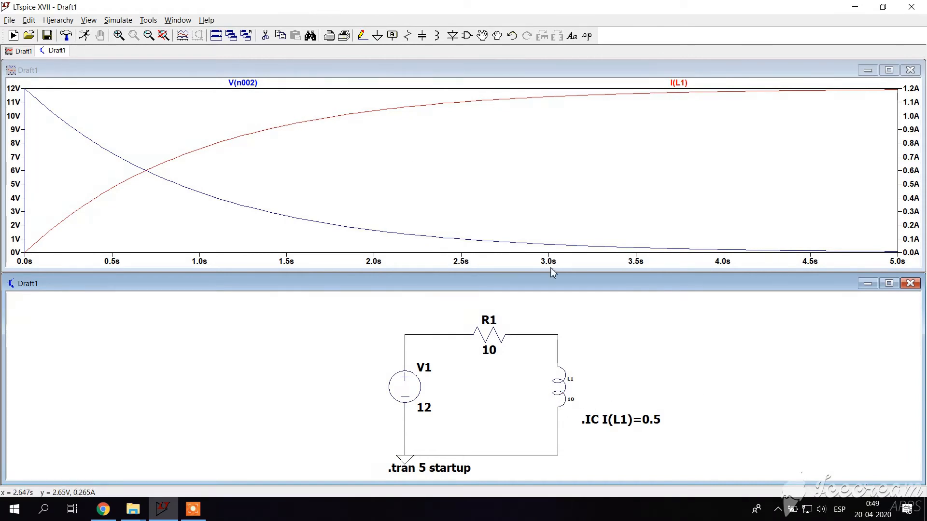
# Rerun the simulation with the initial current and display I(L1) alone, followed by V(n002) alone.
pyautogui.click(84, 36)
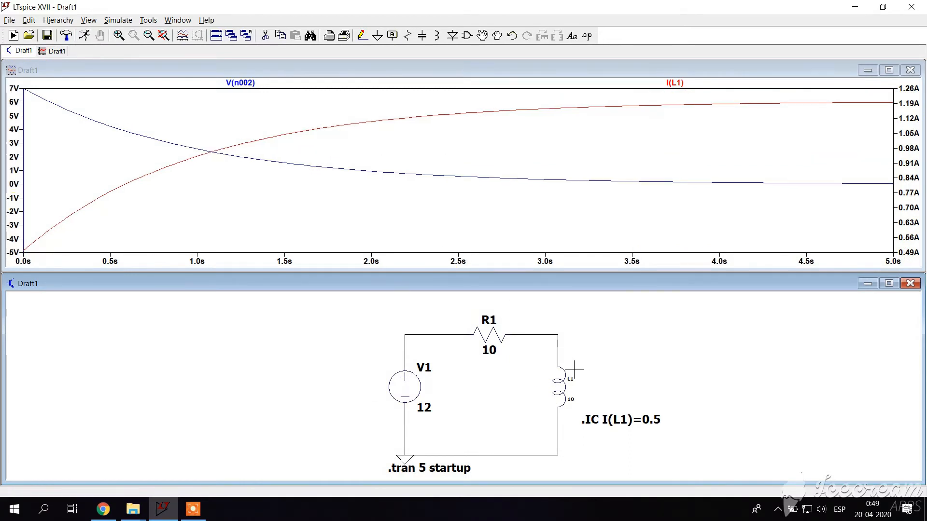
pyautogui.click(561, 382)
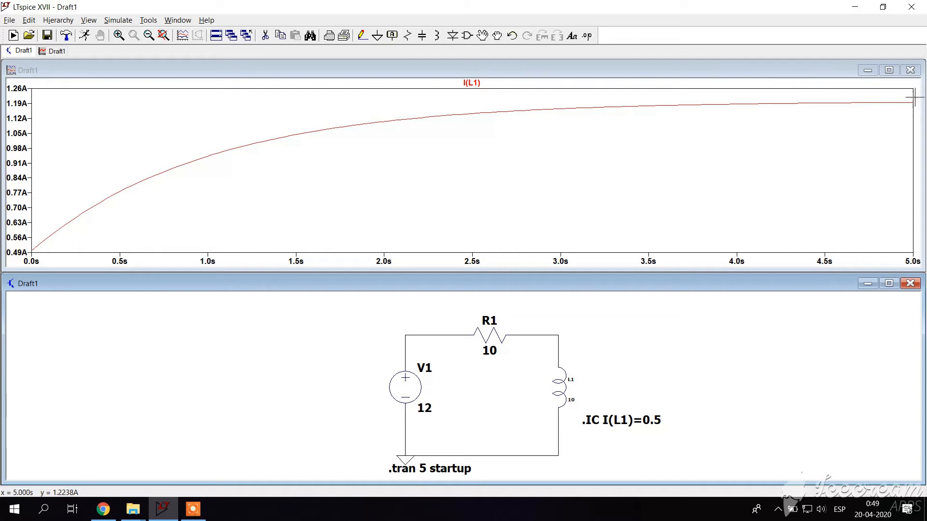
pyautogui.click(560, 351)
pyautogui.click(560, 350)
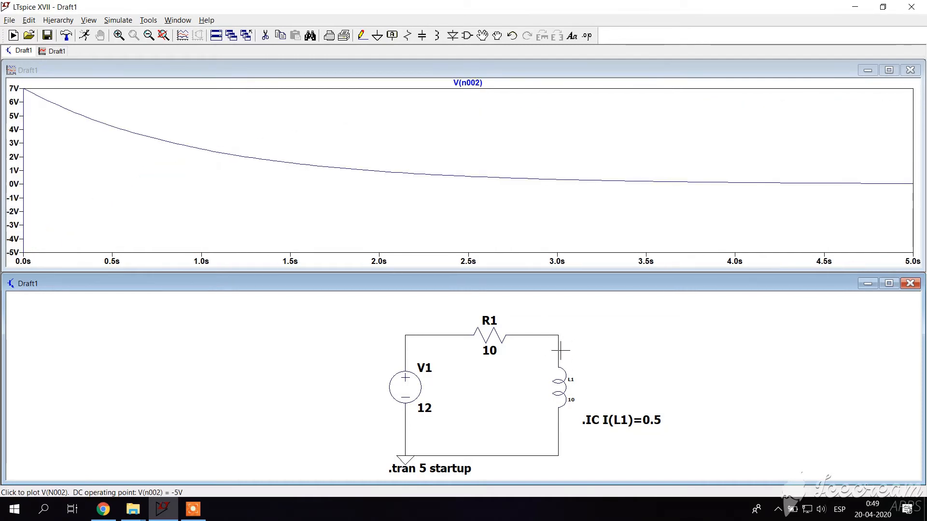
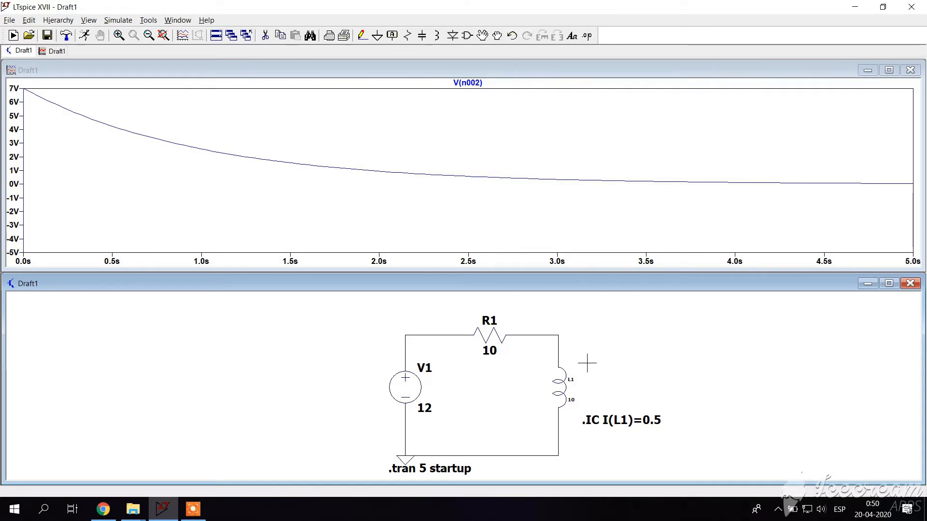
pyautogui.click(85, 21)
pyautogui.moveTo(118, 20)
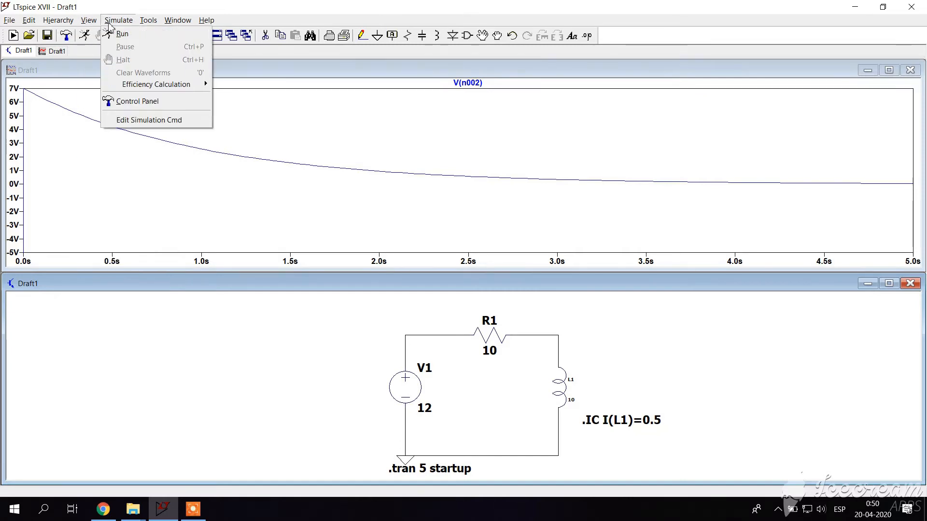
pyautogui.click(170, 122)
pyautogui.click(419, 168)
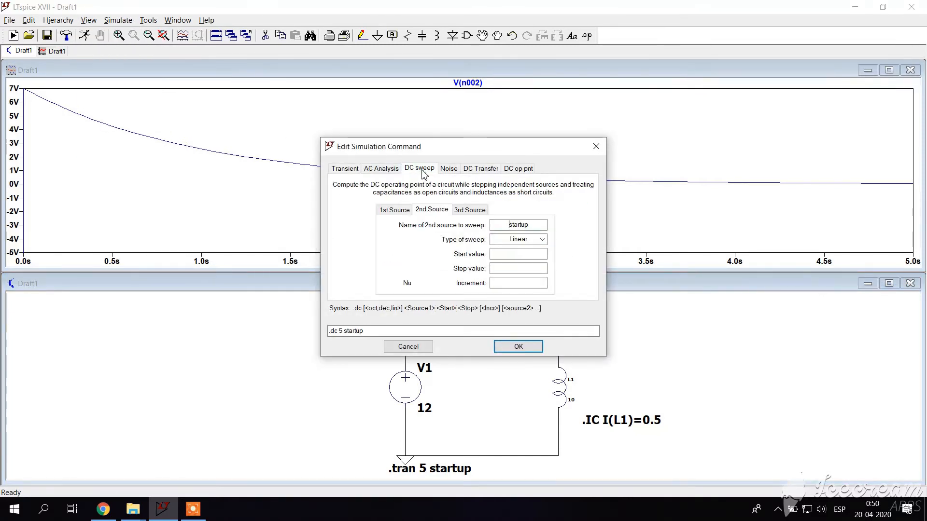
pyautogui.click(596, 147)
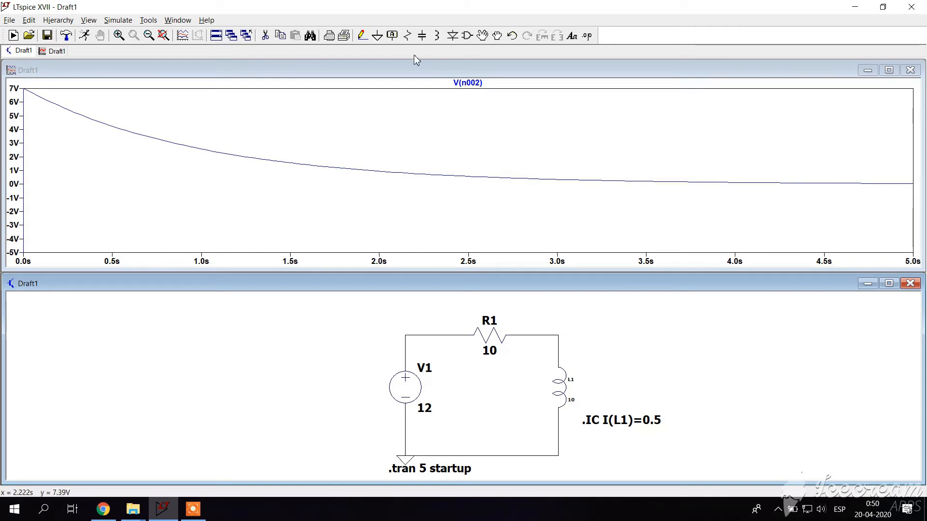
# Undo the schematic edits back to the RC circuit with the 10k resistor and the 10µ capacitor C1.
pyautogui.click(512, 37)
pyautogui.click(512, 36)
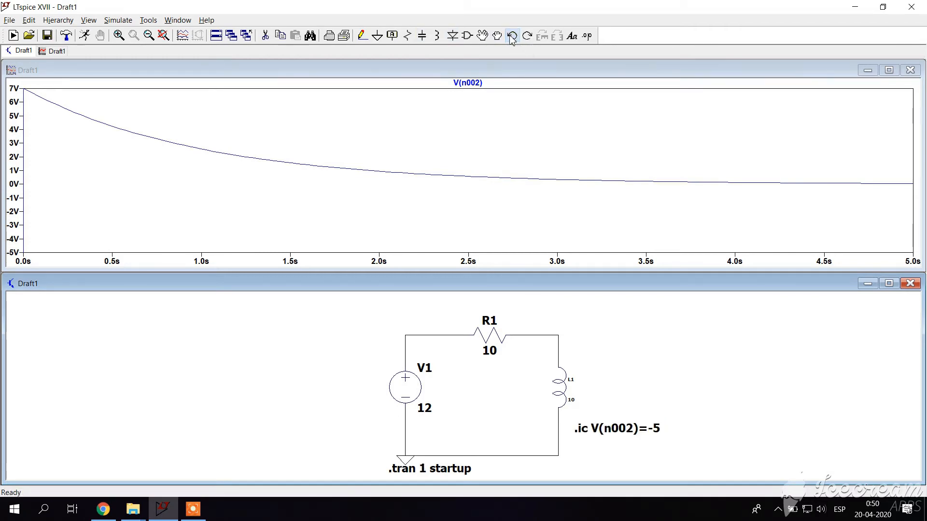
pyautogui.click(511, 37)
pyautogui.click(511, 37)
pyautogui.click(512, 36)
pyautogui.click(512, 36)
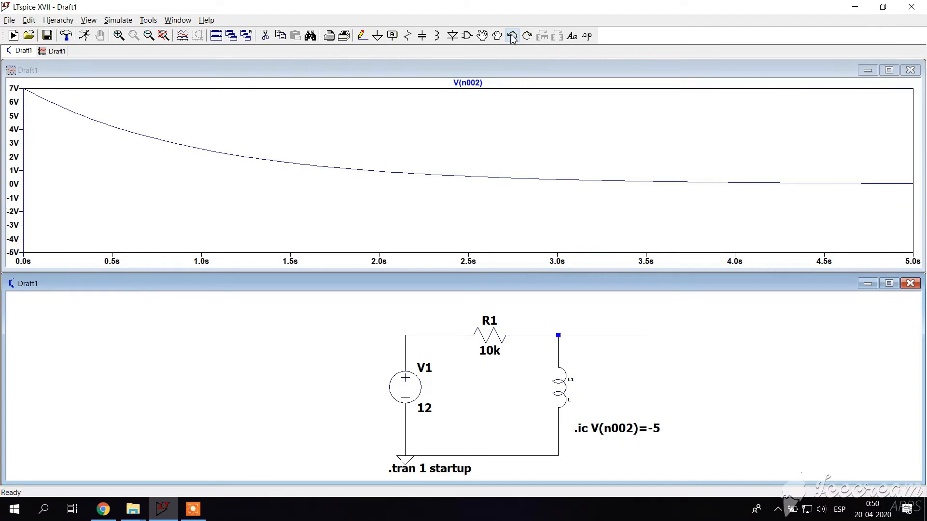
pyautogui.click(512, 36)
pyautogui.click(512, 36)
pyautogui.click(512, 37)
pyautogui.click(512, 37)
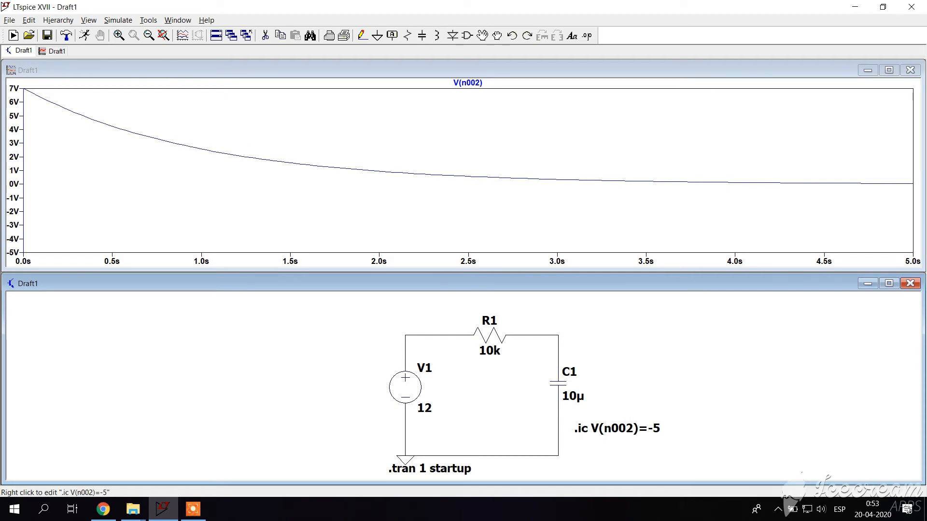
# Delete the .ic V(n002)=-5 and .tran 1 startup directives from the RC schematic.
pyautogui.press('Delete')
pyautogui.click(612, 435)
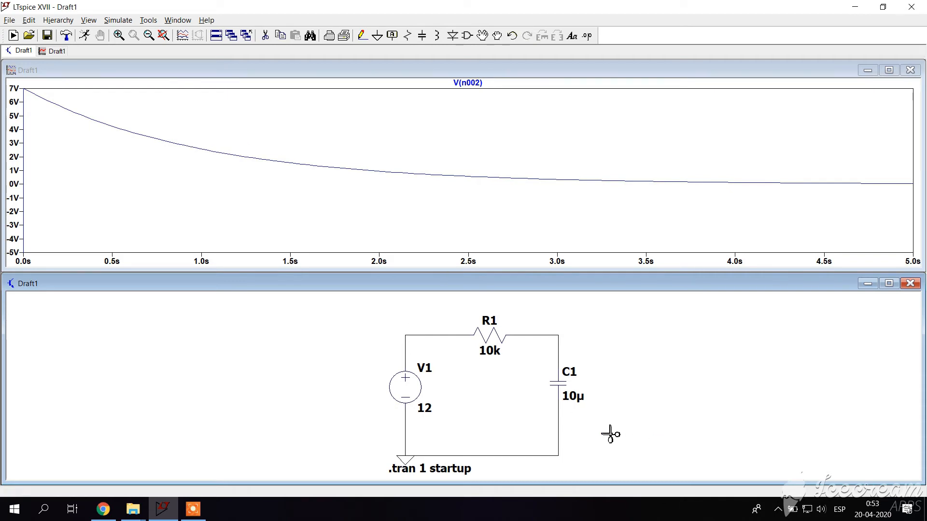
pyautogui.click(434, 470)
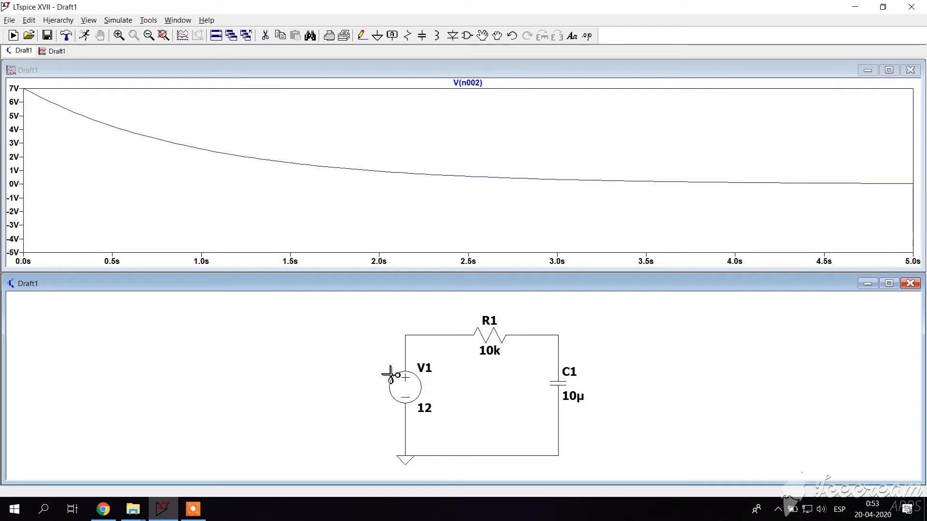
pyautogui.press('Escape')
pyautogui.rightClick(410, 378)
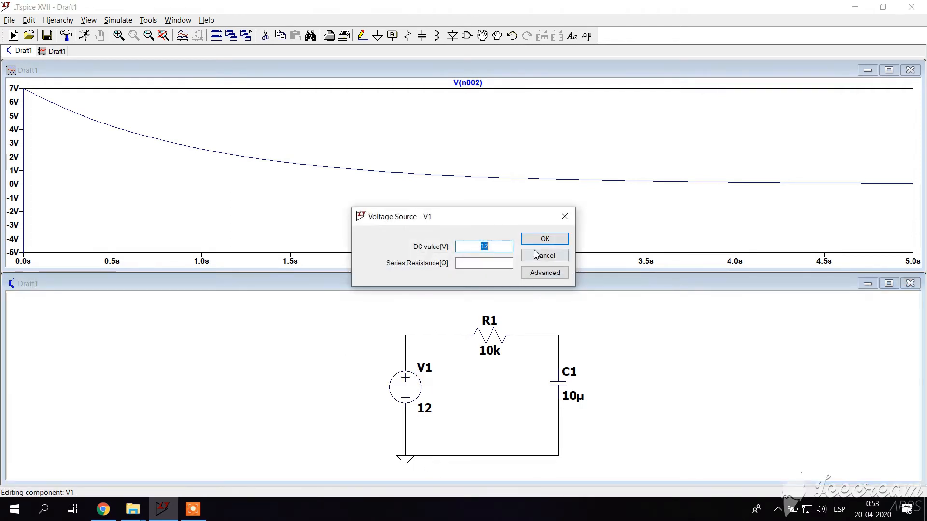
pyautogui.click(564, 216)
# Configure an AC analysis with a decade sweep and 20 points per decade.
pyautogui.click(119, 19)
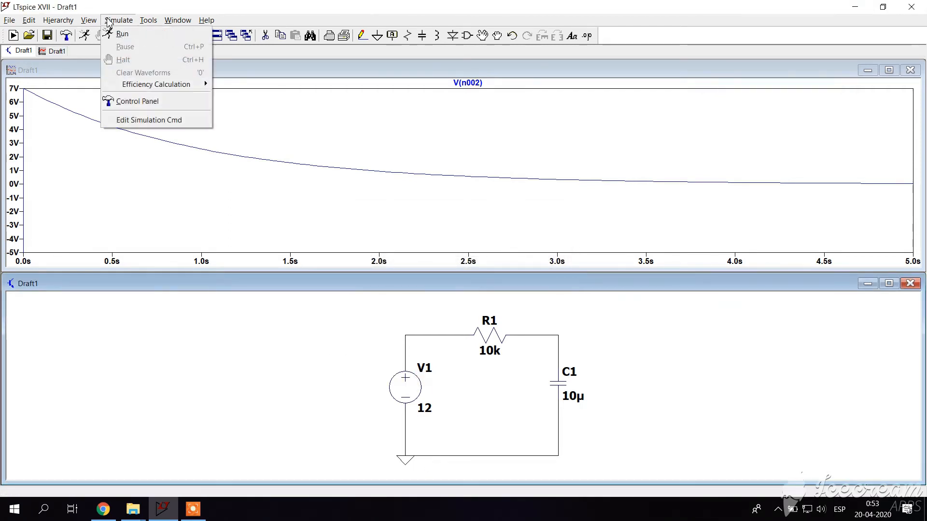
pyautogui.click(144, 121)
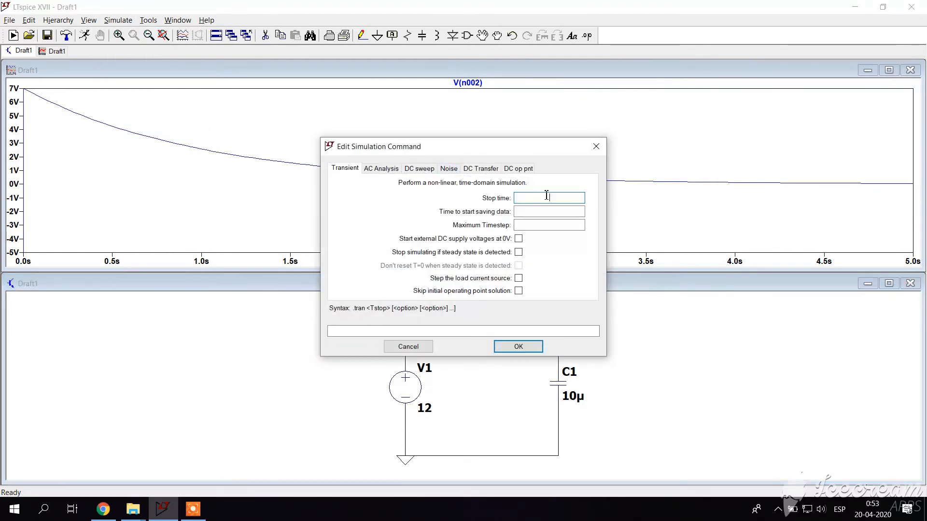
pyautogui.click(381, 169)
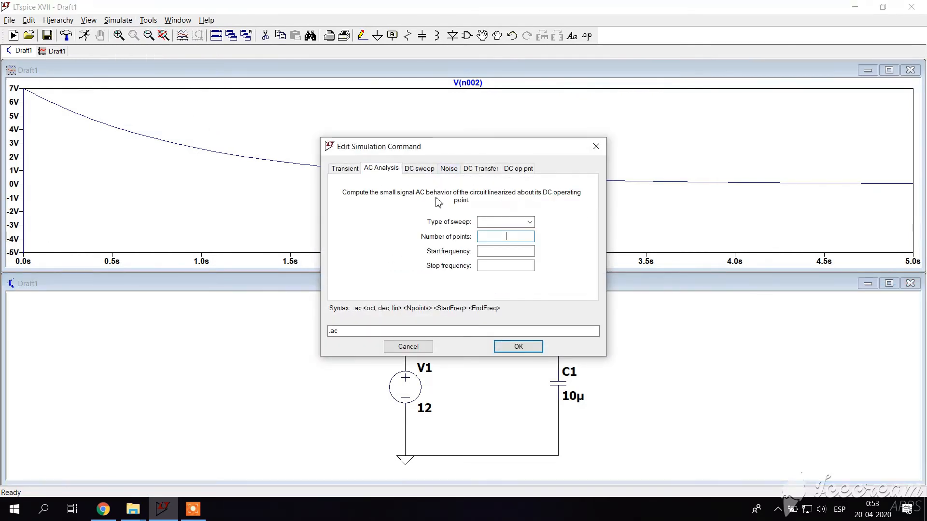
pyautogui.click(518, 225)
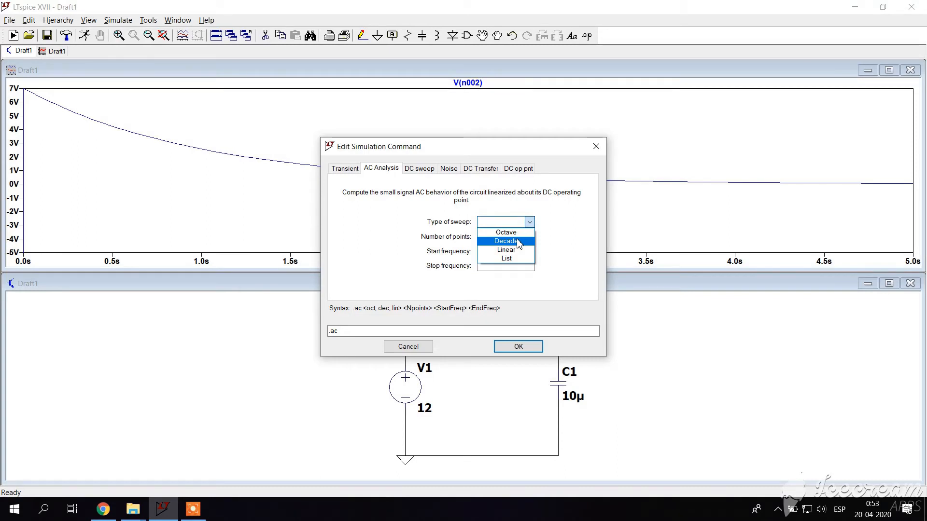
pyautogui.click(505, 240)
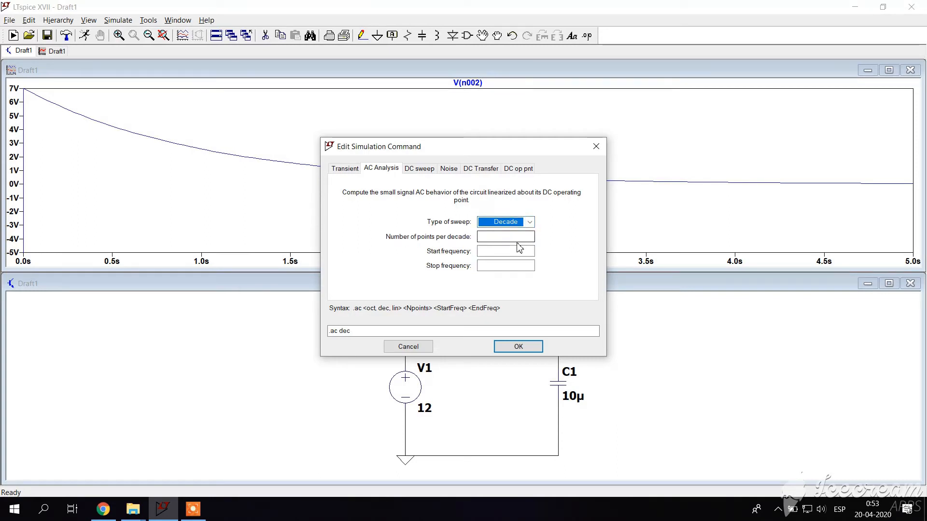
pyautogui.click(506, 237)
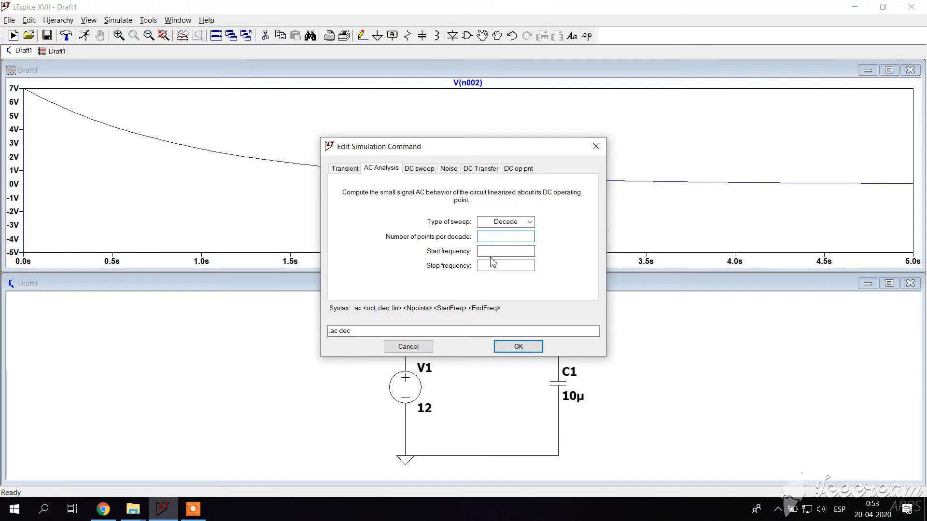
pyautogui.write('20')
# Set the AC sweep to run from 0.1 Hz to 100k and place its directive just below the circuit.
pyautogui.click(511, 250)
pyautogui.write('0.1')
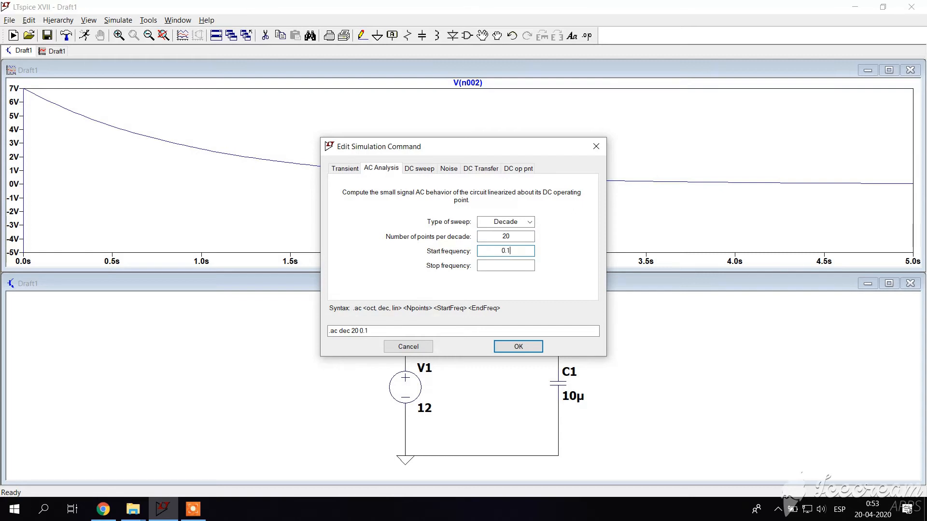
pyautogui.click(517, 265)
pyautogui.write('1')
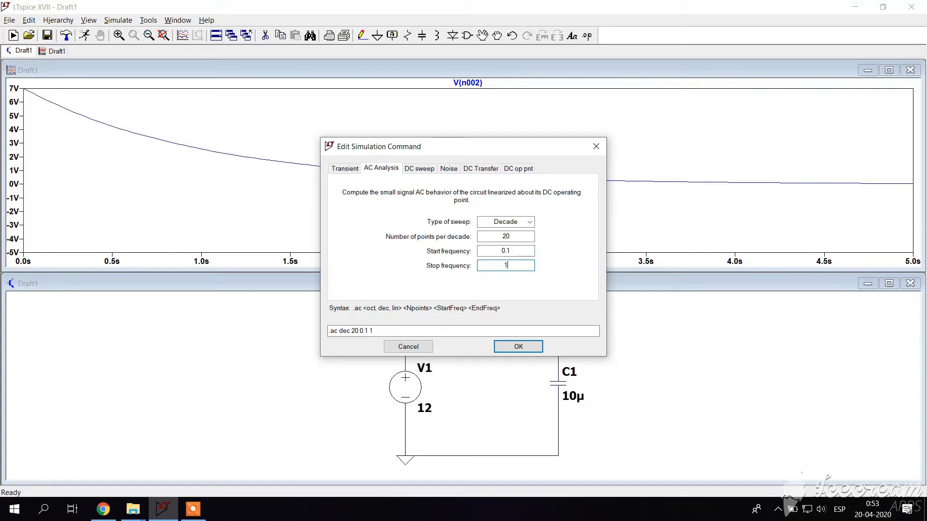
pyautogui.write('00')
pyautogui.write('0')
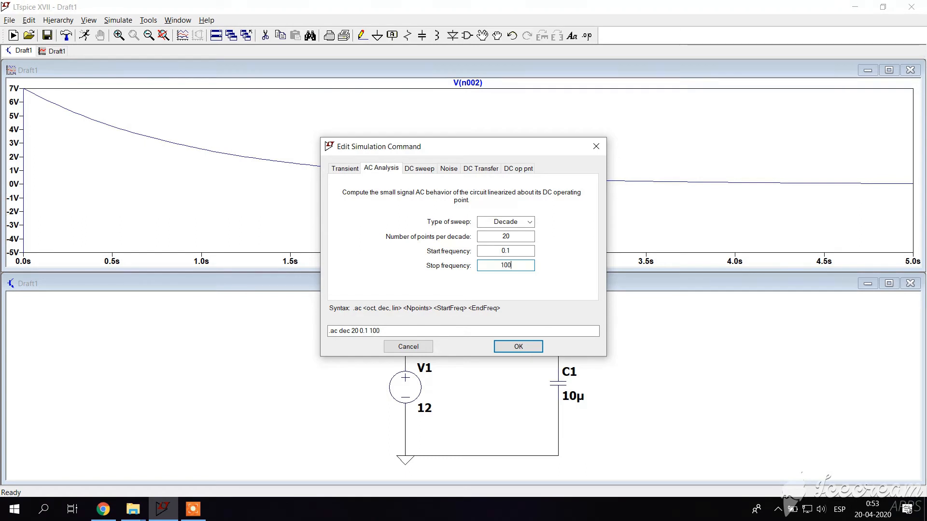
pyautogui.click(518, 346)
pyautogui.click(414, 442)
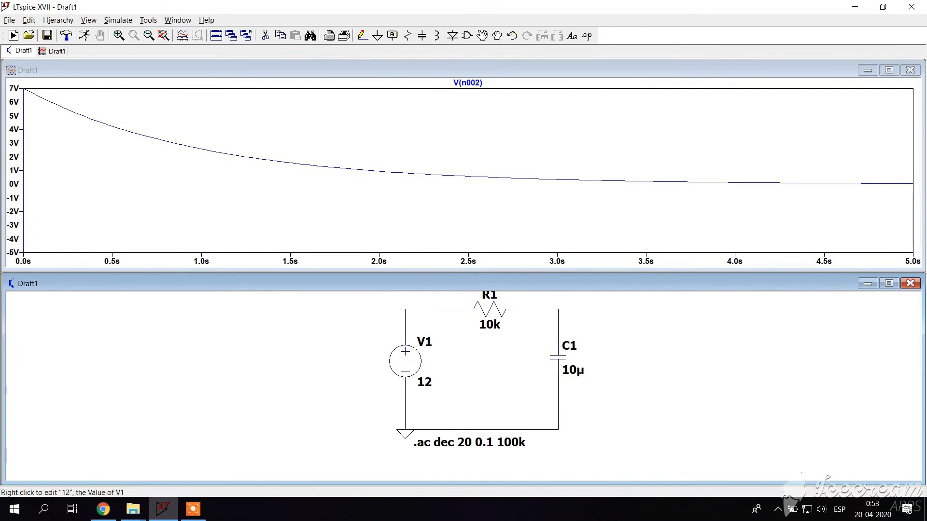
# Set the value of V1 to "AC 1" and run the AC simulation.
pyautogui.rightClick(424, 382)
pyautogui.write('A')
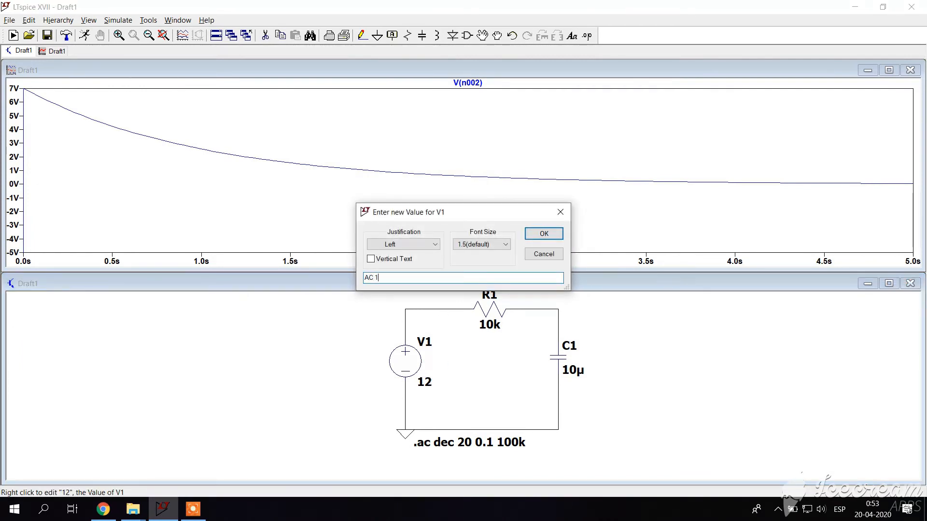
pyautogui.write('C 1')
pyautogui.press('Return')
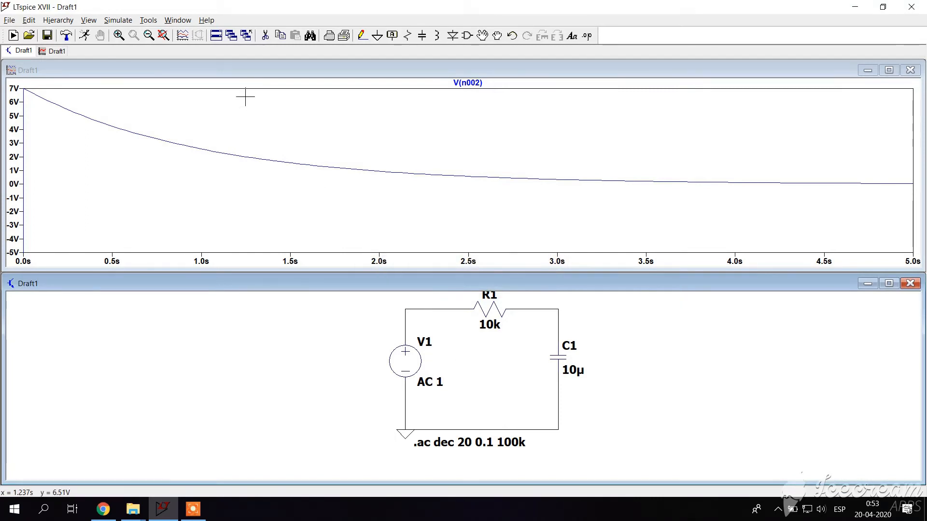
pyautogui.click(86, 41)
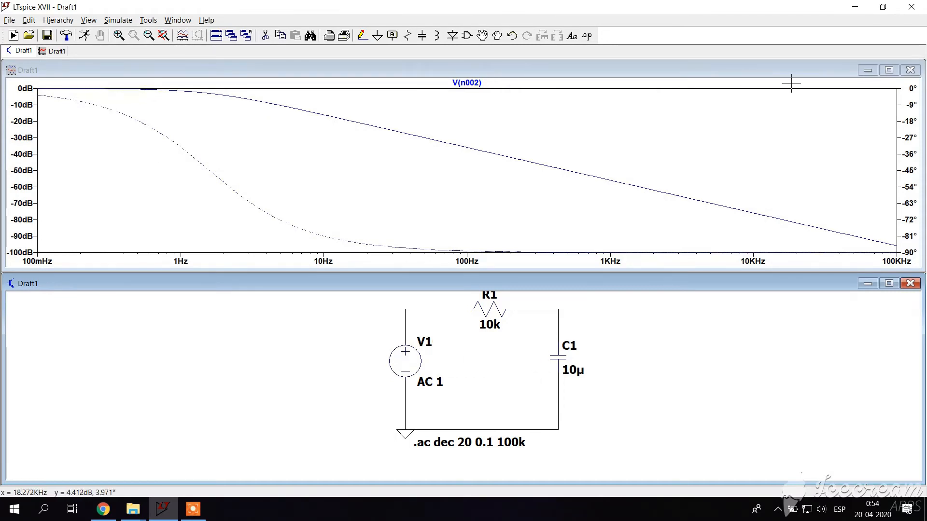
# Attach the first cursor to the V(n002) trace and read its magnitude and phase at about 1 Hz, 200 mHz and 1.2 Hz.
pyautogui.rightClick(475, 83)
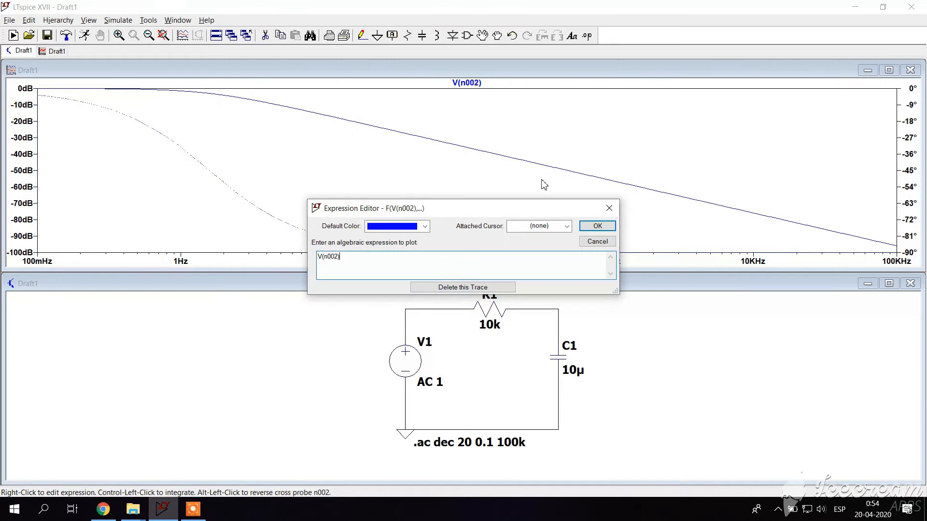
pyautogui.click(562, 227)
pyautogui.click(553, 243)
pyautogui.click(597, 226)
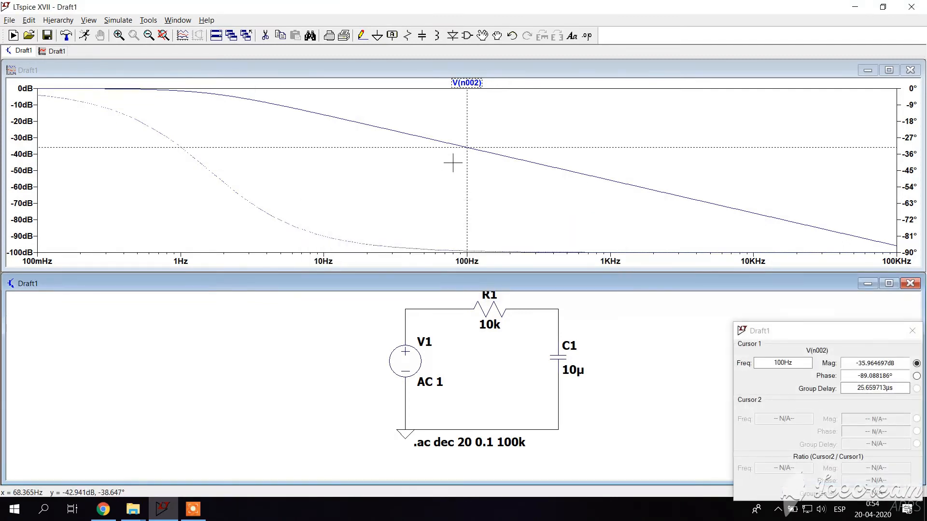
pyautogui.moveTo(466, 147)
pyautogui.mouseDown()
pyautogui.moveTo(166, 83)
pyautogui.moveTo(181, 83)
pyautogui.mouseUp()
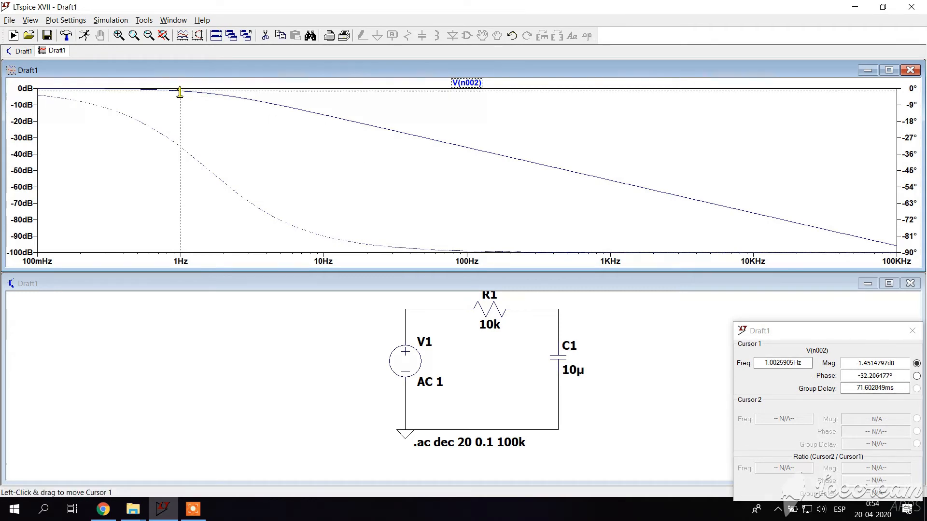
pyautogui.moveTo(182, 92); pyautogui.dragTo(80, 104)
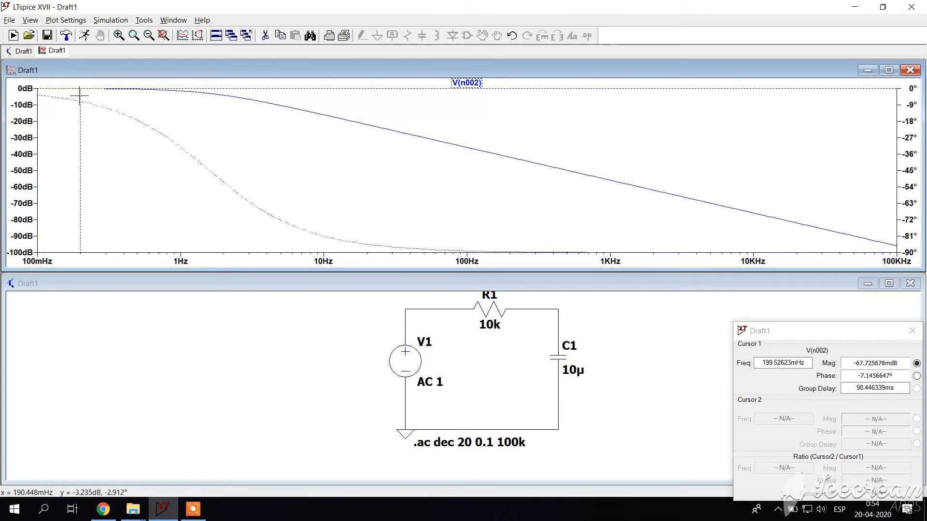
pyautogui.moveTo(82, 95); pyautogui.dragTo(193, 96)
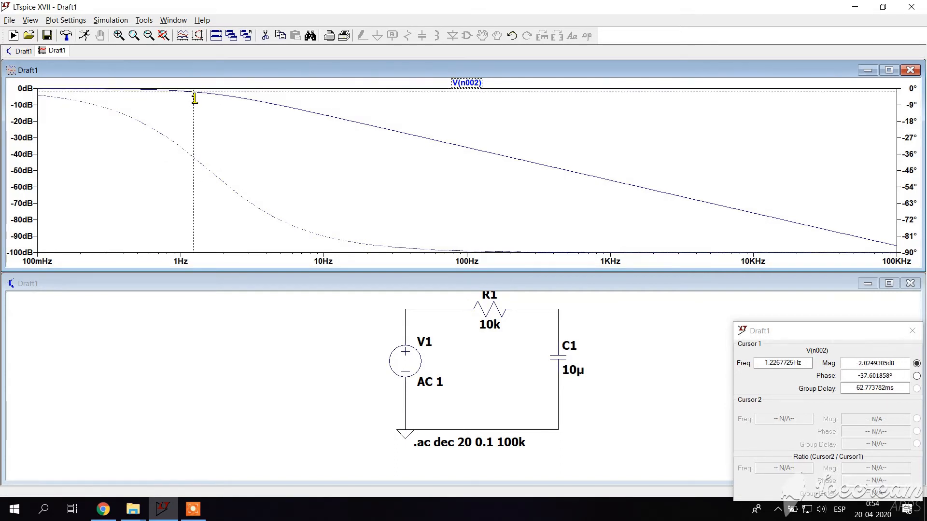
# Read the magnitude and phase of V(n002) at about 1 kHz and at 100 Hz, and close the cursor readout.
pyautogui.moveTo(387, 145); pyautogui.dragTo(612, 211)
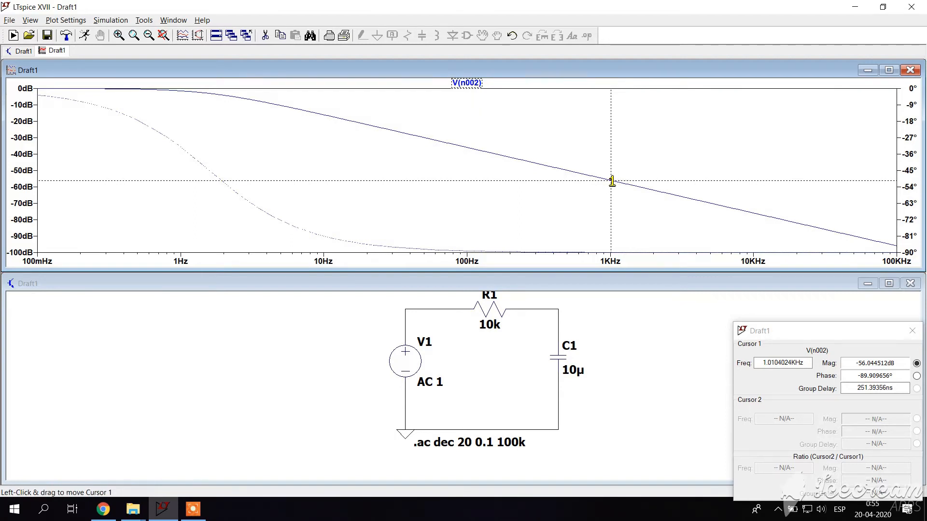
pyautogui.moveTo(612, 181); pyautogui.dragTo(469, 195)
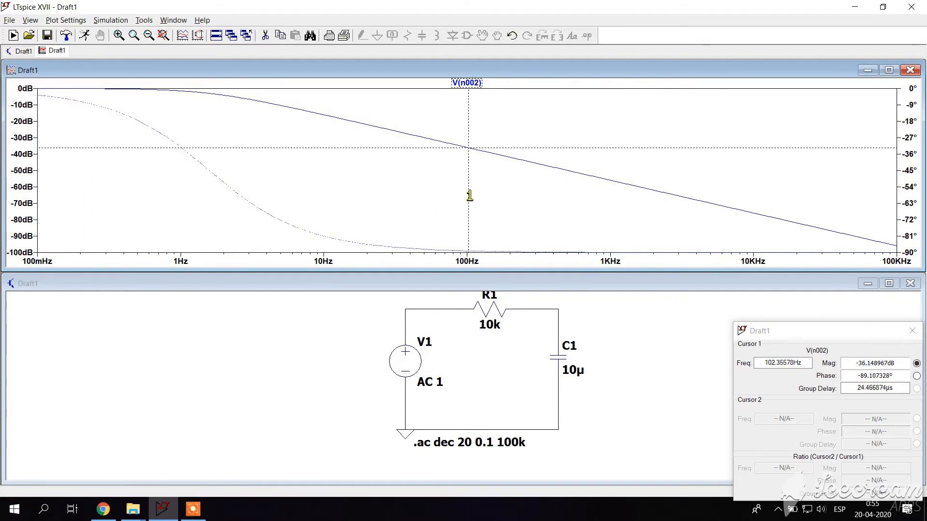
pyautogui.moveTo(470, 196); pyautogui.dragTo(467, 195)
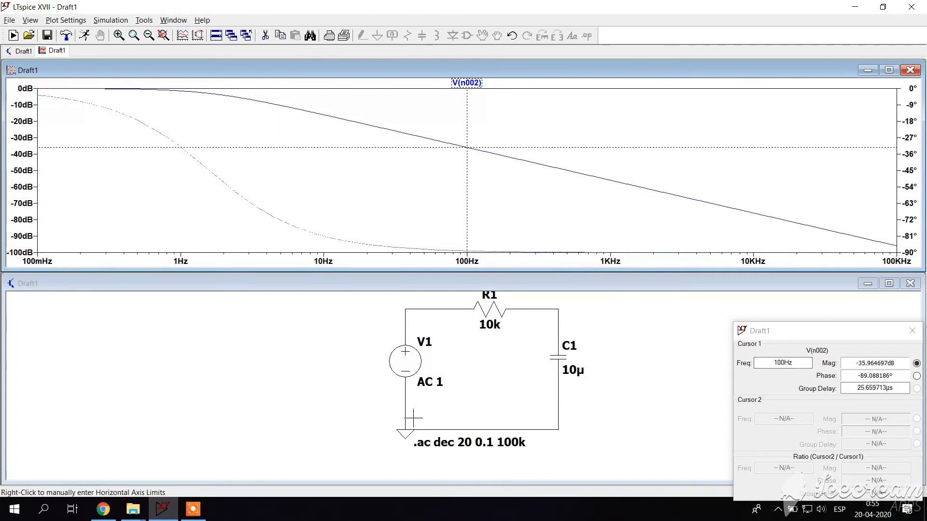
pyautogui.click(912, 331)
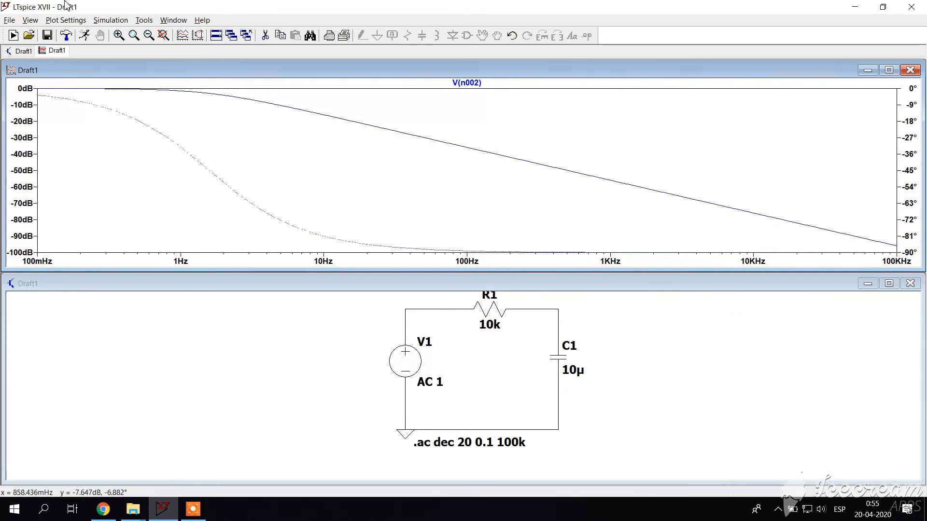
# Delete the .ac dec 20 0.1 100k directive from the schematic.
pyautogui.click(117, 21)
pyautogui.click(123, 23)
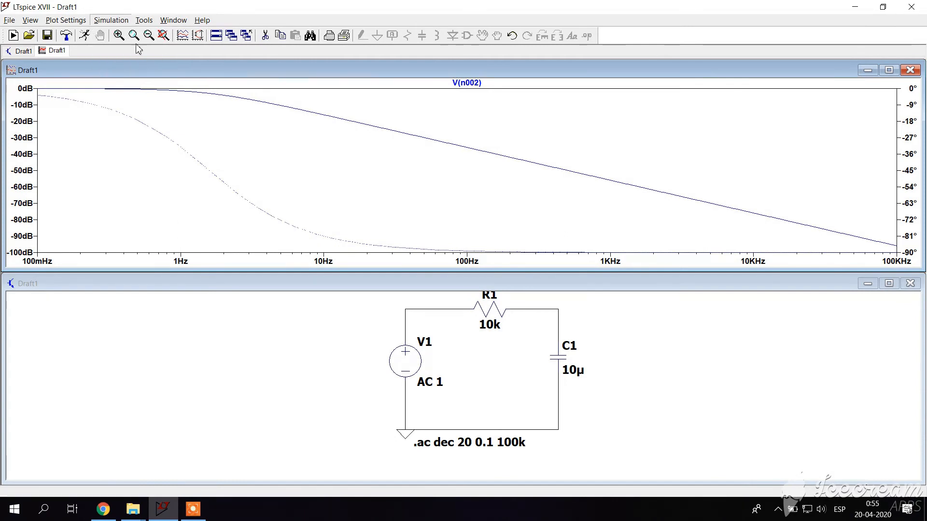
pyautogui.click(603, 385)
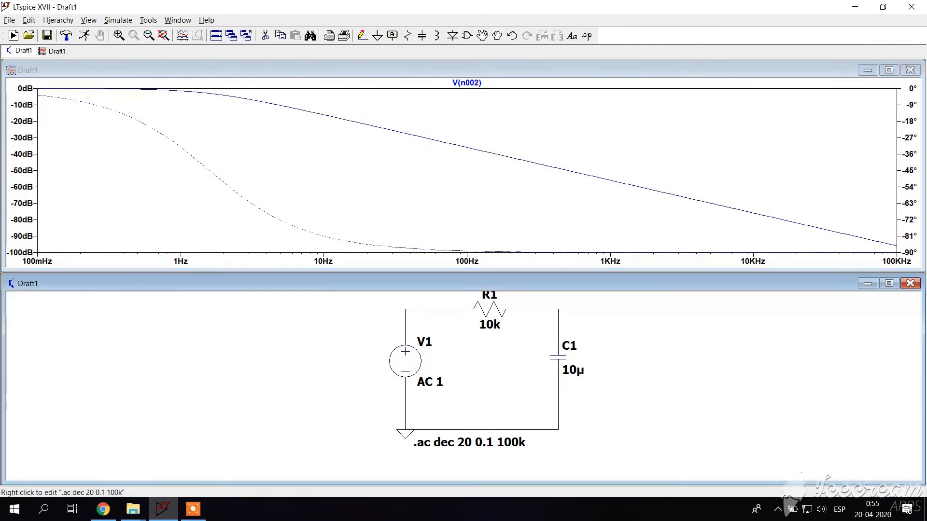
pyautogui.press('Delete')
pyautogui.click(474, 442)
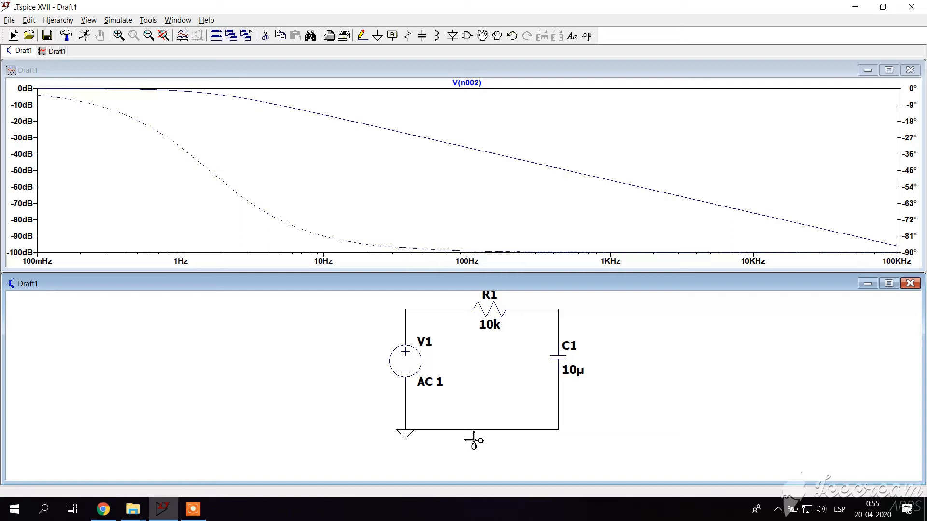
# Create a transient analysis with a stop time of 0.1 and place its directive beside the ground symbol.
pyautogui.click(118, 19)
pyautogui.click(163, 121)
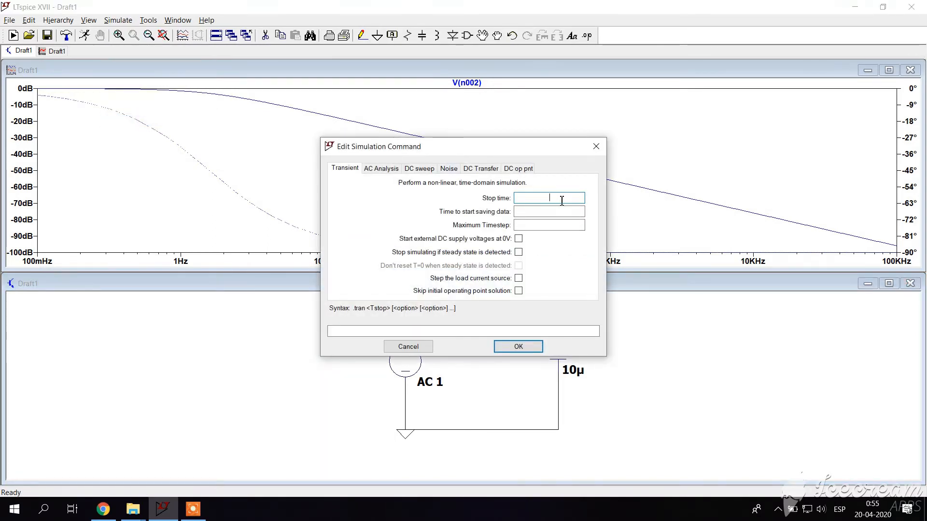
pyautogui.write('0.1')
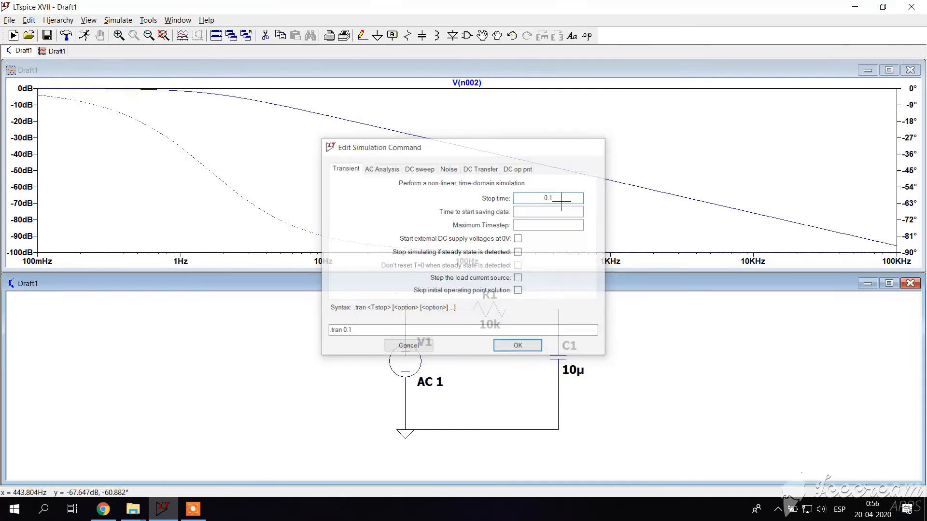
pyautogui.press('Return')
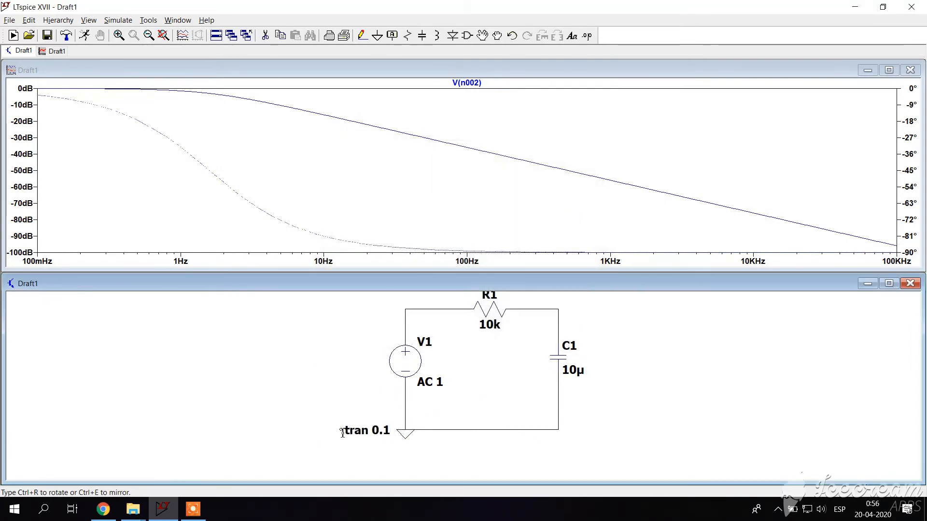
pyautogui.click(340, 430)
pyautogui.rightClick(428, 382)
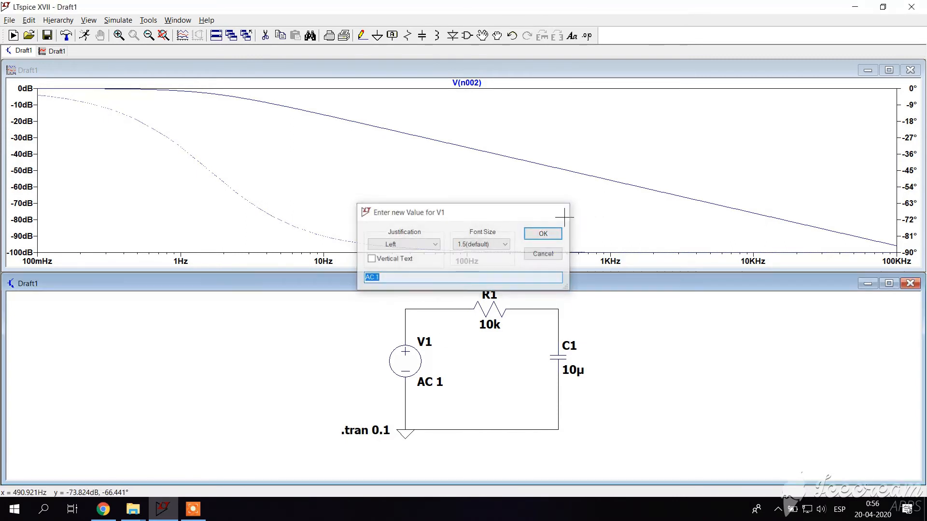
pyautogui.click(543, 233)
pyautogui.press('Delete')
pyautogui.click(424, 376)
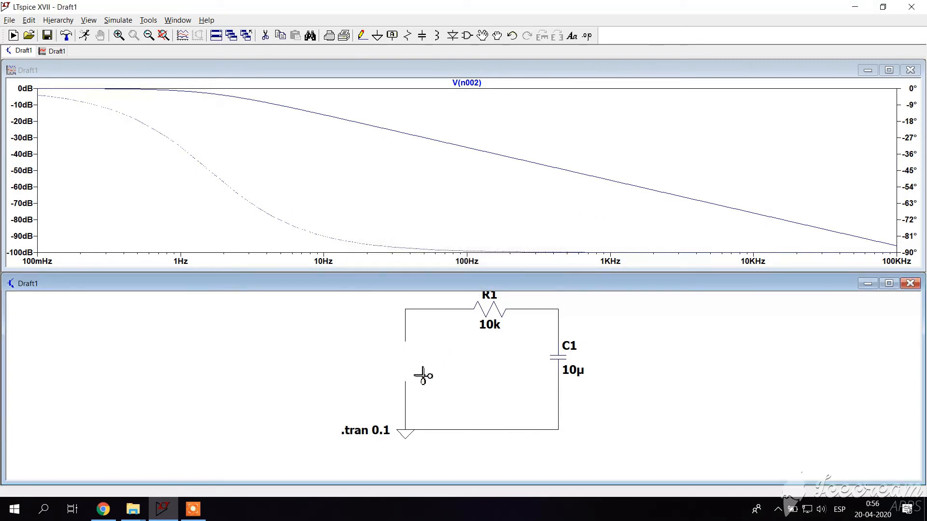
pyautogui.click(511, 35)
# Give V1 a SINE function with 0 V offset, an amplitude of 2 V and a frequency of 100 Hz.
pyautogui.rightClick(419, 351)
pyautogui.click(308, 168)
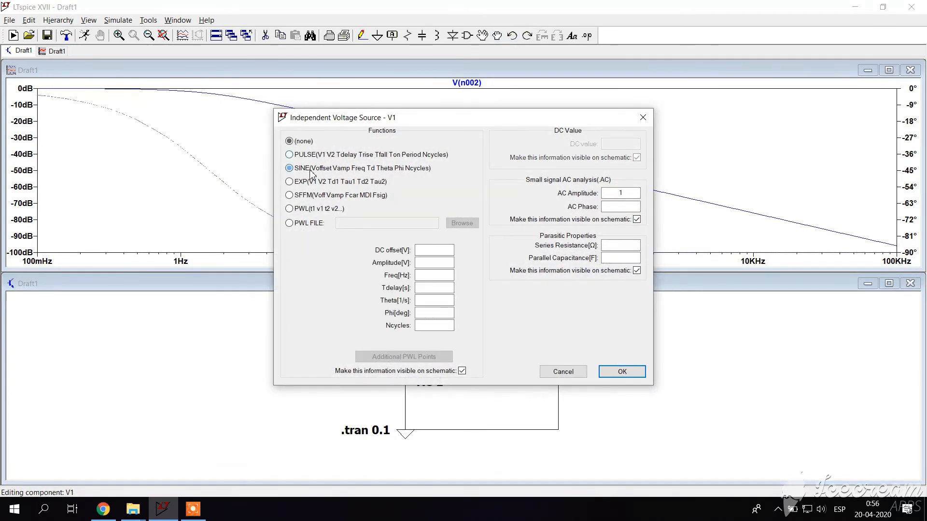
pyautogui.click(432, 264)
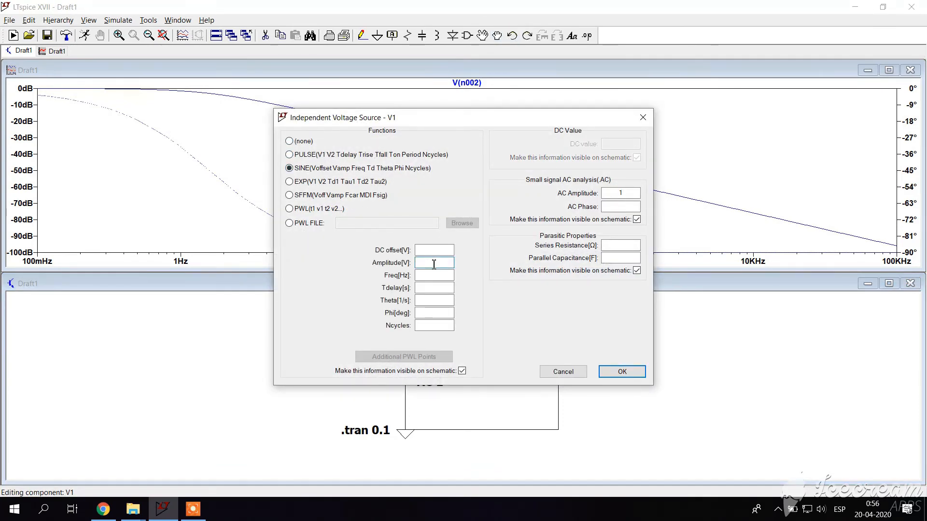
pyautogui.click(431, 275)
pyautogui.click(624, 372)
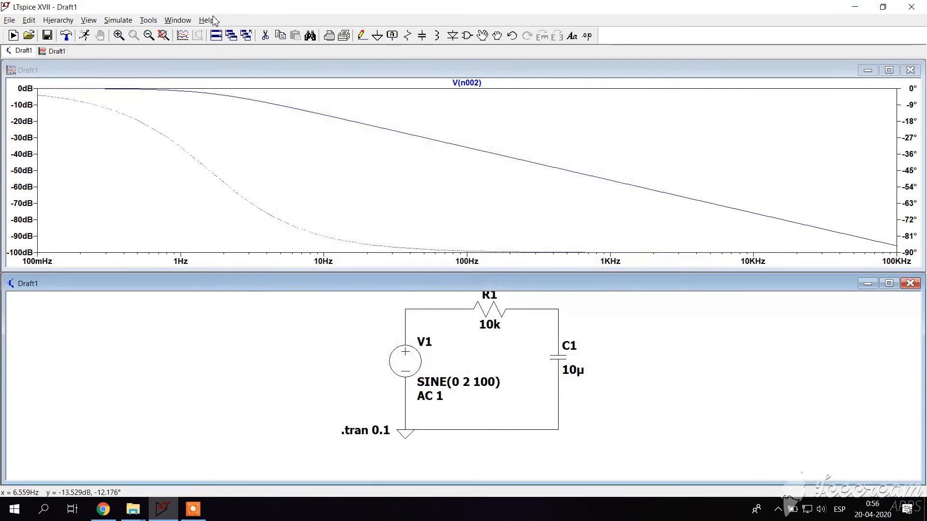
# Run the transient simulation and plot the source voltage V(n001) together with V(n002).
pyautogui.click(85, 36)
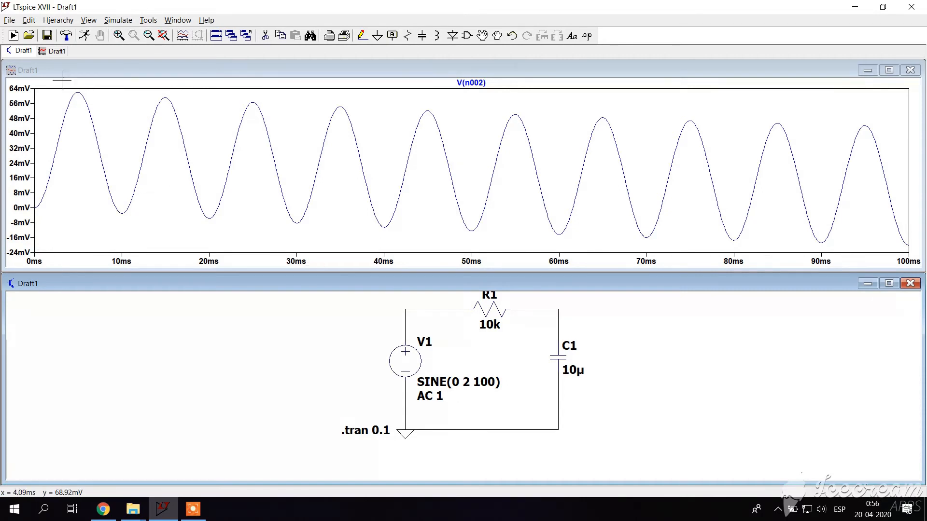
pyautogui.click(410, 318)
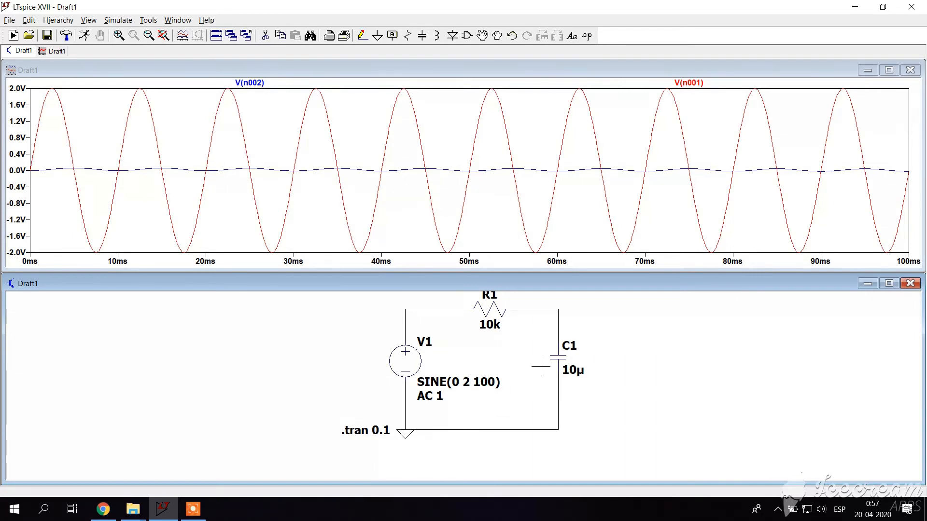
# Set V1's sine frequency to 5 Hz and rerun the transient simulation.
pyautogui.rightClick(414, 360)
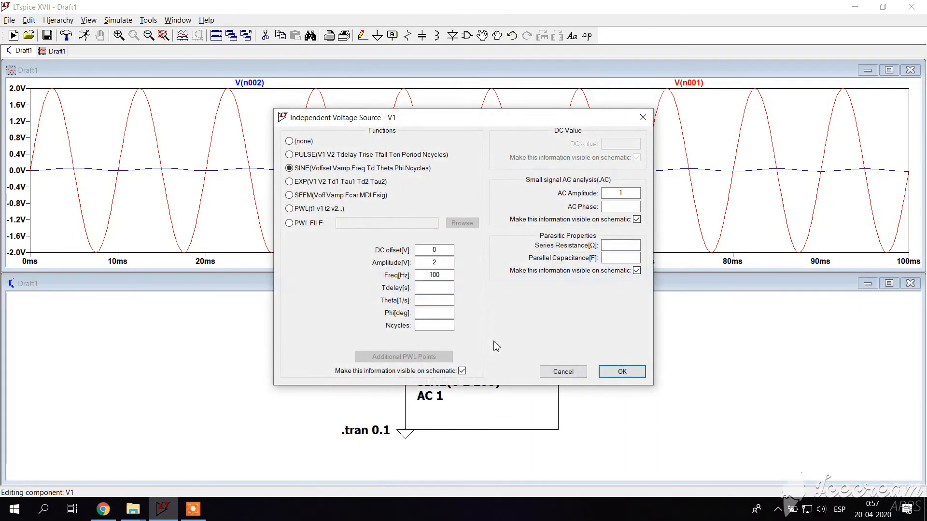
pyautogui.doubleClick(437, 275)
pyautogui.write('5')
pyautogui.press('Return')
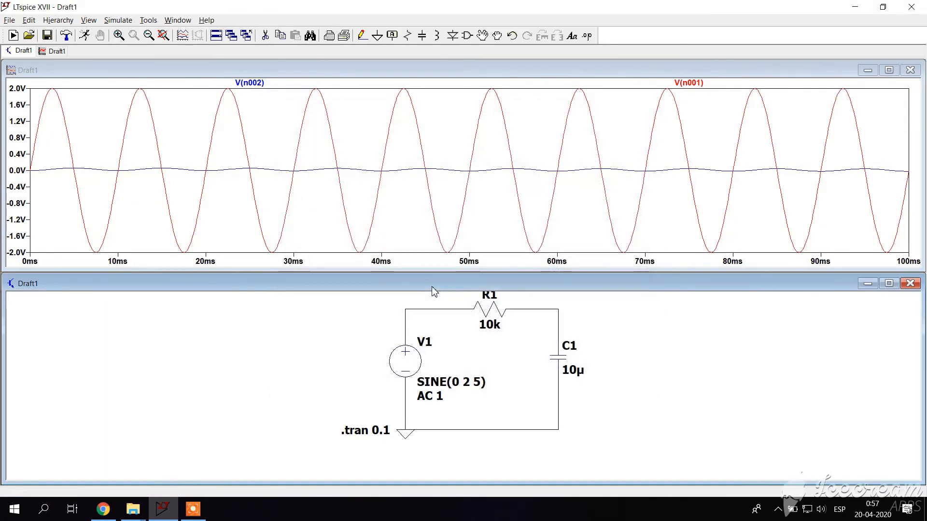
pyautogui.click(84, 36)
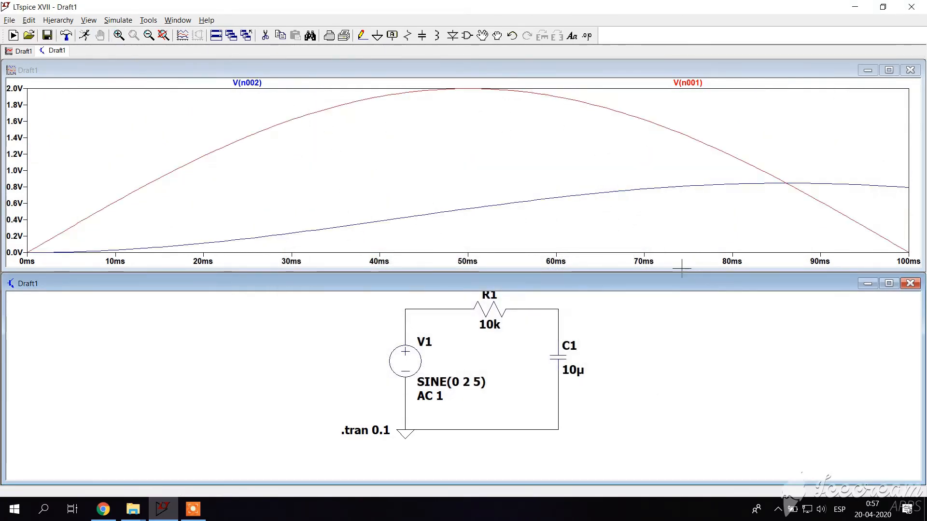
# Extend the transient analysis stop time to 0.5 and rerun the simulation.
pyautogui.click(118, 20)
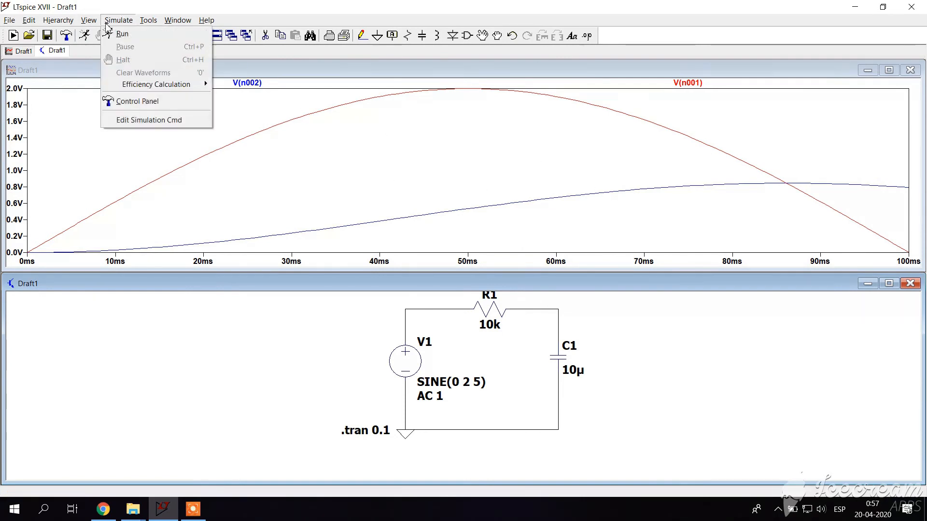
pyautogui.click(177, 121)
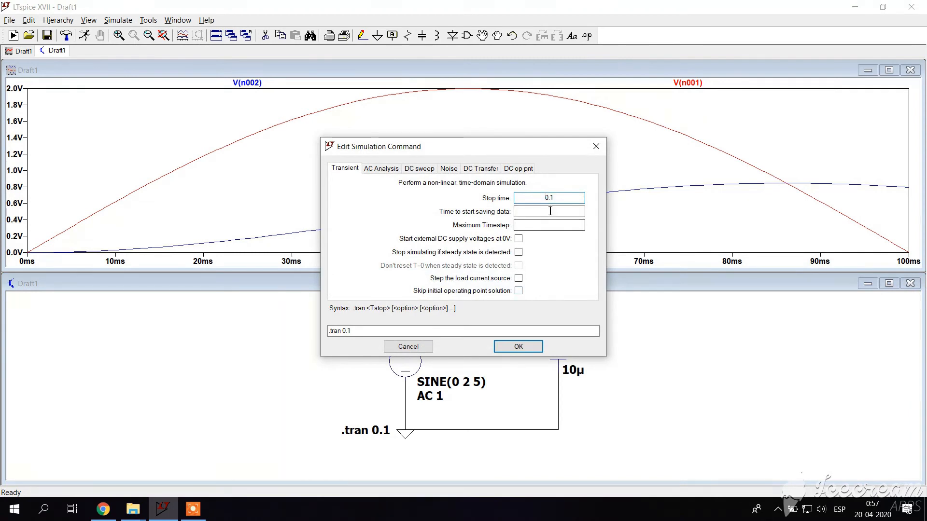
pyautogui.doubleClick(537, 197)
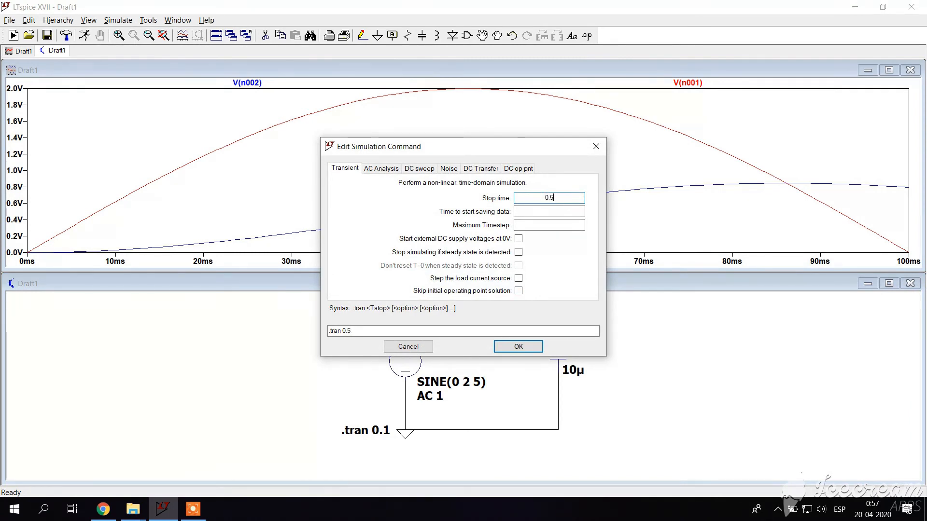
pyautogui.press('Return')
pyautogui.click(84, 36)
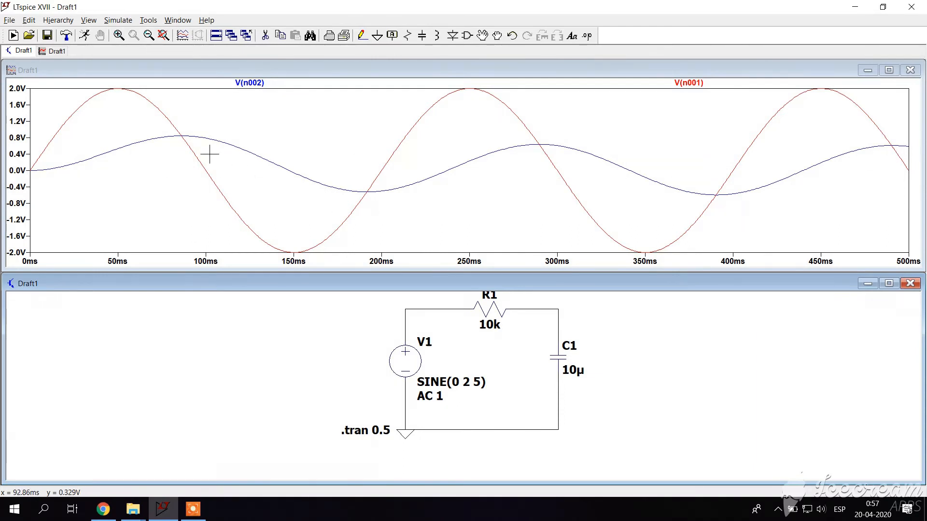
# Set V1's sine frequency to 0.1 Hz and simulate the circuit again.
pyautogui.rightClick(416, 359)
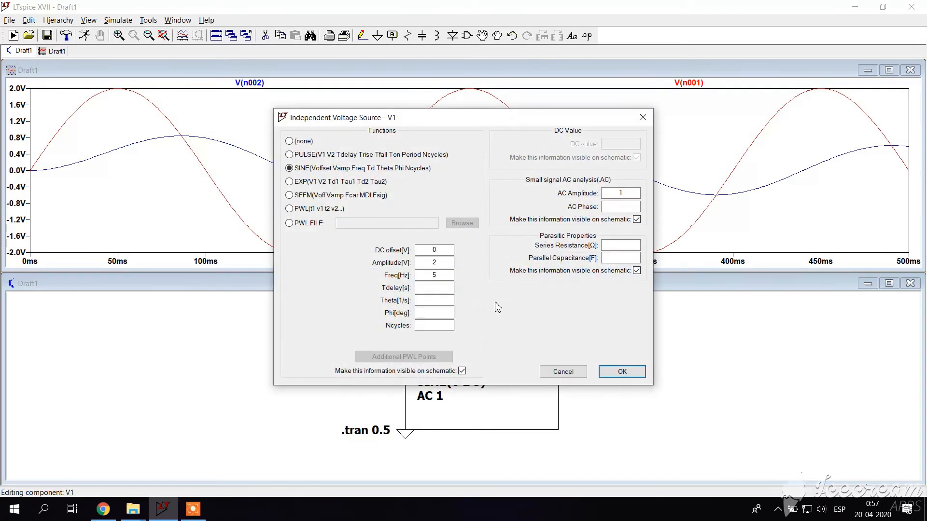
pyautogui.moveTo(443, 274); pyautogui.dragTo(413, 279)
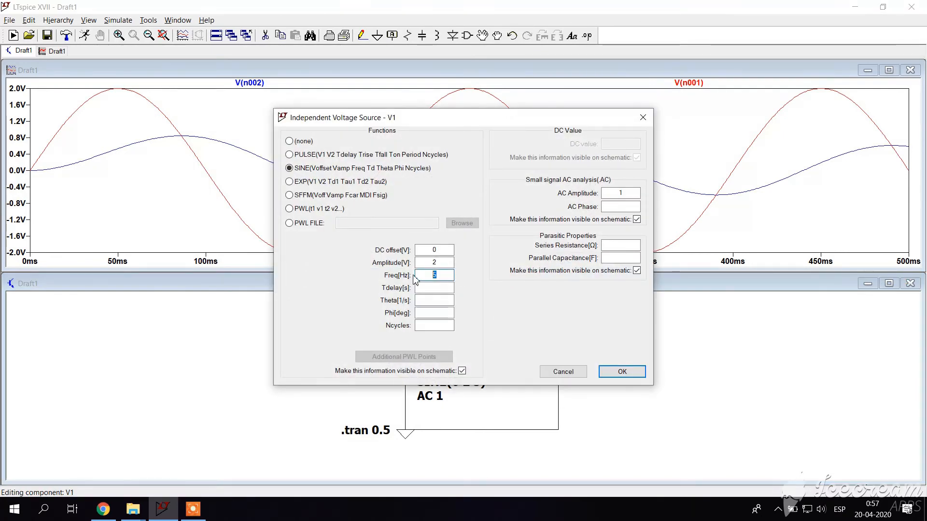
pyautogui.write('0.1')
pyautogui.press('Return')
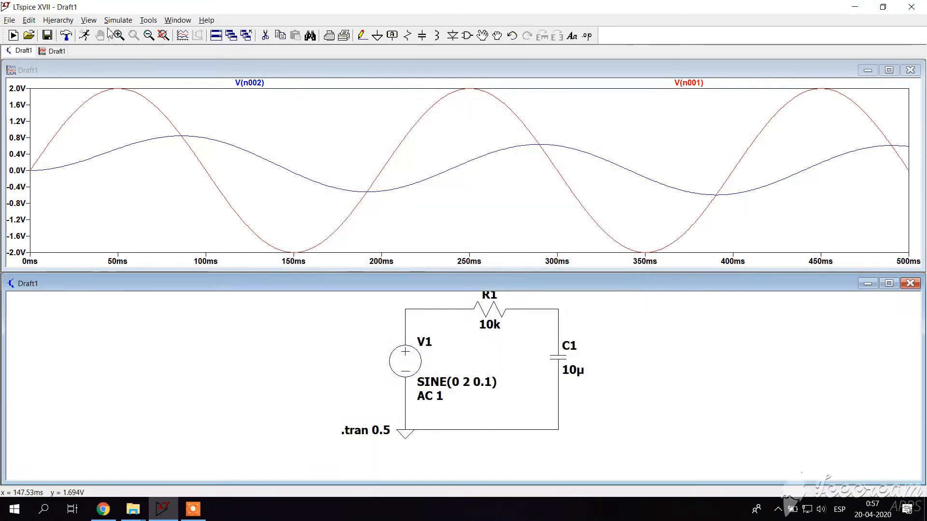
pyautogui.click(84, 35)
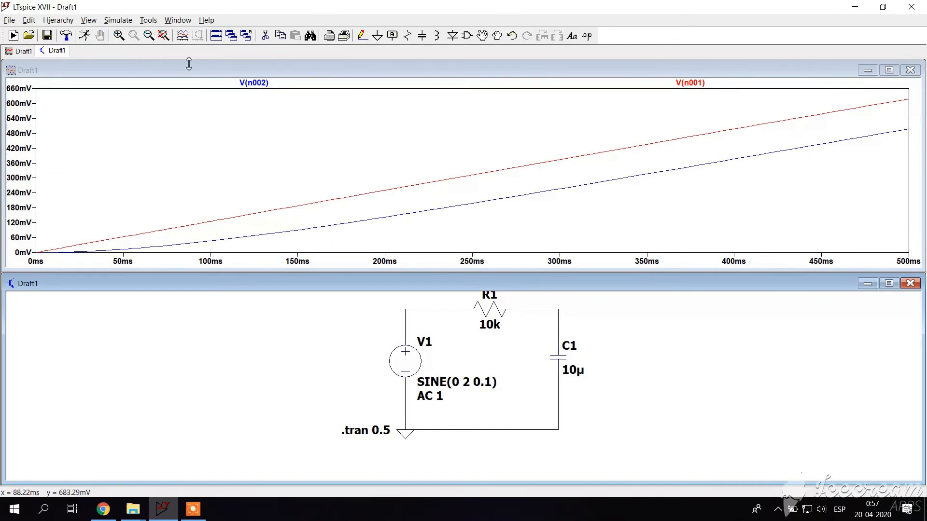
# Rerun the transient analysis with a stop time of 5 and replot V(n002) and V(n001).
pyautogui.click(118, 20)
pyautogui.click(140, 118)
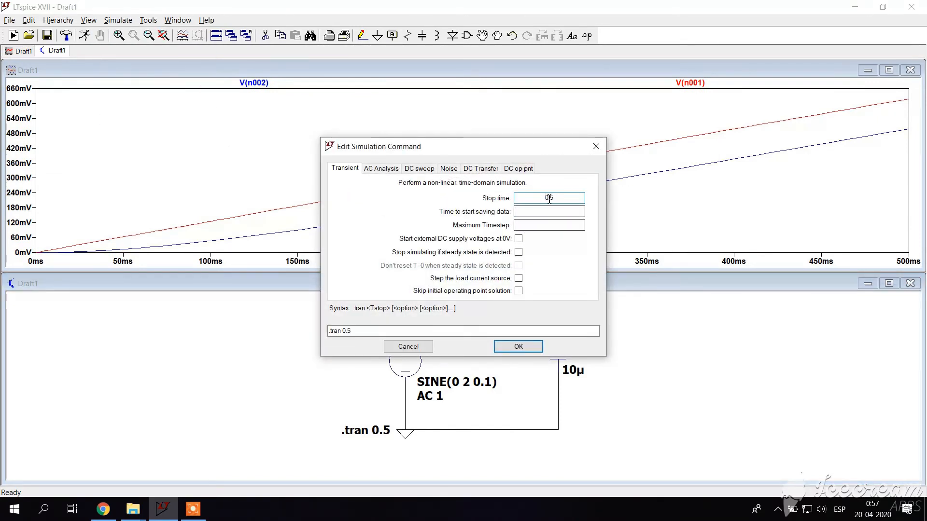
pyautogui.write('5')
pyautogui.press('Return')
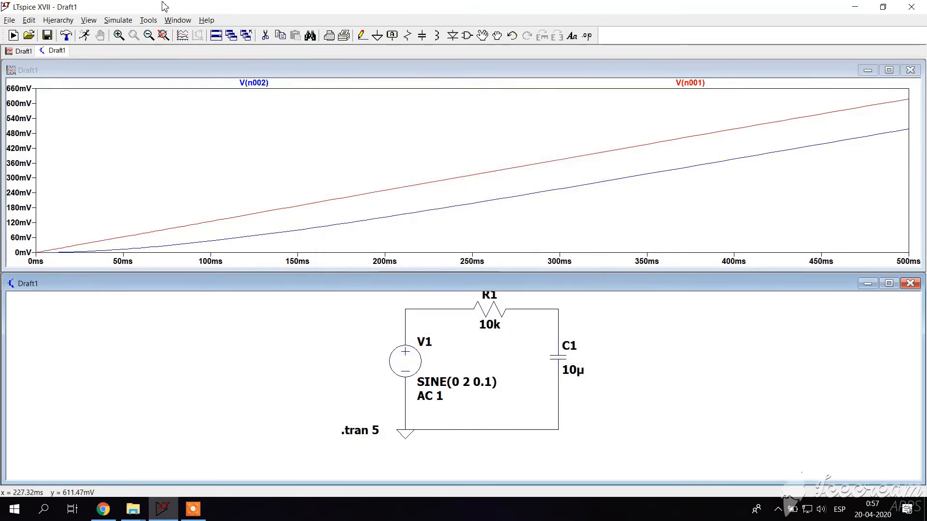
pyautogui.click(84, 35)
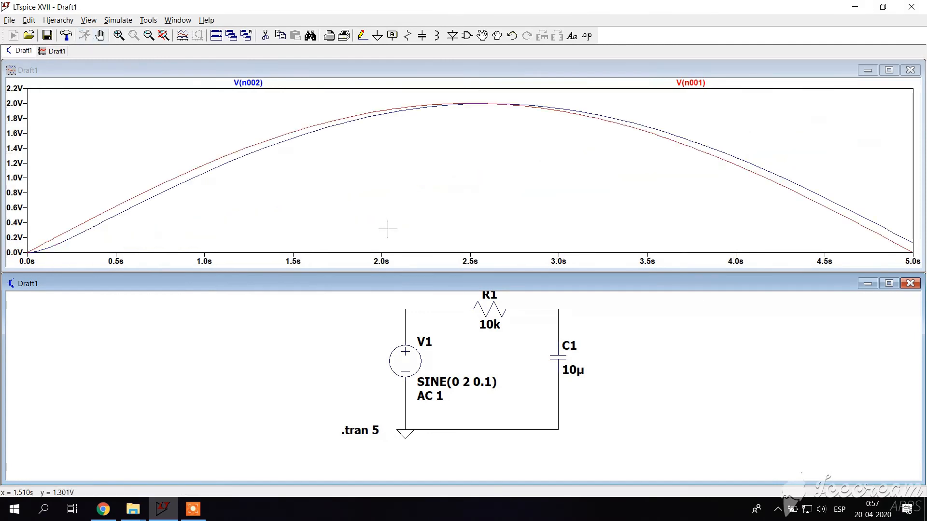
pyautogui.click(558, 313)
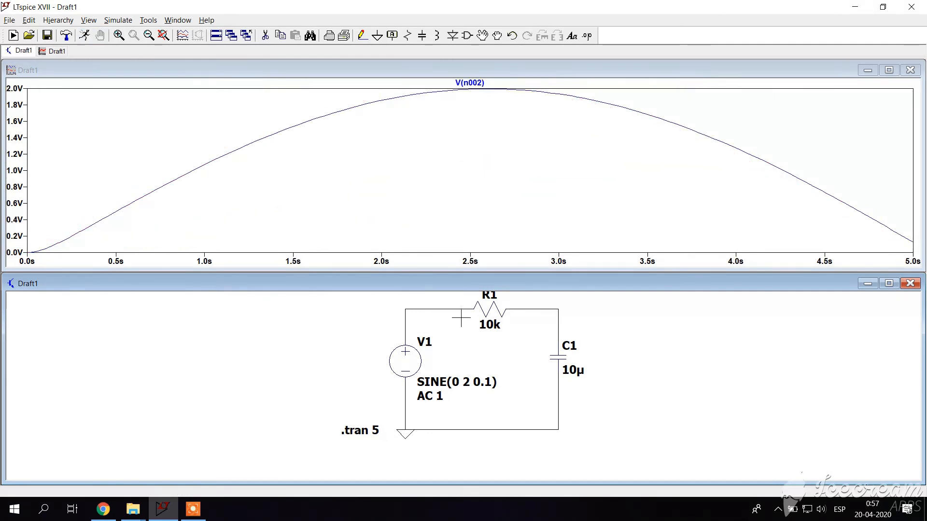
pyautogui.click(406, 311)
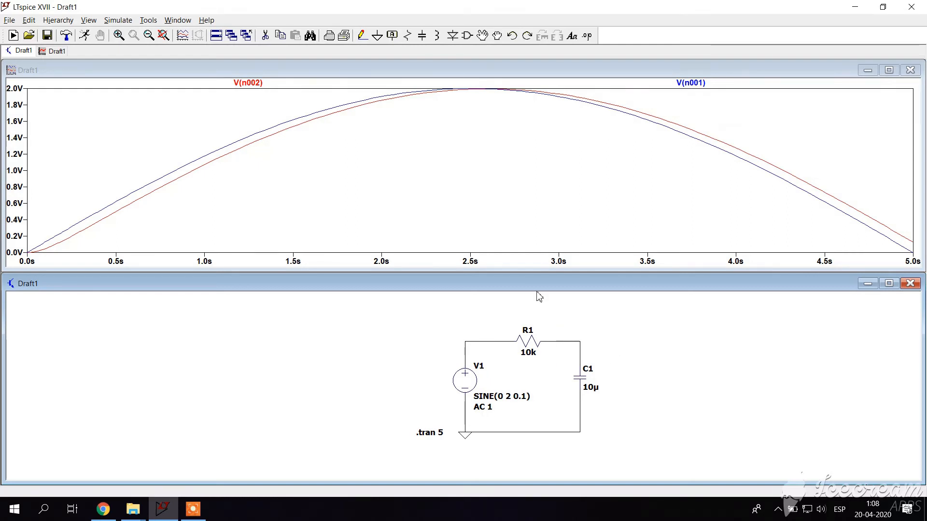
# Insert an inductor in the upper wire between R1 and C1.
pyautogui.click(436, 41)
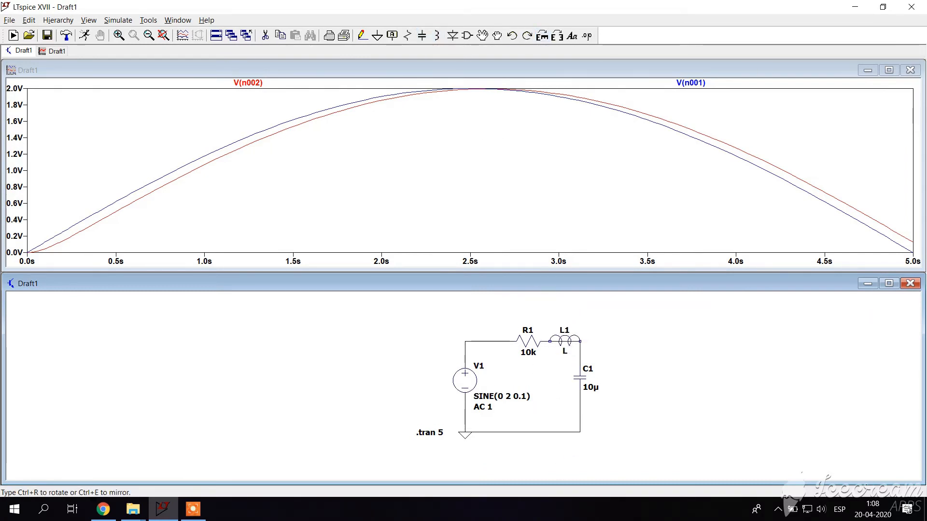
pyautogui.click(565, 341)
pyautogui.press('Escape')
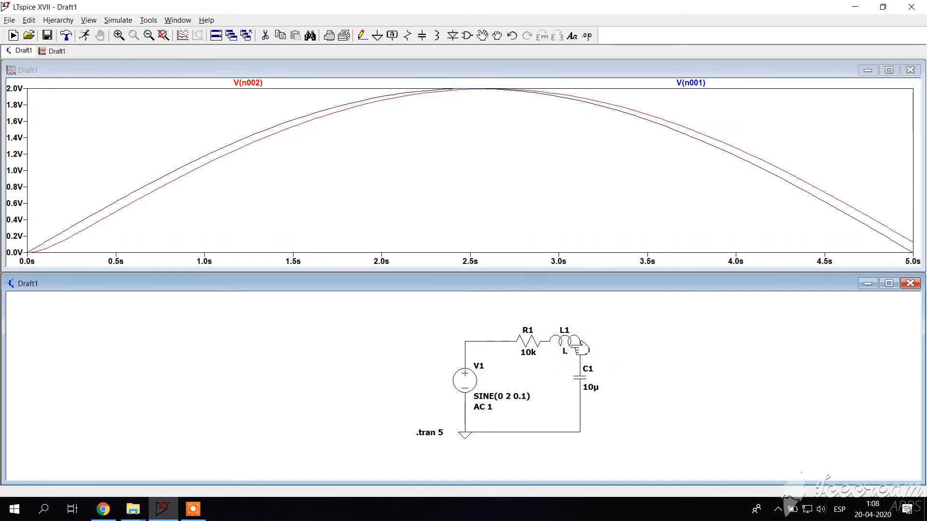
# Set resistor R1 to 100 ohms and inductor L1 to 100m.
pyautogui.rightClick(531, 347)
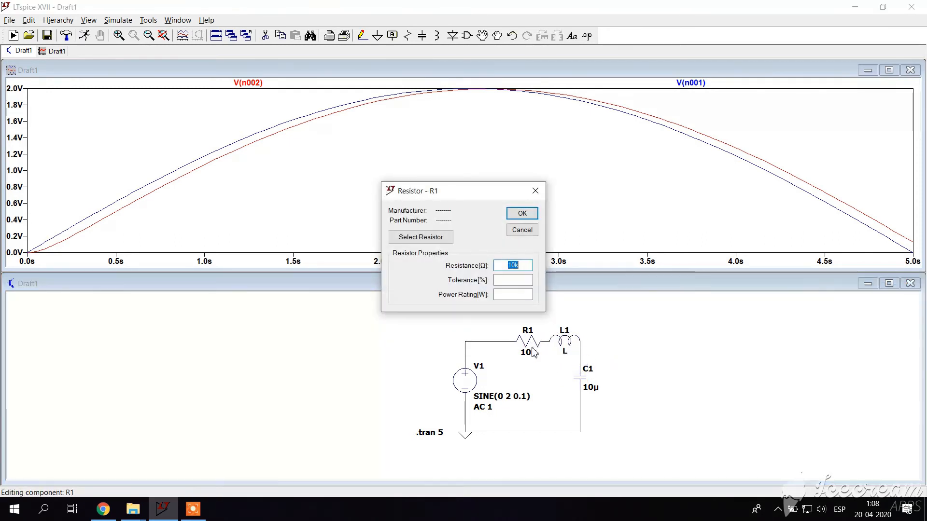
pyautogui.write('10')
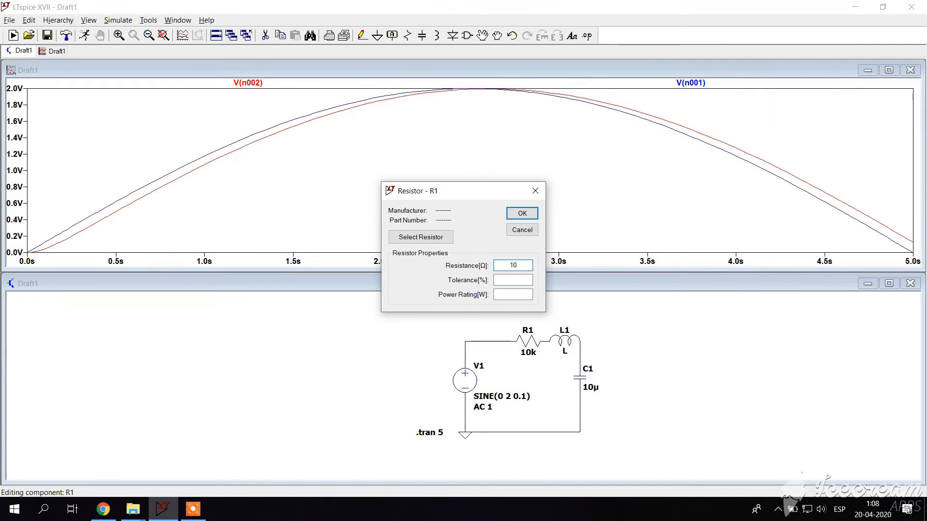
pyautogui.write('0')
pyautogui.press('Return')
pyautogui.rightClick(565, 343)
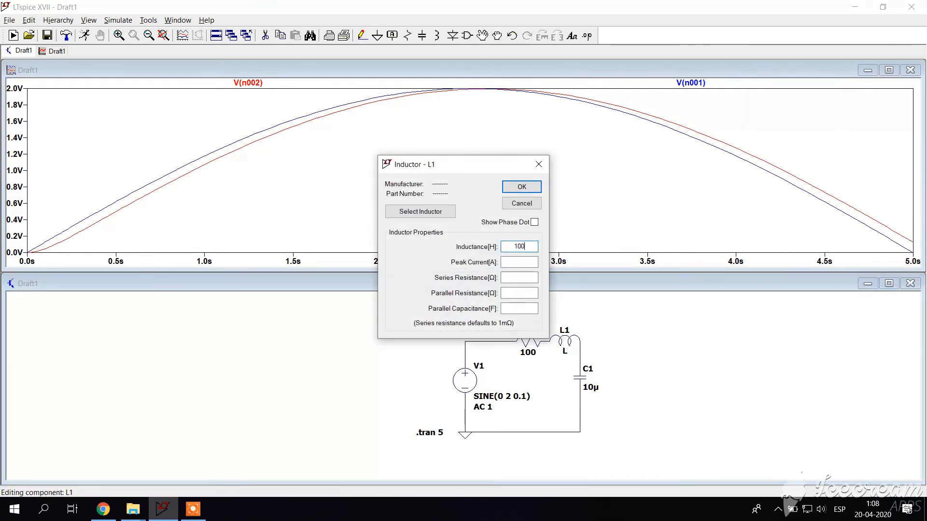
pyautogui.write('100m')
pyautogui.press('Return')
# Set the capacitance of C1 to 10n.
pyautogui.rightClick(579, 379)
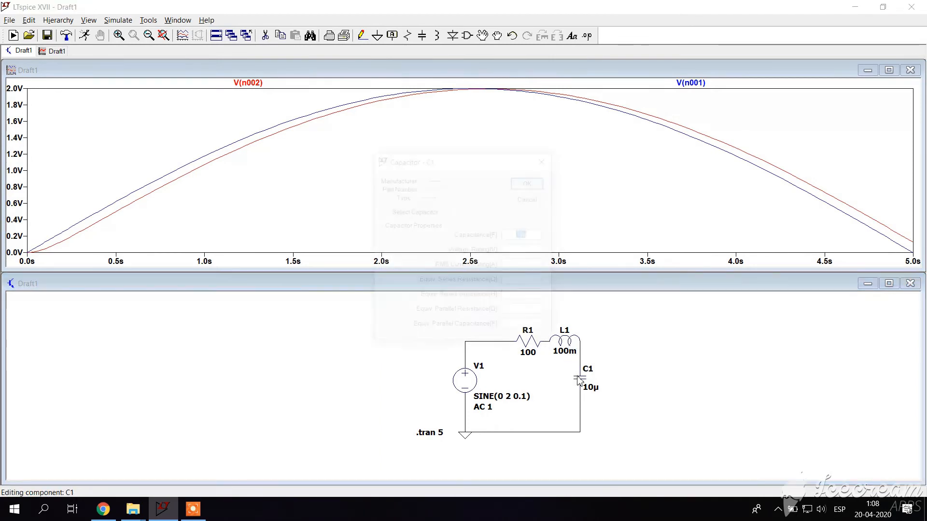
pyautogui.write('10')
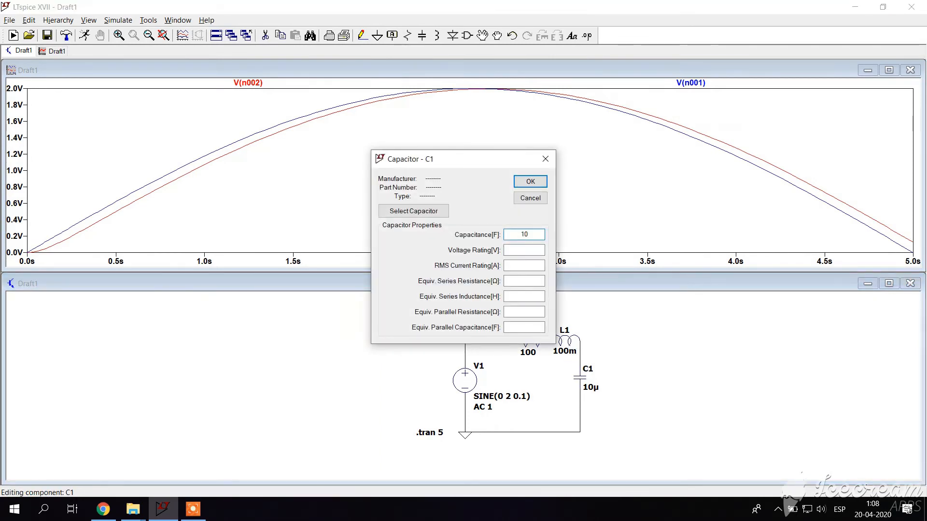
pyautogui.write('n')
pyautogui.press('Return')
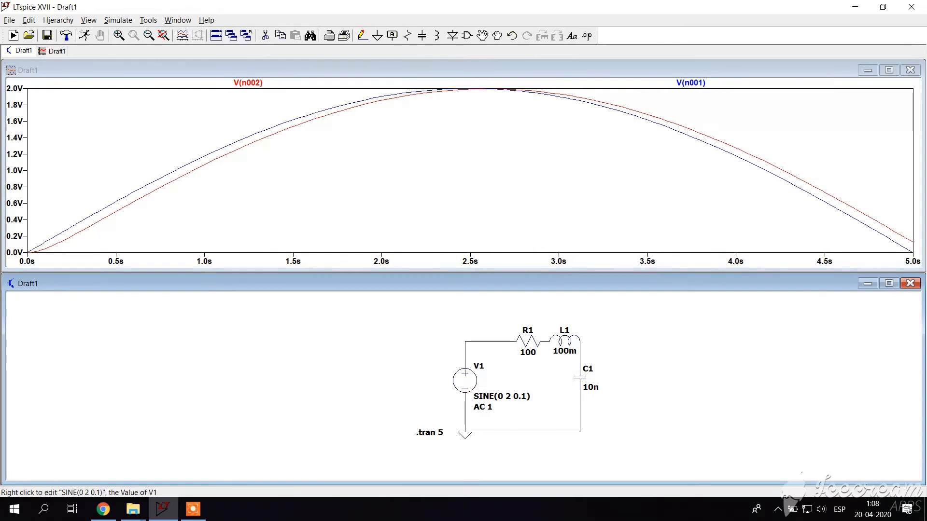
# Configure the simulation as an AC analysis with a decade sweep and 20 points per decade.
pyautogui.click(118, 19)
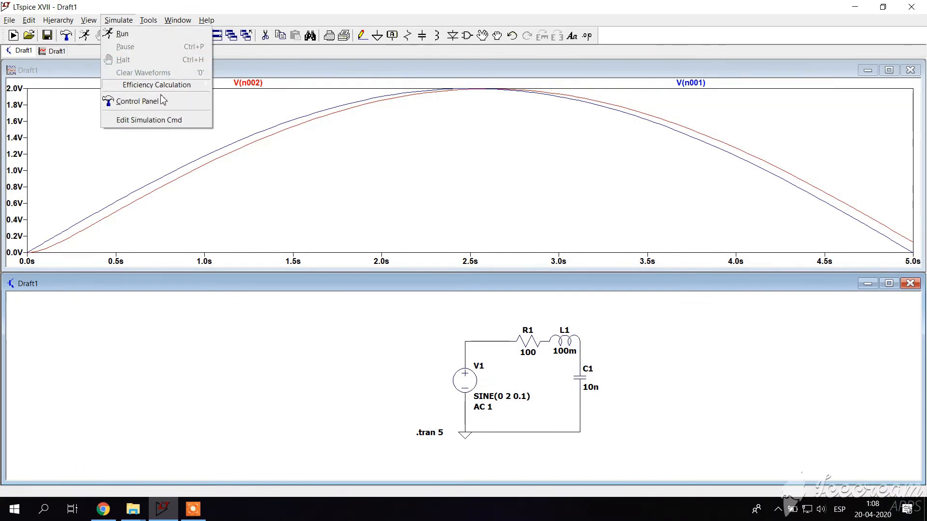
pyautogui.click(154, 121)
pyautogui.click(394, 169)
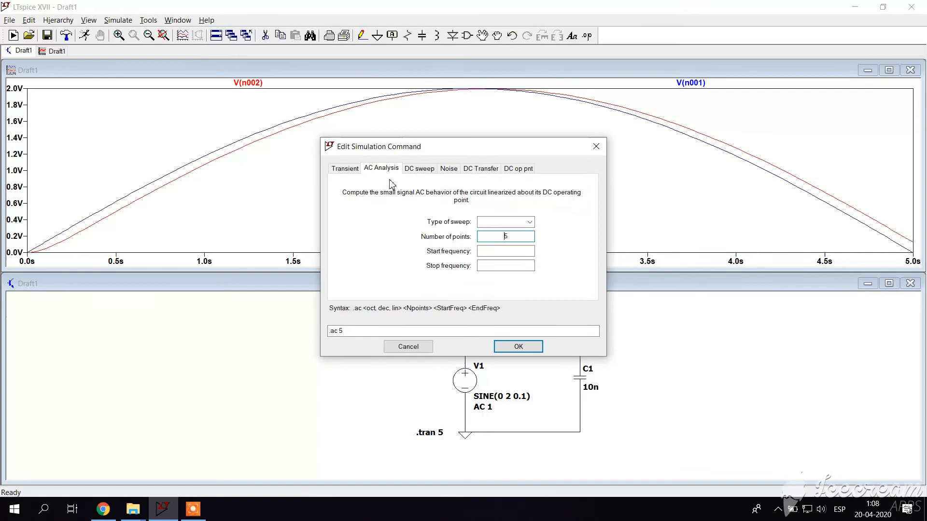
pyautogui.click(512, 222)
pyautogui.click(506, 241)
pyautogui.doubleClick(514, 236)
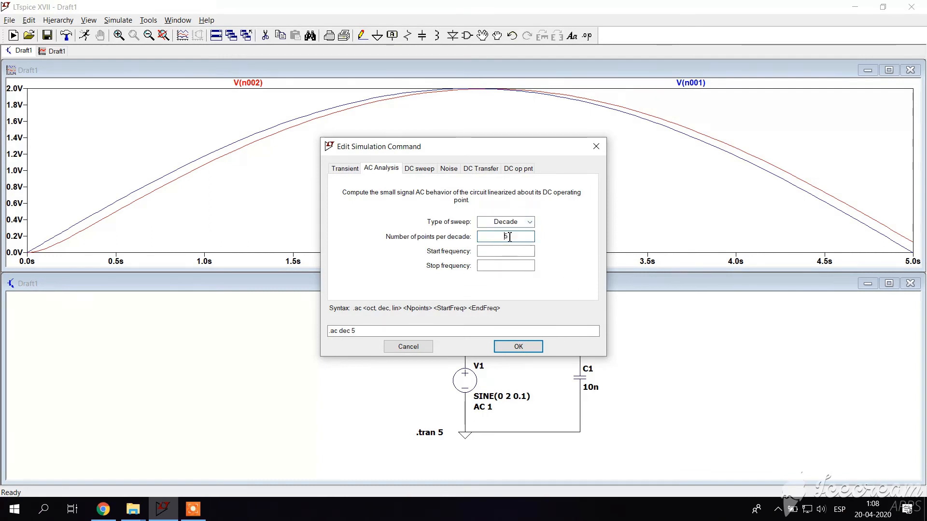
pyautogui.write('20')
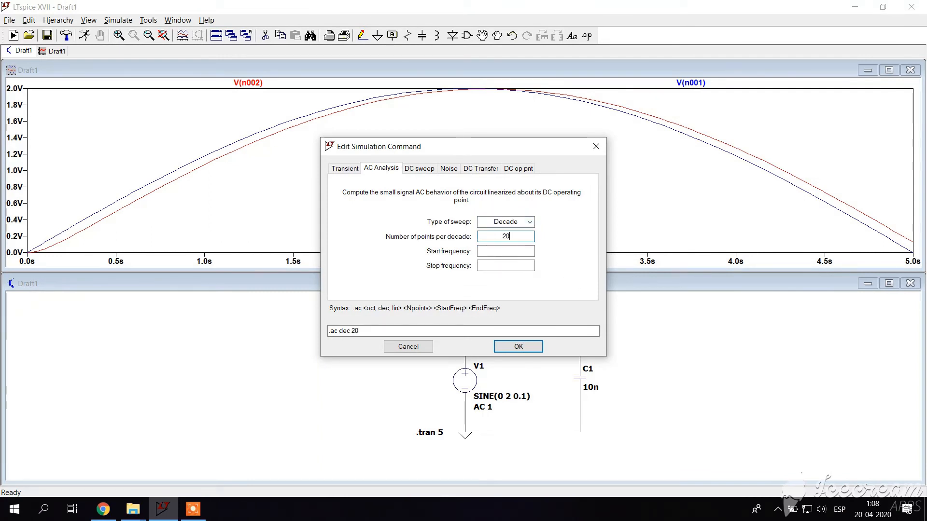
# Sweep the AC analysis from 0.1 to 100k and place its directive on the schematic beside V1.
pyautogui.click(482, 252)
pyautogui.write('0.1')
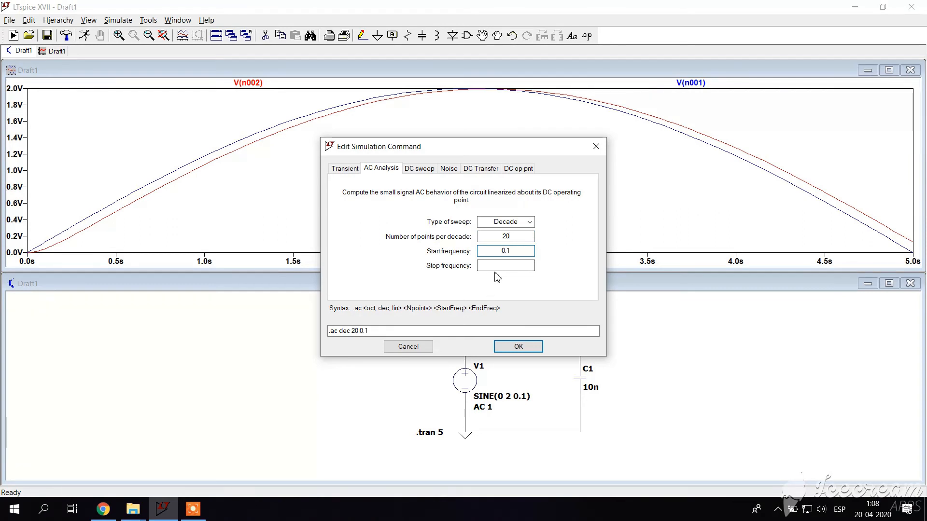
pyautogui.click(483, 265)
pyautogui.write('100')
pyautogui.press('Return')
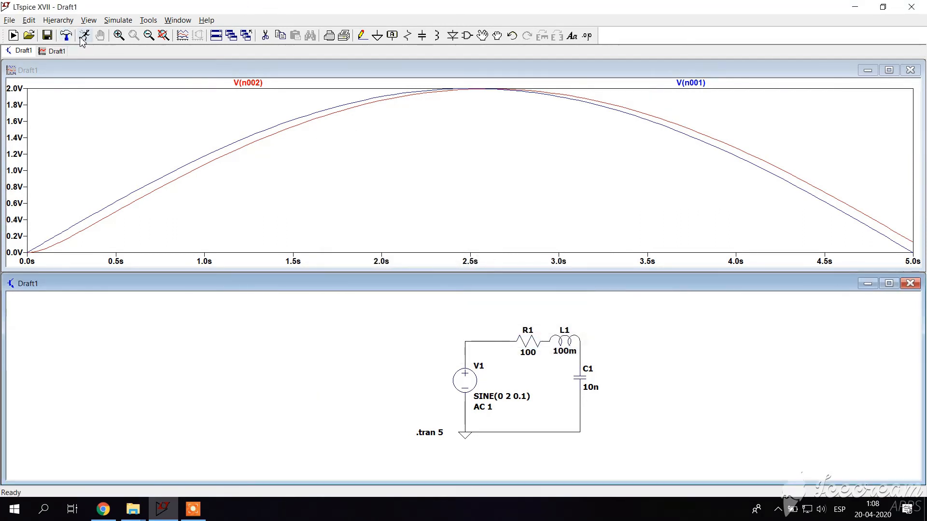
pyautogui.click(321, 357)
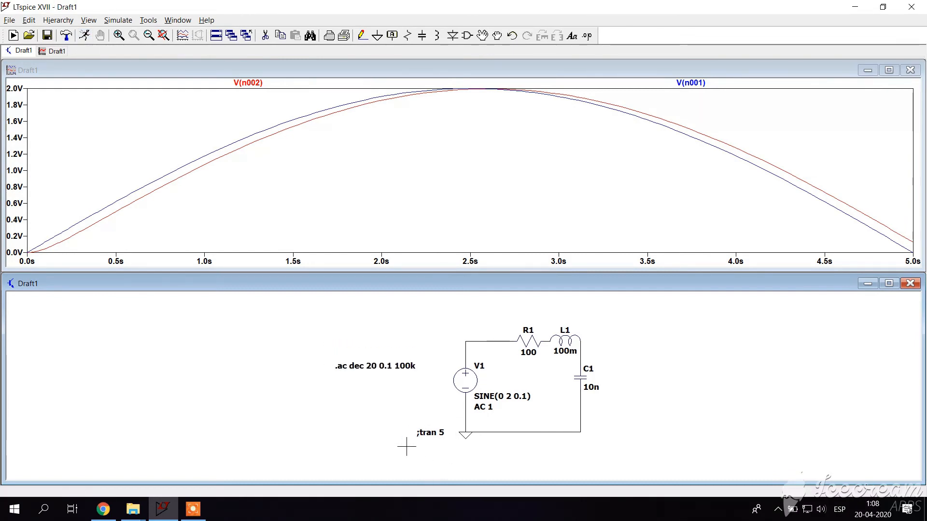
# Run the AC analysis and plot V(n003) at the node between L1 and C1.
pyautogui.click(88, 41)
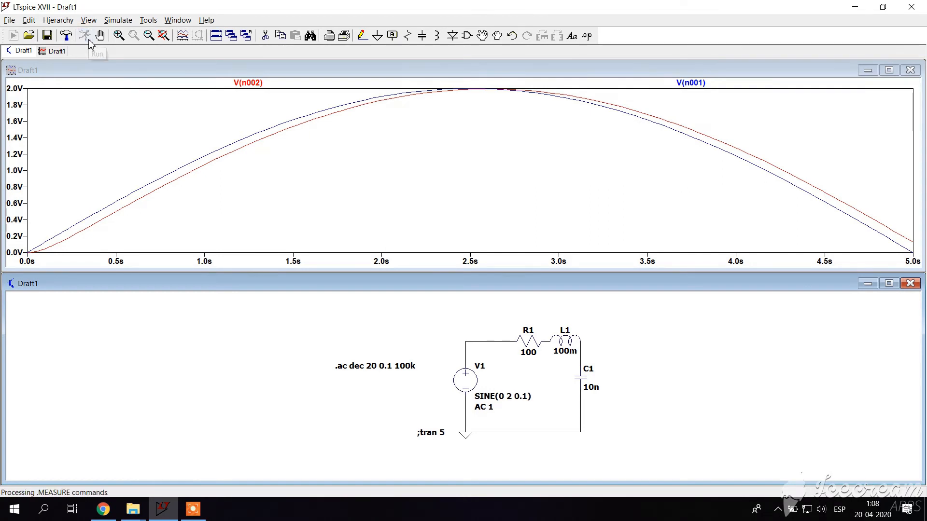
pyautogui.click(582, 354)
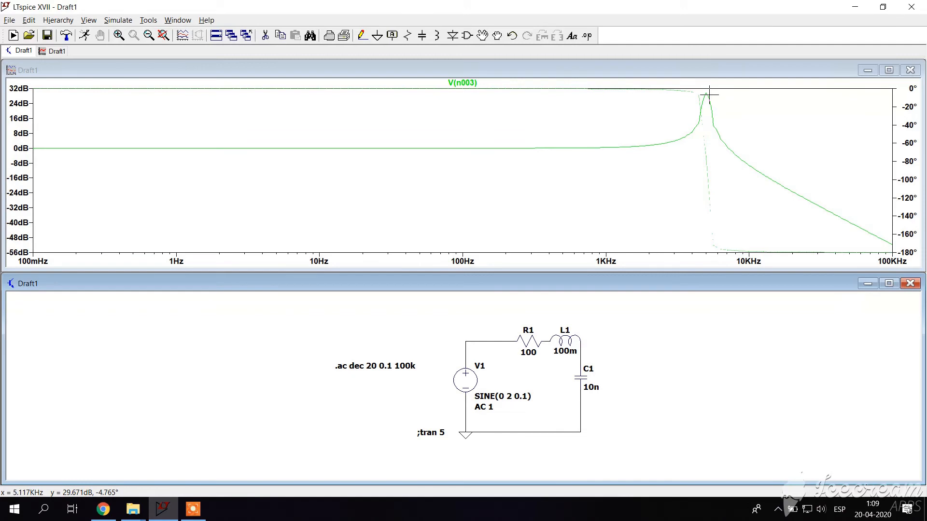
# Attach the 1st cursor to the V(n003) trace and move it to the resonance peak.
pyautogui.rightClick(461, 83)
pyautogui.click(542, 230)
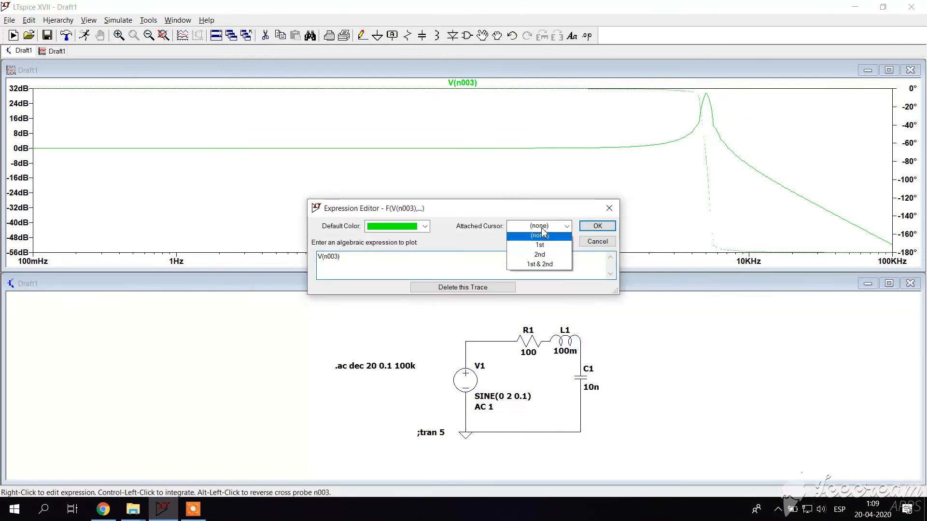
pyautogui.click(539, 244)
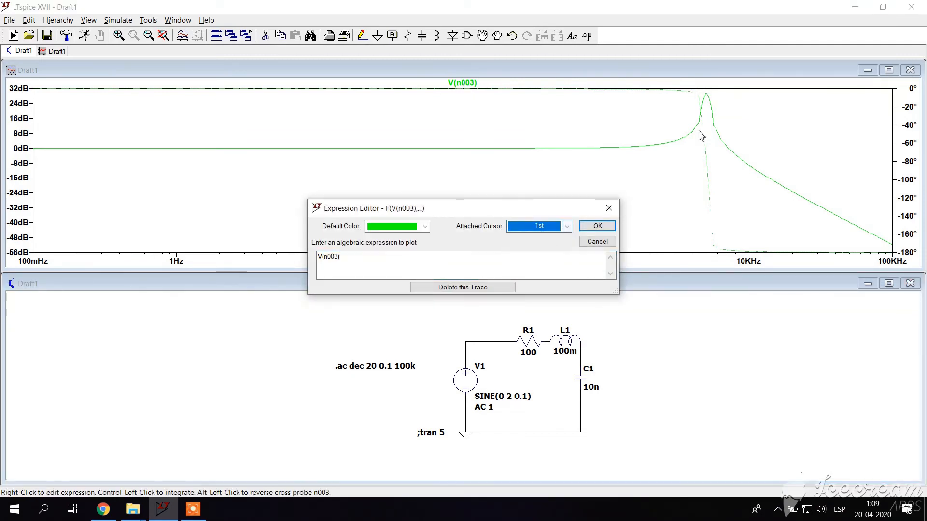
pyautogui.click(597, 226)
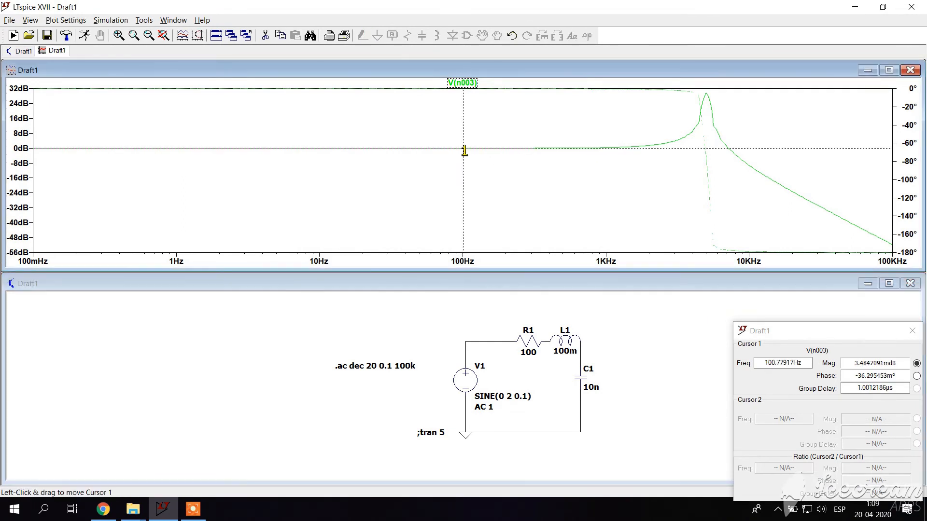
pyautogui.moveTo(464, 150)
pyautogui.mouseDown()
pyautogui.moveTo(670, 118)
pyautogui.moveTo(706, 93)
pyautogui.mouseUp()
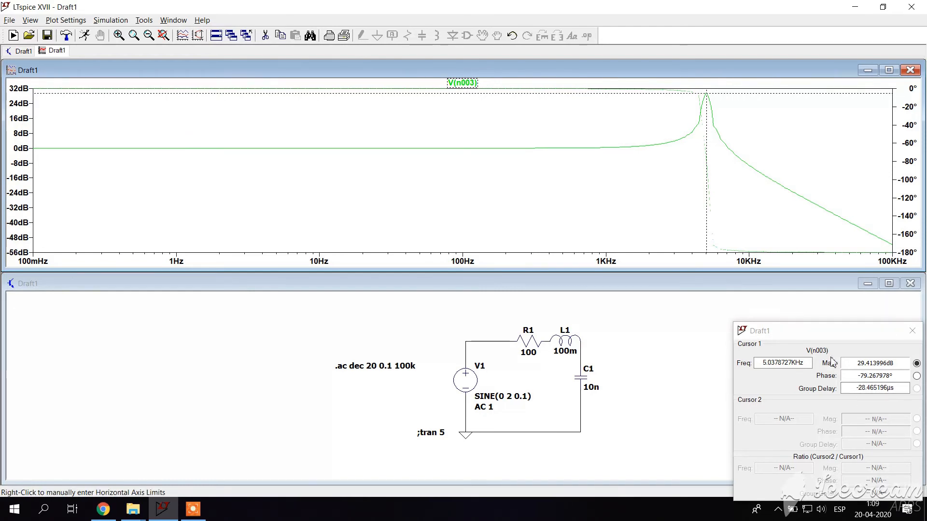
# Compare V(n003) at about 2 kHz and 2.4 kHz with the resonance peak using the cursor, and close the cursor readout.
pyautogui.moveTo(706, 105); pyautogui.dragTo(652, 96)
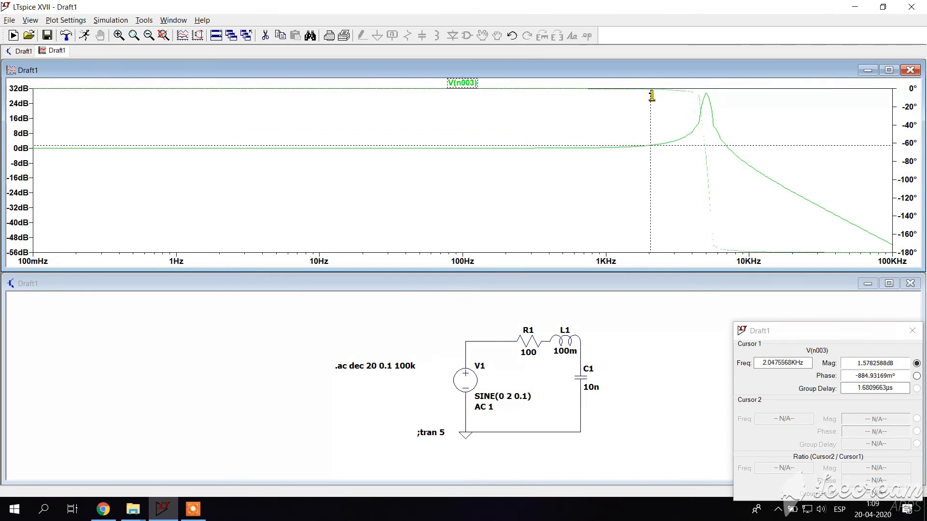
pyautogui.moveTo(651, 96)
pyautogui.mouseDown()
pyautogui.moveTo(674, 100)
pyautogui.moveTo(662, 102)
pyautogui.mouseUp()
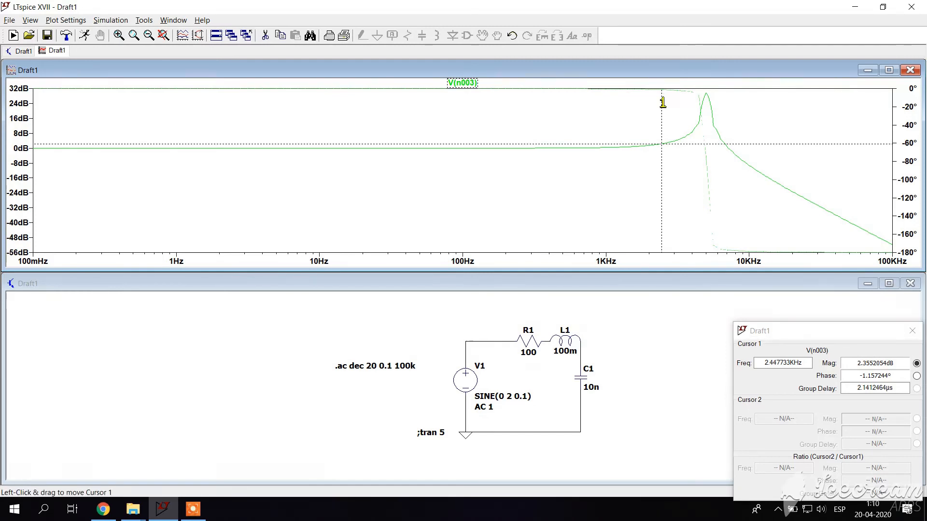
pyautogui.moveTo(663, 103); pyautogui.dragTo(705, 96)
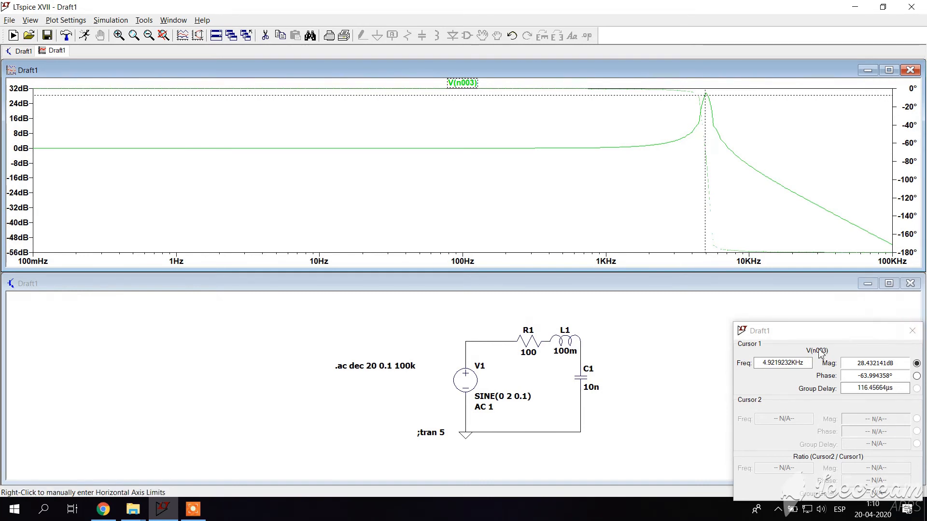
pyautogui.click(912, 331)
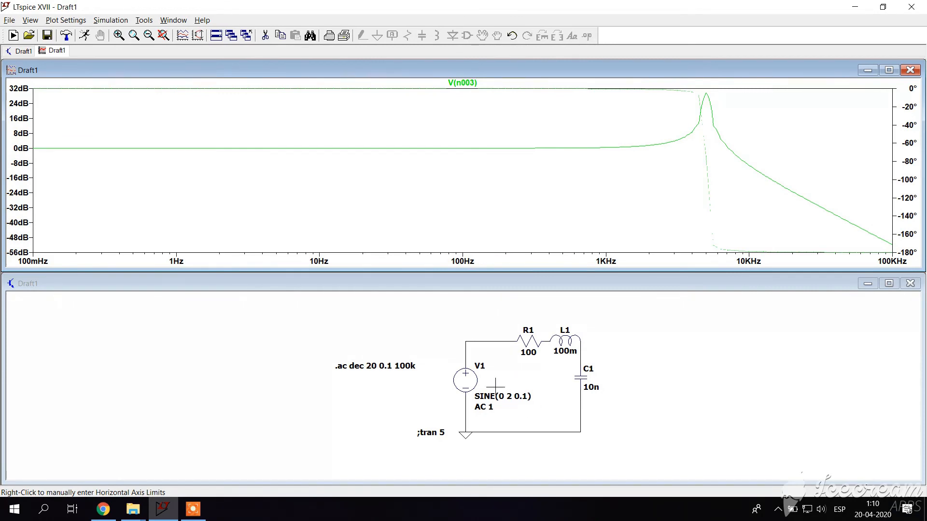
# Set the sine frequency of voltage source V1 to 5k.
pyautogui.rightClick(465, 380)
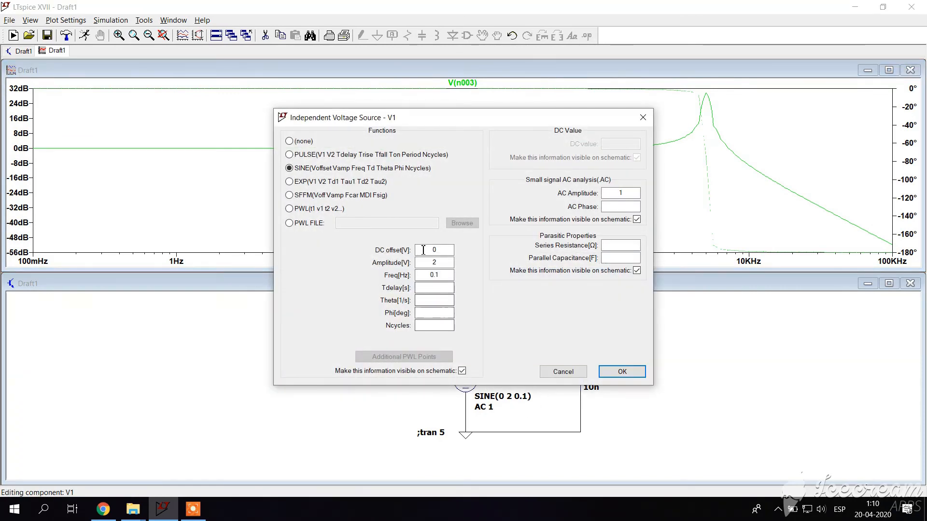
pyautogui.press('Tab')
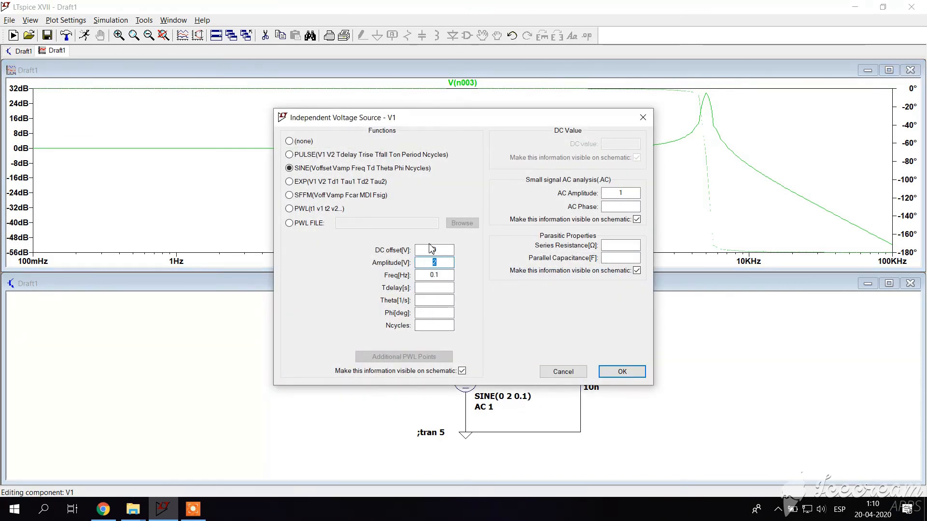
pyautogui.press('Tab')
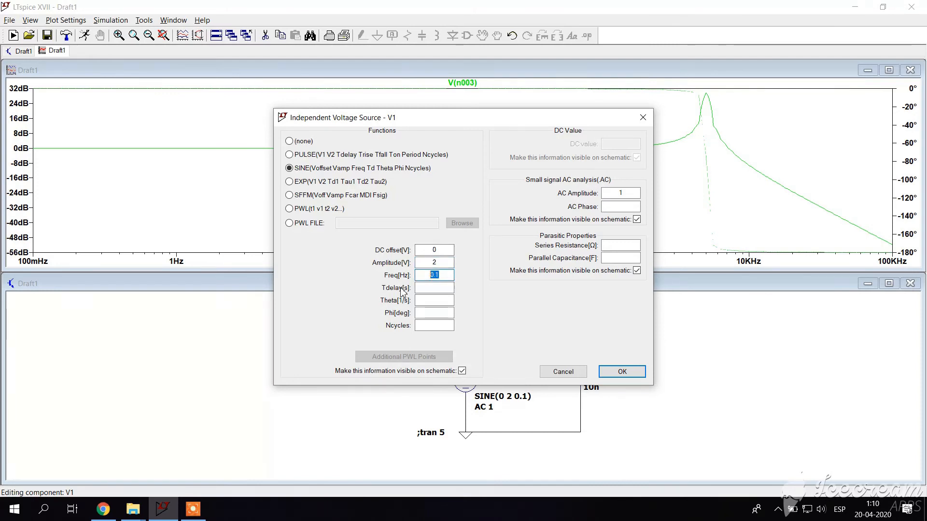
pyautogui.write('5k')
pyautogui.press('Return')
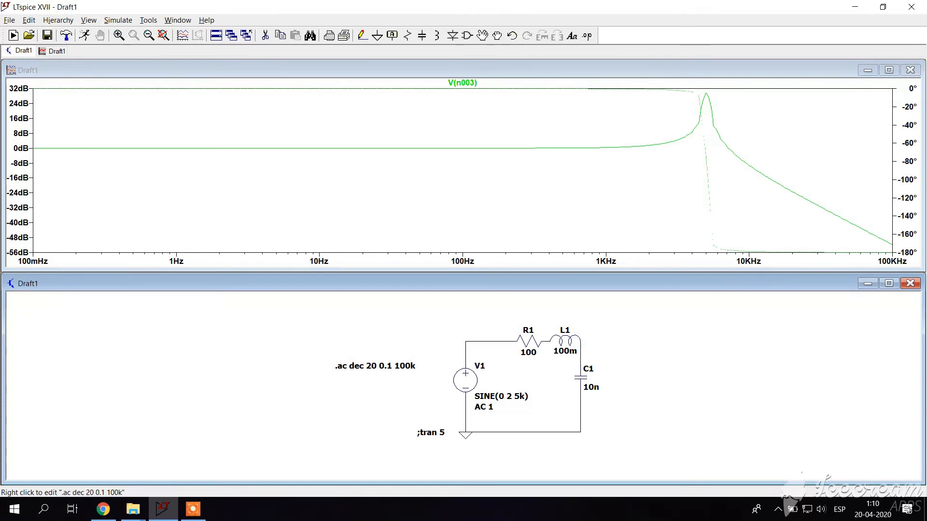
# Delete the .ac directive and the commented-out tran 5 directive from the schematic.
pyautogui.click(393, 368)
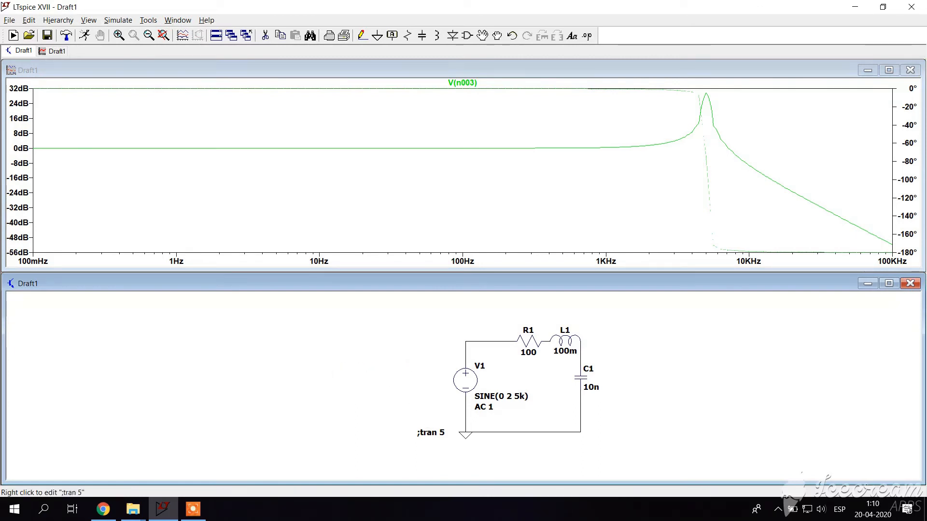
pyautogui.rightClick(425, 432)
pyautogui.click(325, 260)
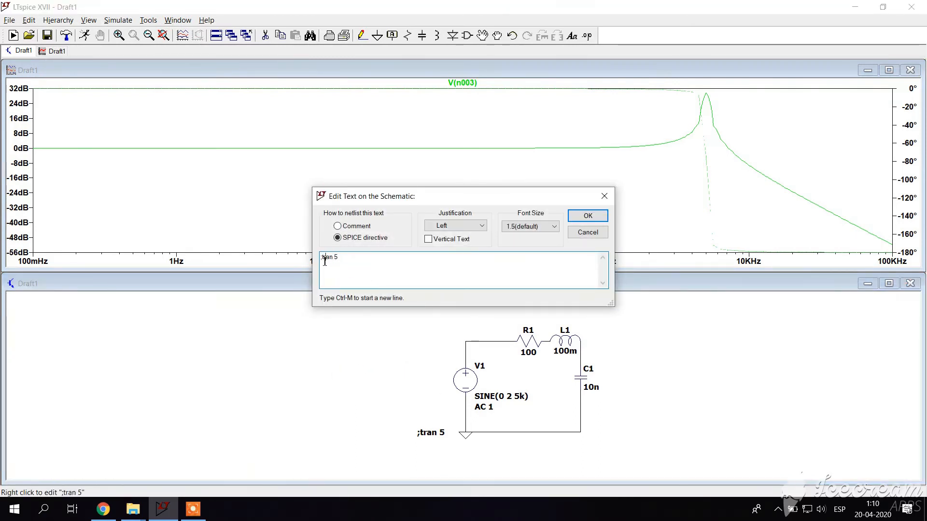
pyautogui.press('BackSpace')
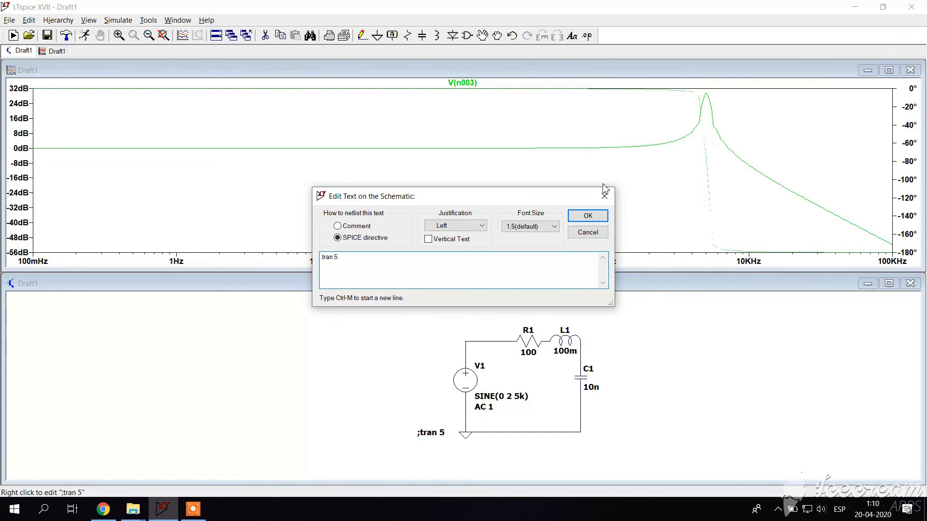
pyautogui.click(587, 215)
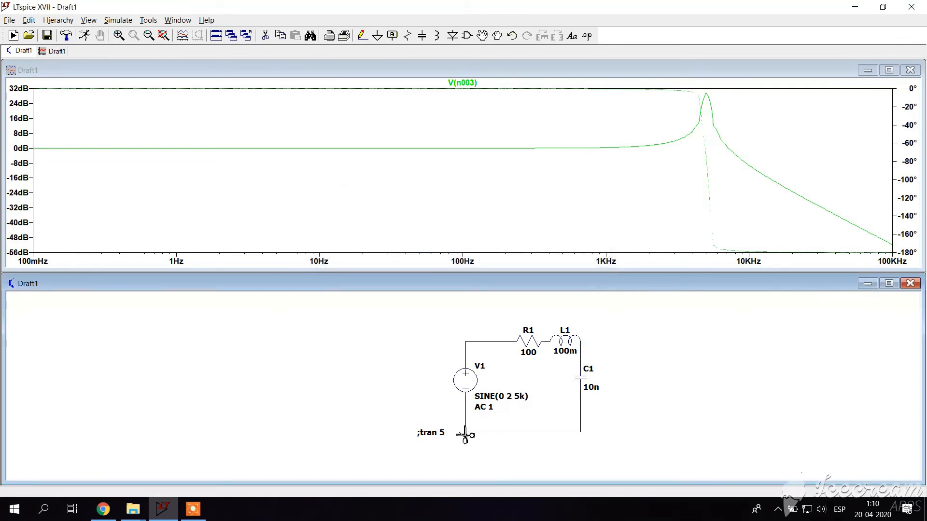
pyautogui.click(444, 434)
# Configure a transient analysis with a stop time of 0.1, placing its directive beside the ground symbol, and run it.
pyautogui.click(118, 20)
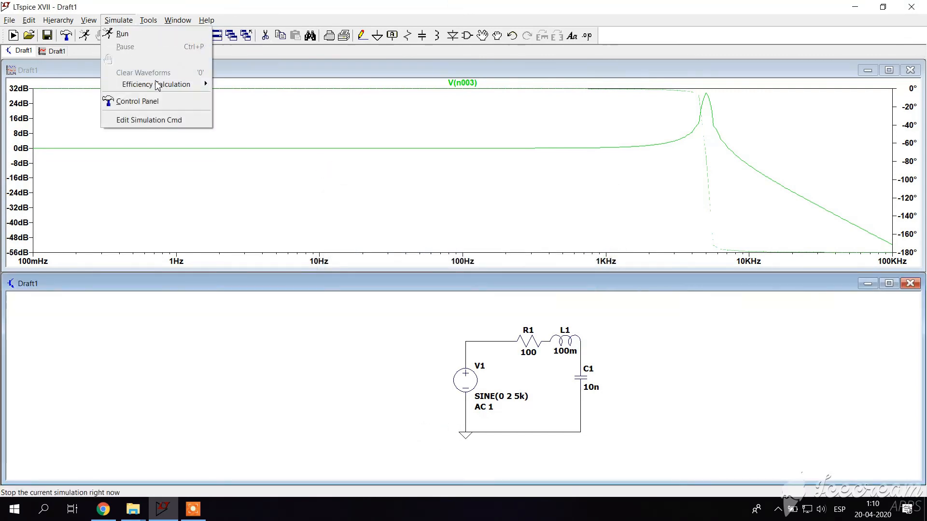
pyautogui.click(126, 118)
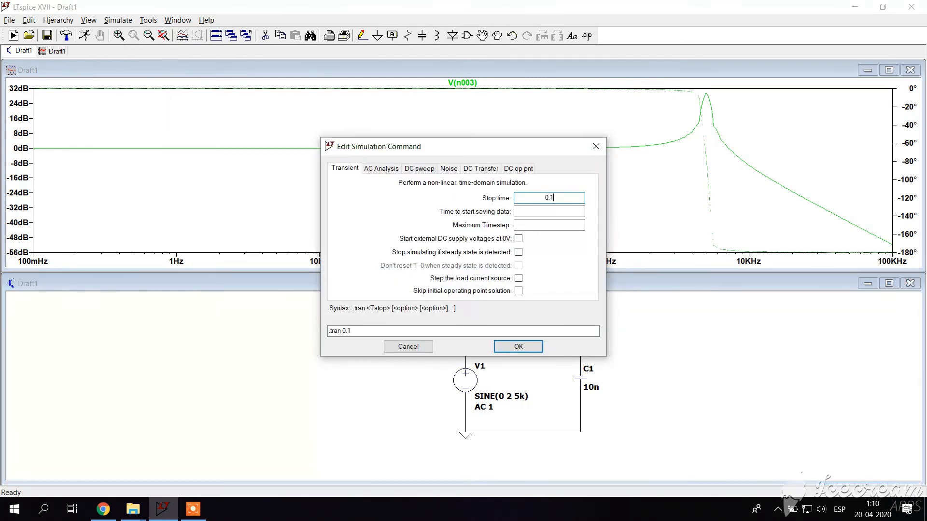
pyautogui.write('0.1')
pyautogui.press('Return')
pyautogui.click(408, 437)
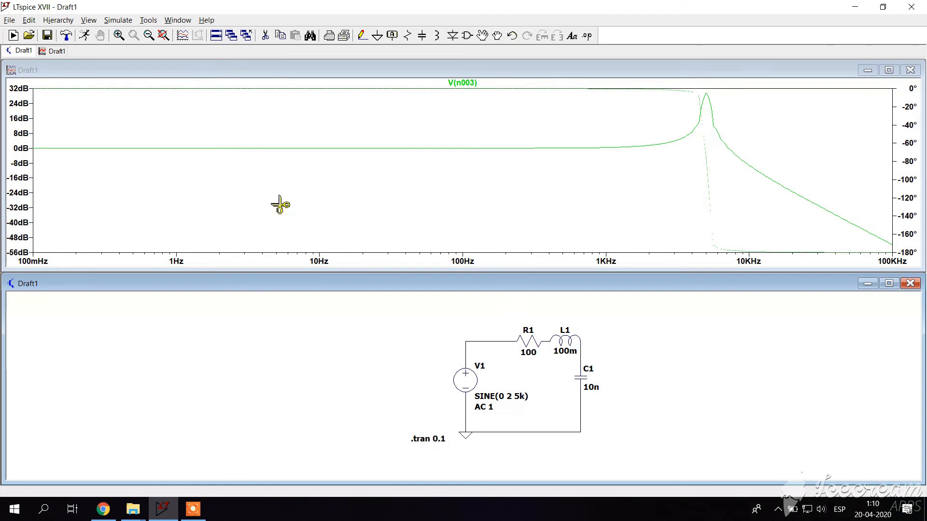
pyautogui.click(85, 35)
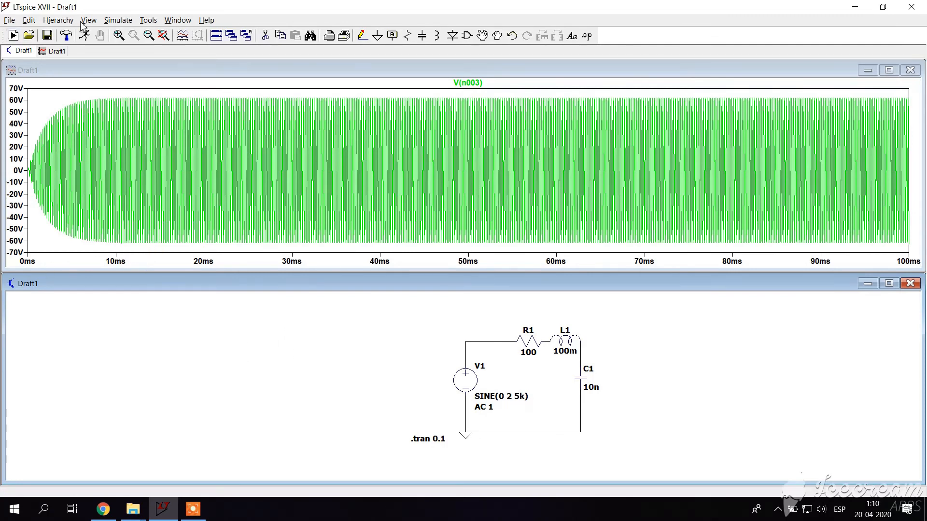
# Set the transient stop time to 0.03 and rerun the simulation.
pyautogui.click(118, 20)
pyautogui.click(151, 124)
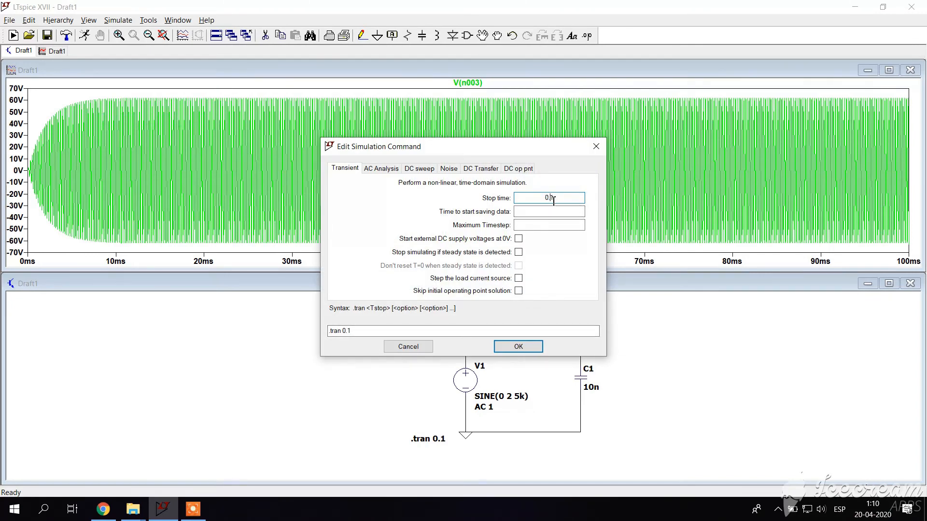
pyautogui.click(560, 200)
pyautogui.press('Return')
pyautogui.click(84, 35)
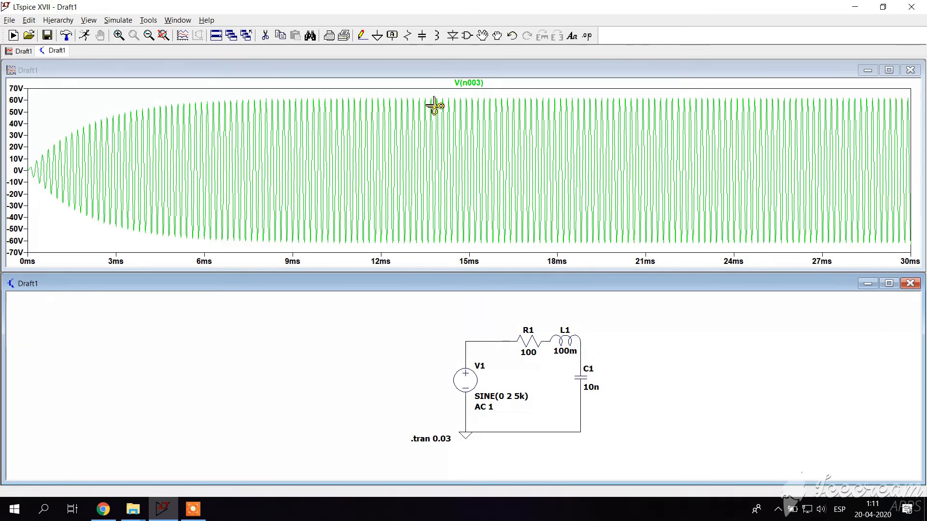
# Add the source voltage V(n001) to the plot and zoom both traces to about 8.4 to 12.4 ms.
pyautogui.click(466, 355)
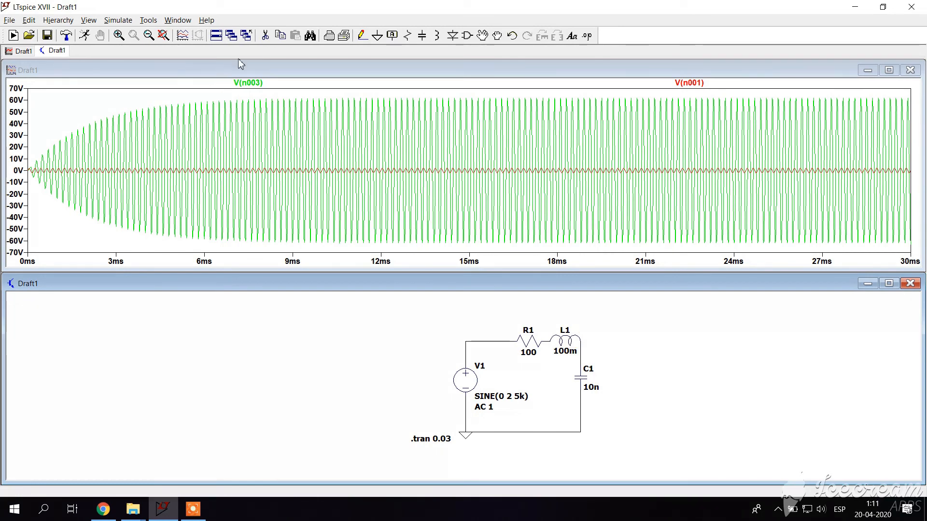
pyautogui.click(119, 35)
pyautogui.click(305, 99)
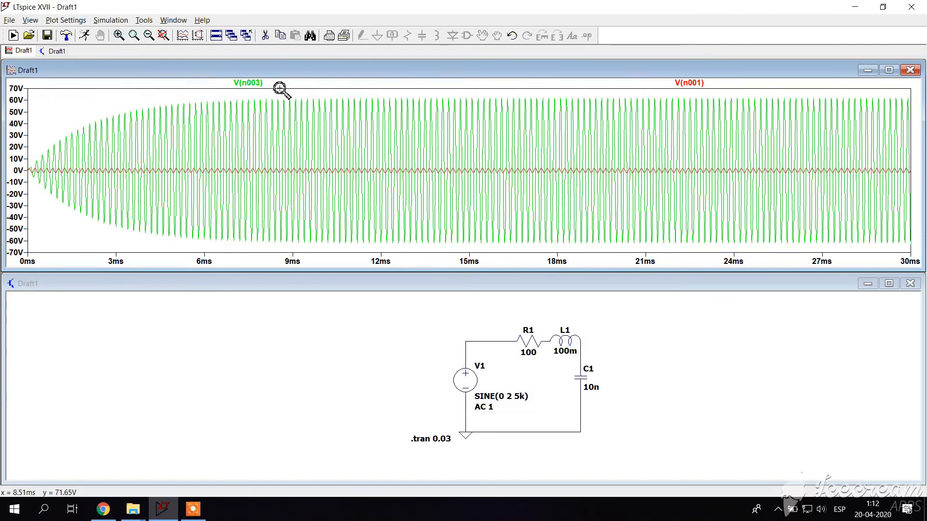
pyautogui.moveTo(280, 87); pyautogui.dragTo(384, 253)
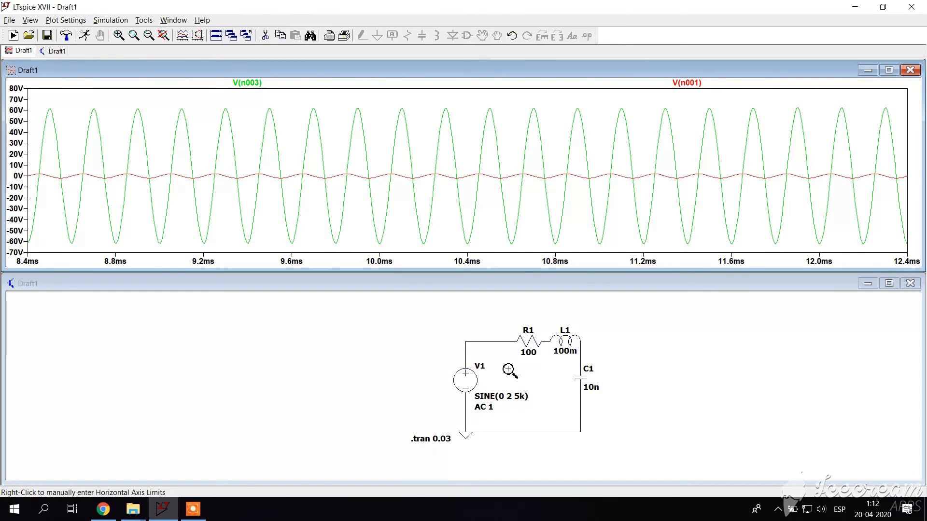
pyautogui.click(778, 510)
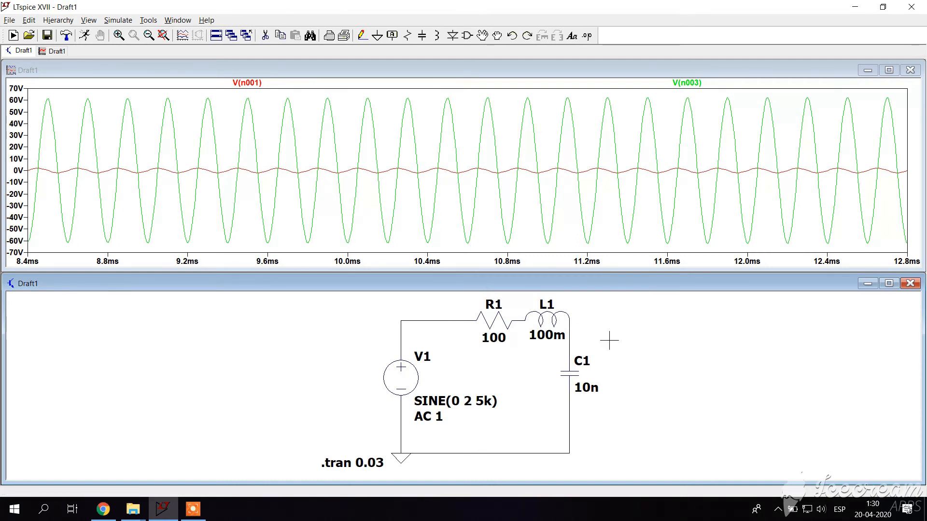
# Delete R1, L1, C1, their connecting wires and the .tran directive, keeping V1, ground and the outer wires.
pyautogui.moveTo(346, 299)
pyautogui.mouseDown()
pyautogui.moveTo(510, 375)
pyautogui.moveTo(354, 314)
pyautogui.mouseUp()
pyautogui.click(541, 319)
pyautogui.click(509, 324)
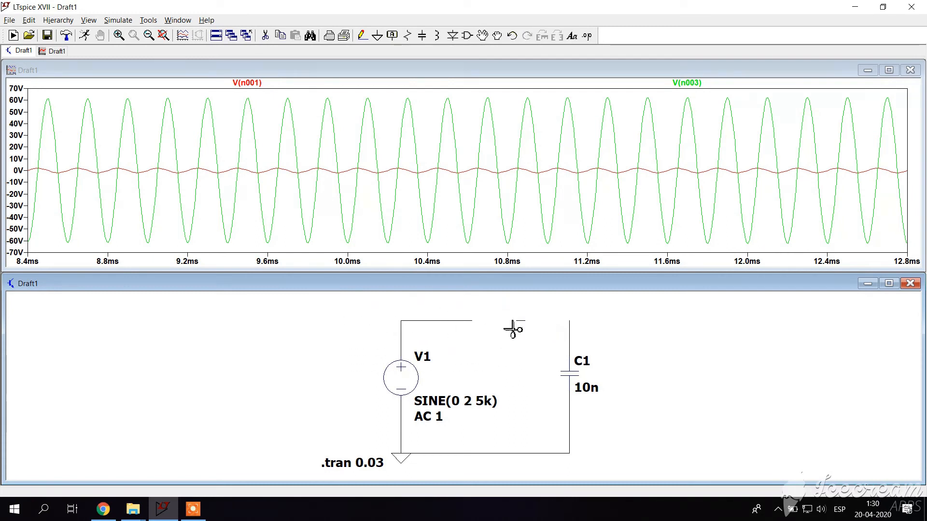
pyautogui.click(570, 371)
pyautogui.click(571, 346)
pyautogui.click(521, 320)
pyautogui.moveTo(520, 348); pyautogui.dragTo(586, 480)
pyautogui.click(352, 461)
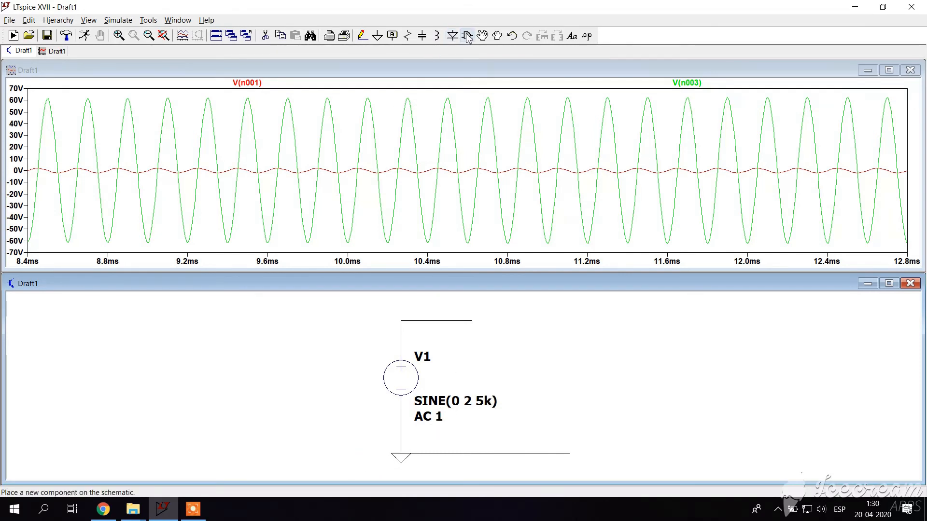
# Place a horizontal diode at the open end of V1's upper wire, with its cathode facing away from the source.
pyautogui.click(546, 35)
pyautogui.click(546, 34)
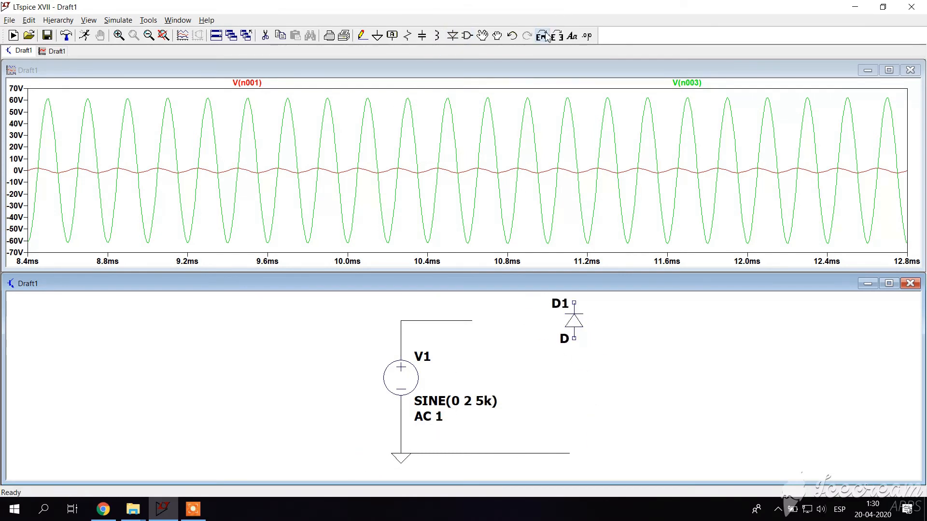
pyautogui.click(546, 35)
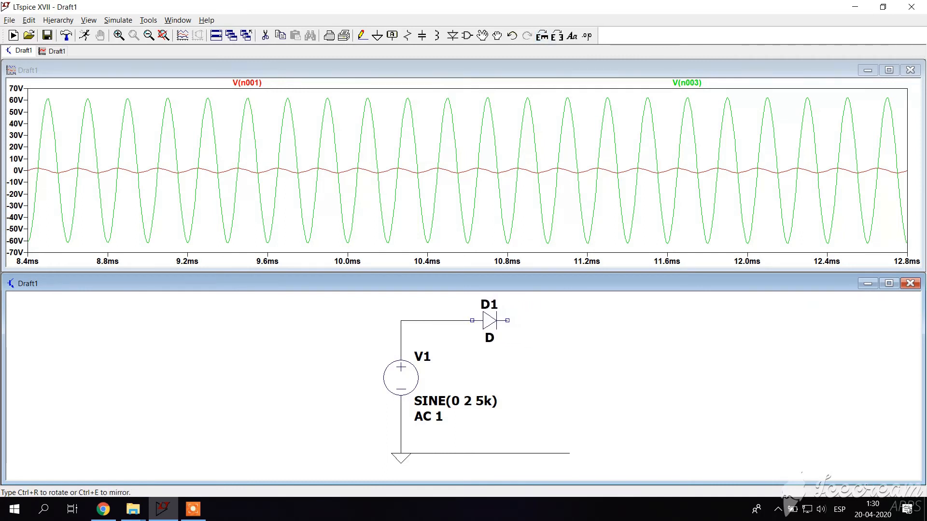
pyautogui.click(489, 320)
pyautogui.press('Escape')
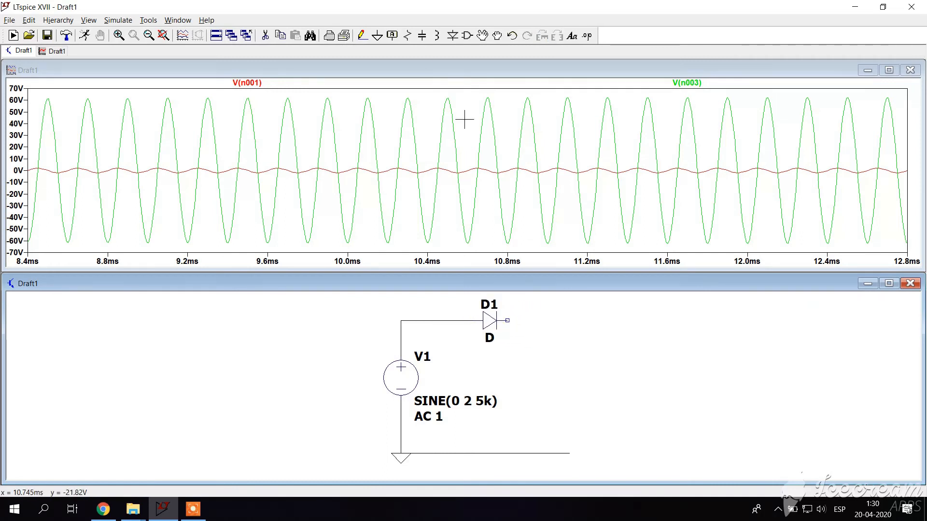
# Place a vertical resistor and a vertical capacitor side by side as the load, with the capacitor nearer the diode.
pyautogui.click(406, 35)
pyautogui.click(614, 371)
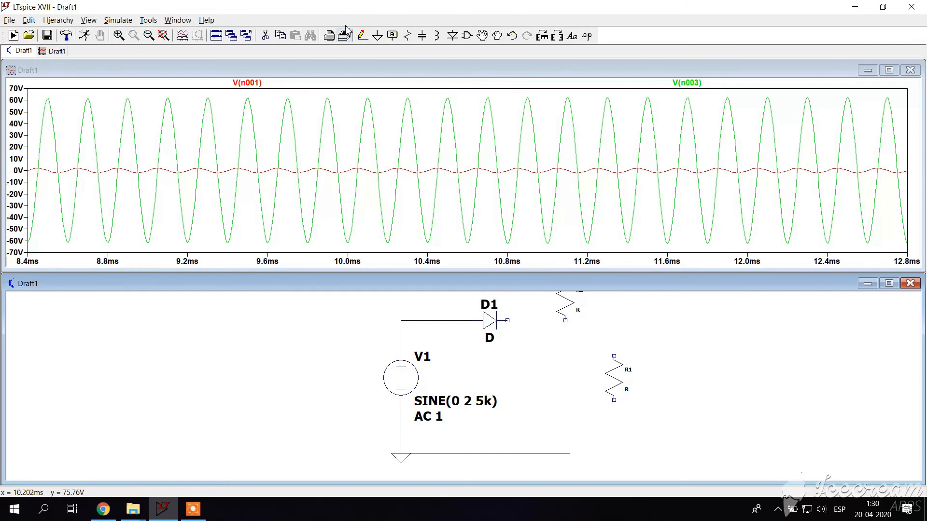
pyautogui.press('Escape')
pyautogui.click(422, 35)
pyautogui.click(569, 372)
pyautogui.press('Escape')
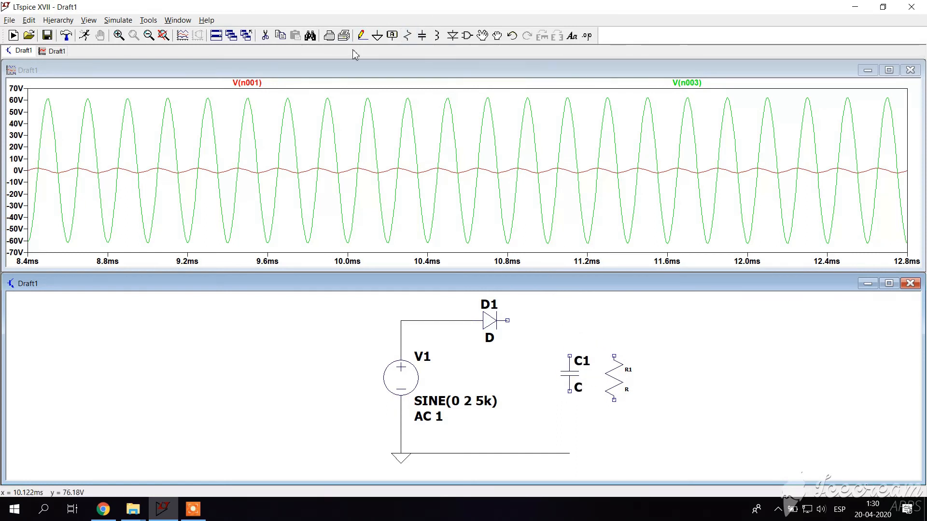
# Wire D1's cathode to the top of C1, join C1 to the ground wire, and connect R1 in parallel with C1.
pyautogui.click(362, 36)
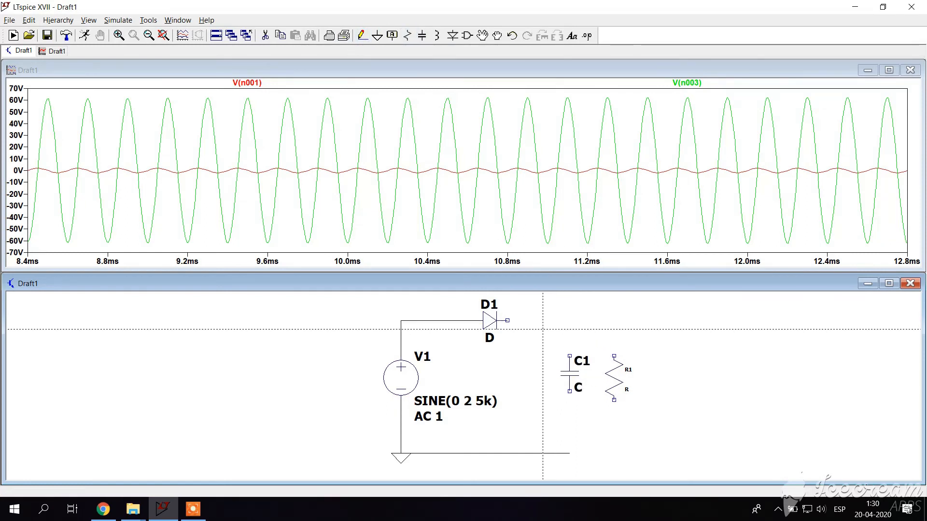
pyautogui.click(508, 320)
pyautogui.click(570, 355)
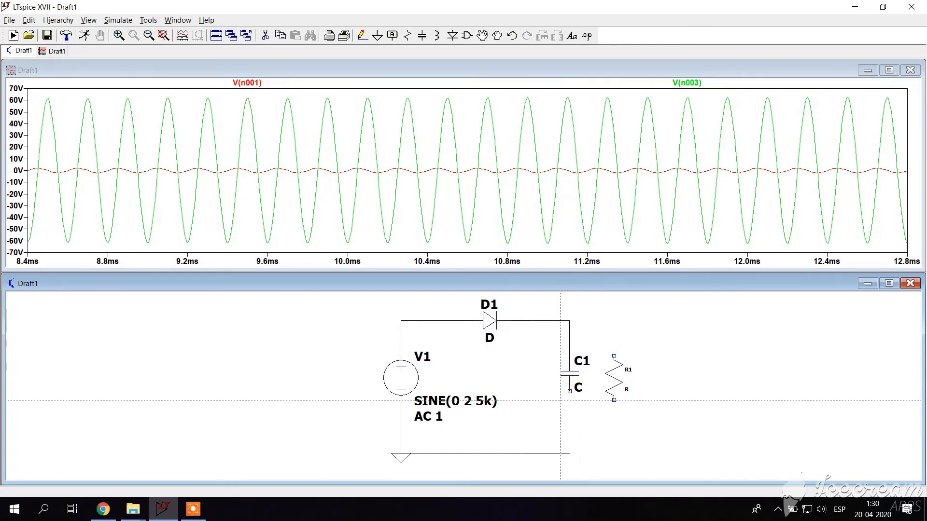
pyautogui.click(569, 391)
pyautogui.click(570, 453)
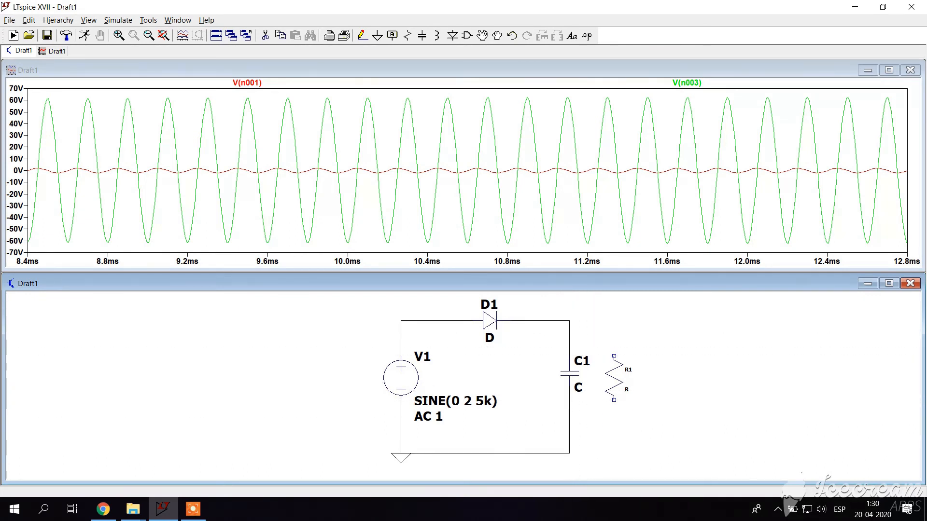
pyautogui.click(569, 320)
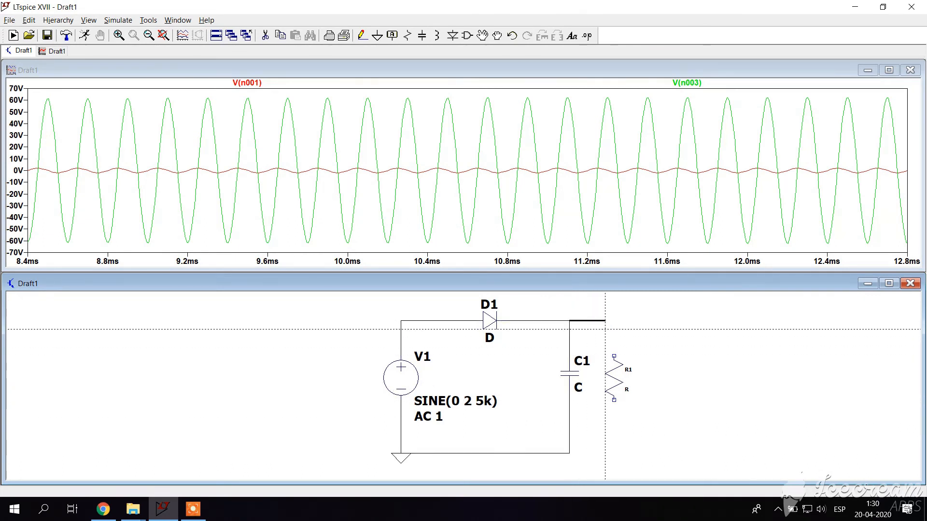
pyautogui.click(614, 356)
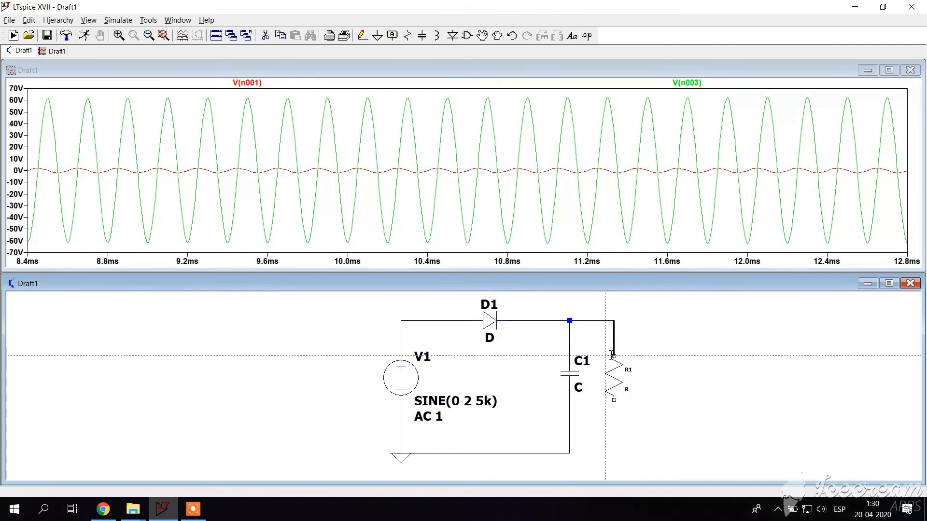
pyautogui.click(569, 453)
pyautogui.click(614, 400)
pyautogui.press('Escape')
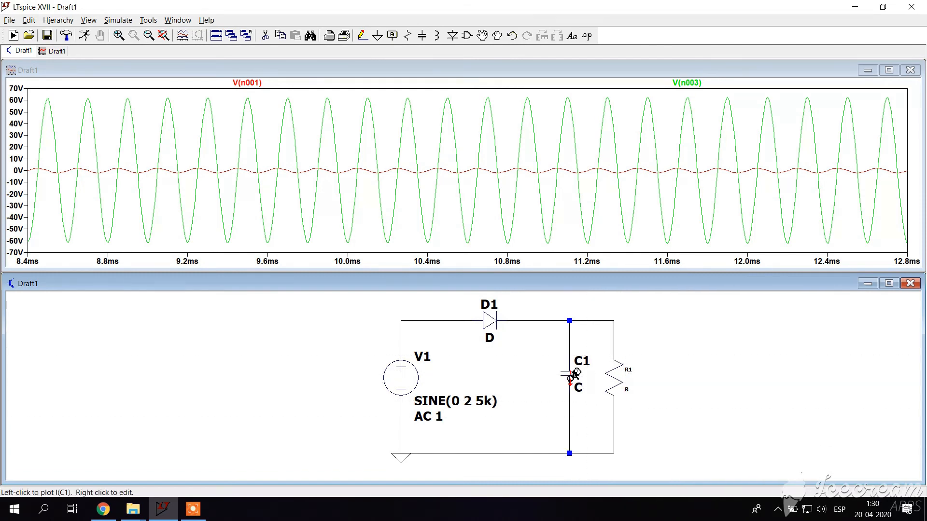
# Set C1's capacitance to 100u and R1's resistance to 10k.
pyautogui.rightClick(571, 375)
pyautogui.write('100u')
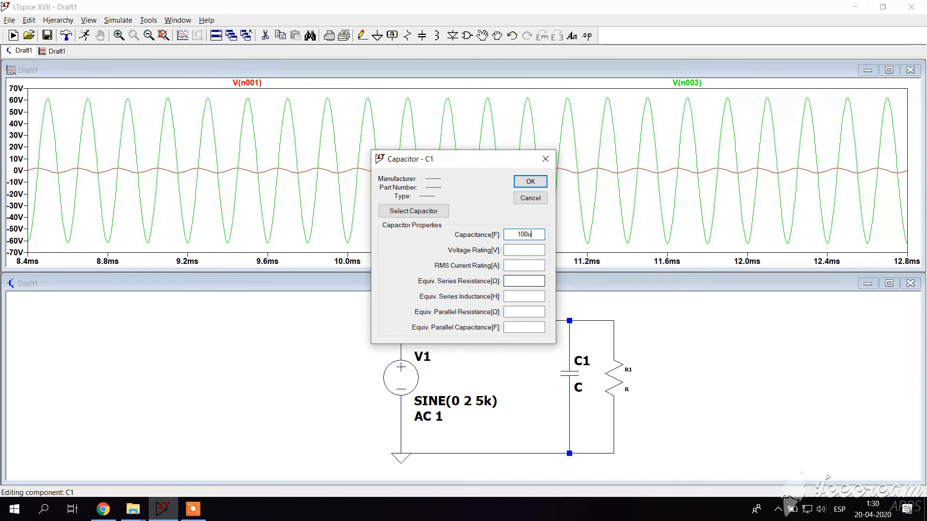
pyautogui.press('Return')
pyautogui.rightClick(616, 381)
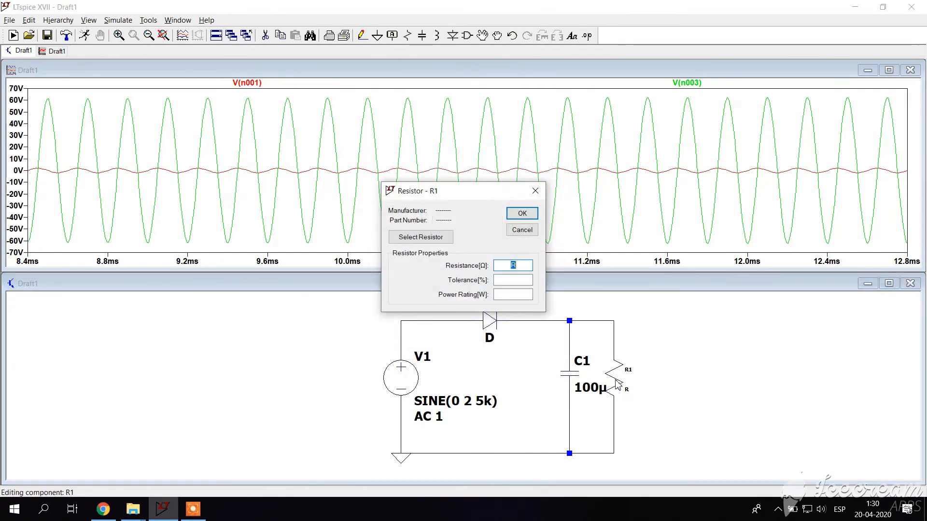
pyautogui.press('Return')
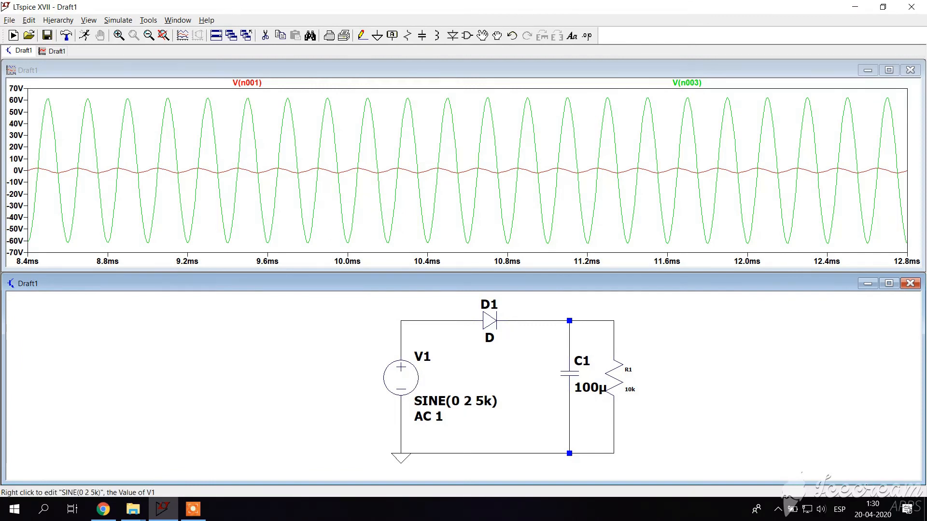
# Clear V1's SINE(0 2 5k) function and its AC 1 value so the source has no settings.
pyautogui.rightClick(433, 374)
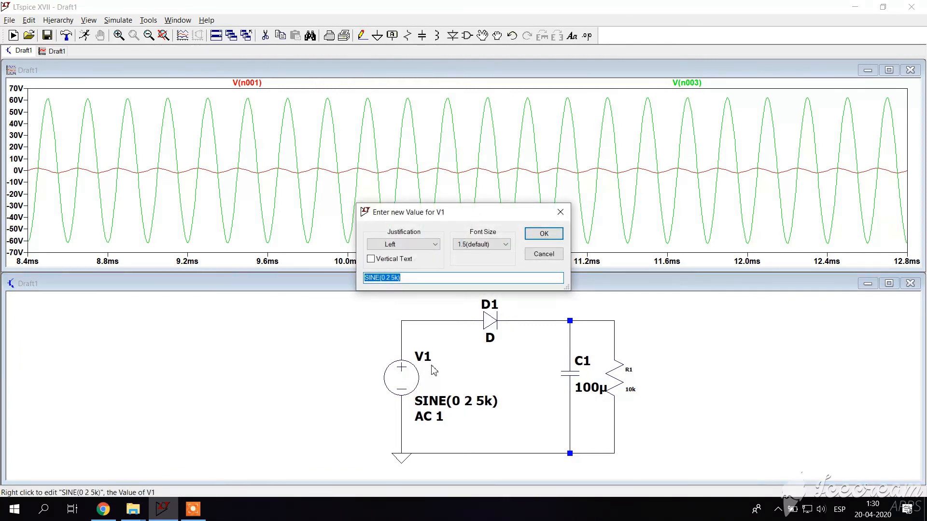
pyautogui.press('Delete')
pyautogui.click(543, 233)
pyautogui.rightClick(438, 414)
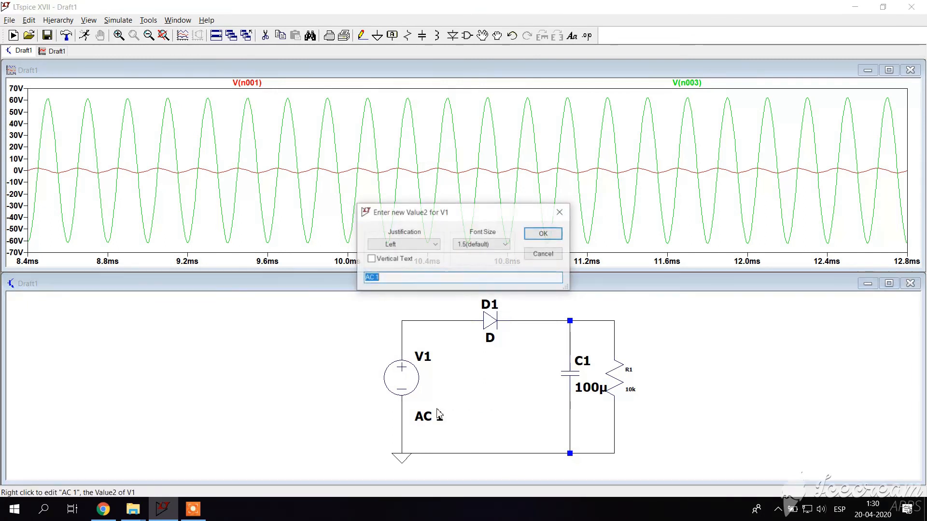
pyautogui.press('Delete')
pyautogui.click(543, 233)
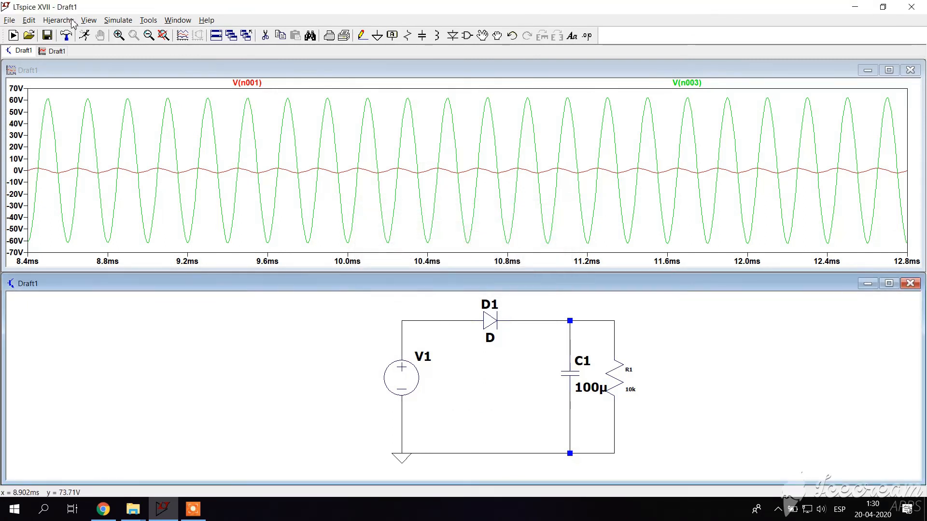
# Define a linear DC sweep of source V1 from -10 to 10 V with an increment of 1.
pyautogui.click(116, 20)
pyautogui.click(140, 118)
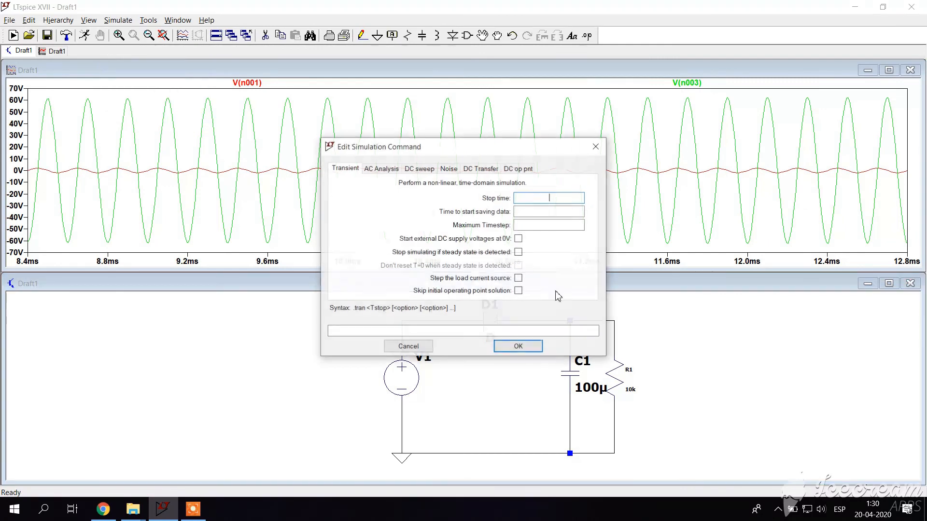
pyautogui.click(416, 168)
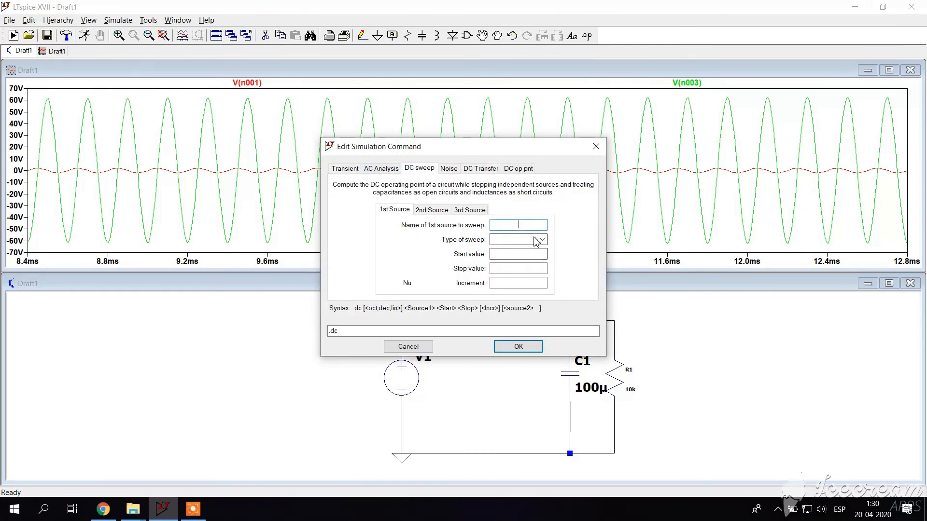
pyautogui.click(513, 223)
pyautogui.write('V1')
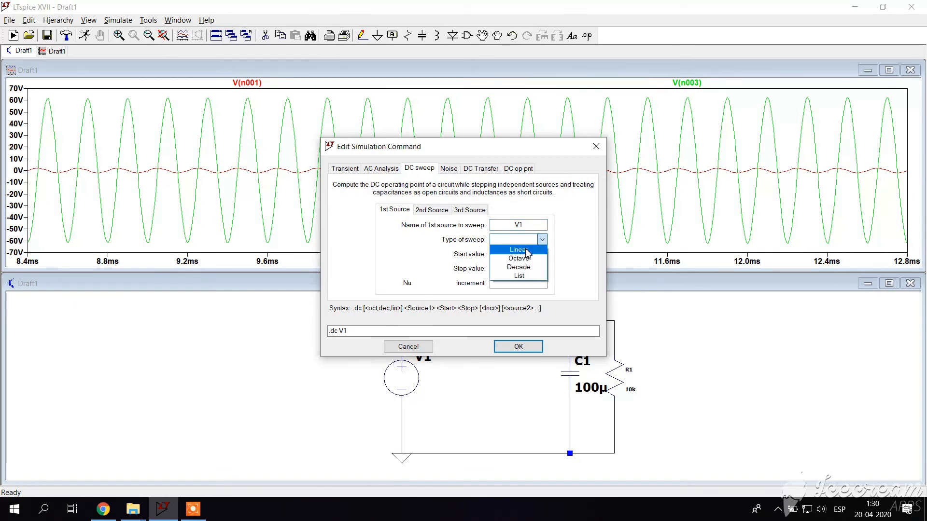
pyautogui.click(519, 249)
pyautogui.click(518, 255)
pyautogui.write('-10')
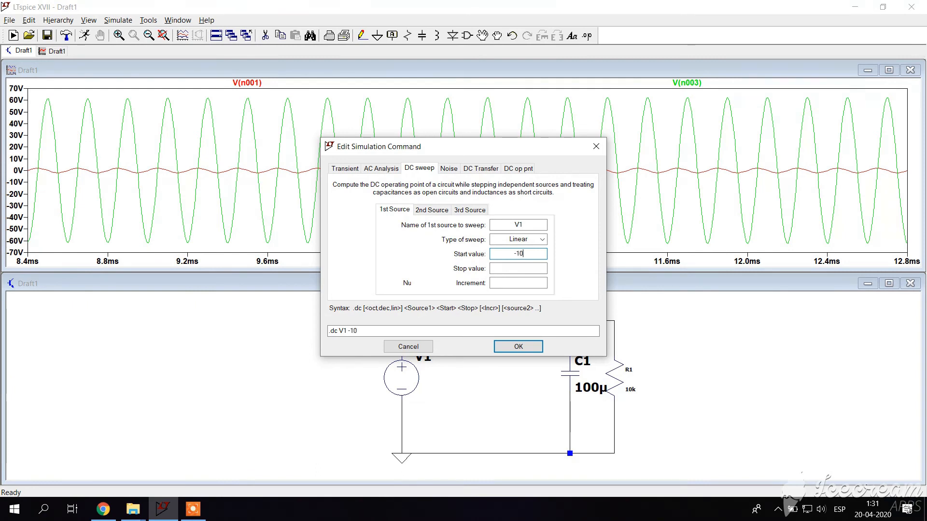
pyautogui.press('Tab')
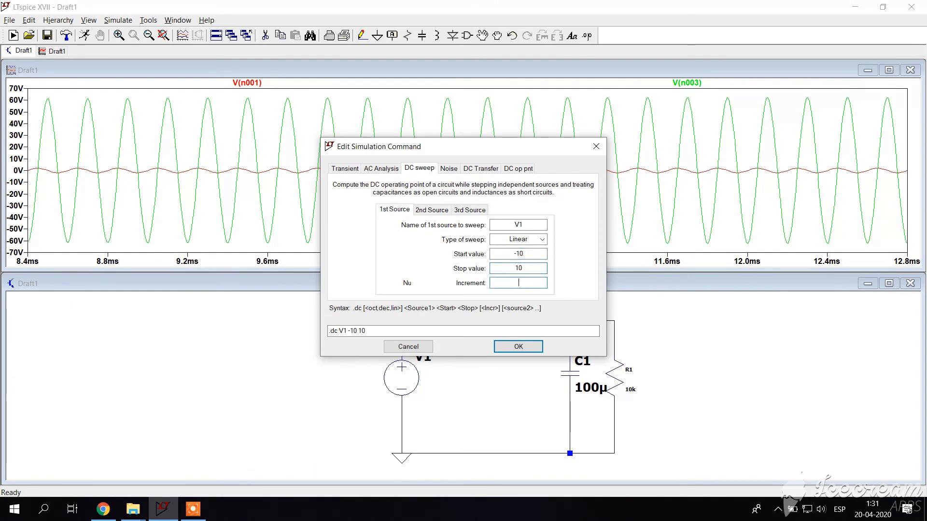
pyautogui.click(518, 346)
# Place the .dc directive beside V1 and run the sweep to plot the load voltage V(n002).
pyautogui.click(260, 421)
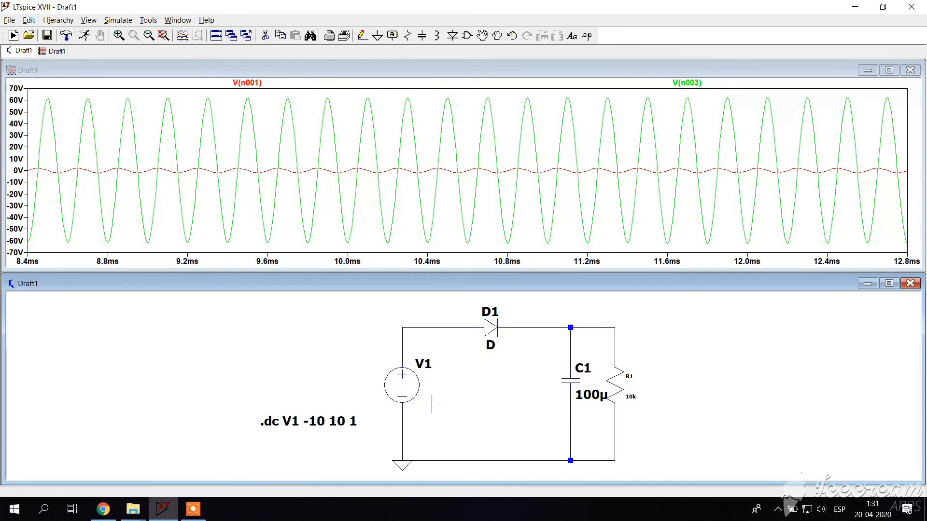
pyautogui.click(91, 40)
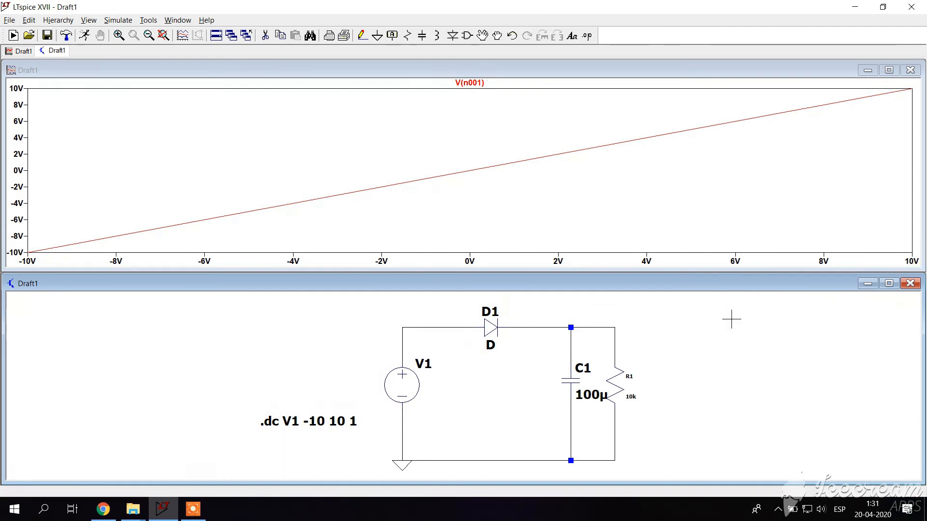
pyautogui.click(616, 331)
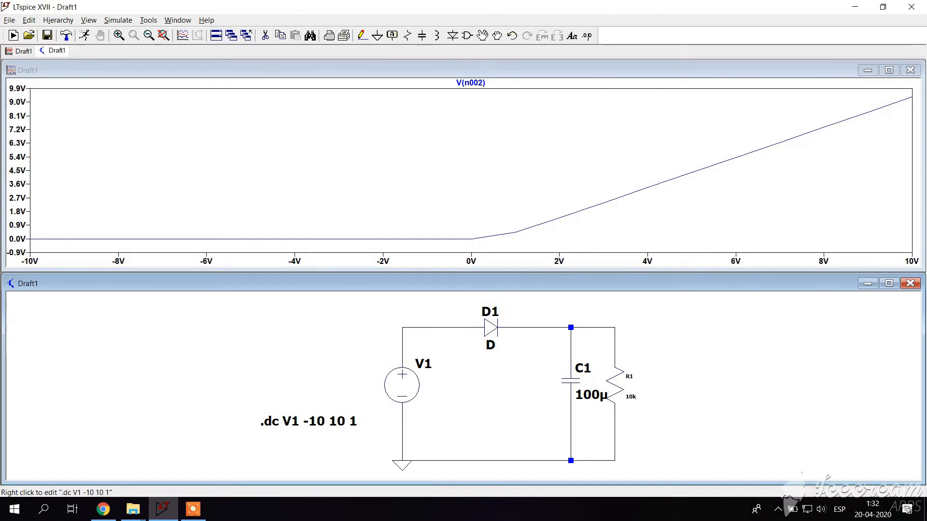
# Configure V1 as a SINE source with an amplitude of 5 V and a frequency of 50 Hz.
pyautogui.rightClick(412, 386)
pyautogui.click(542, 270)
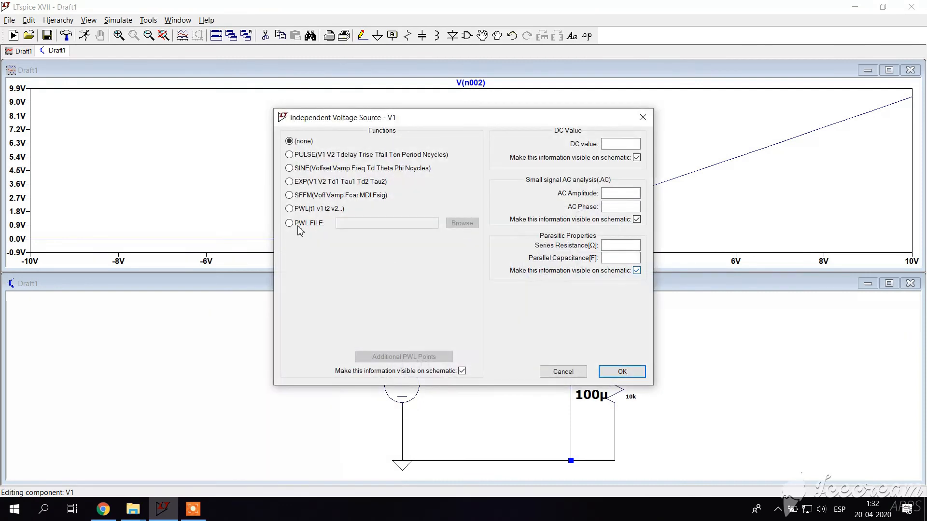
pyautogui.click(307, 171)
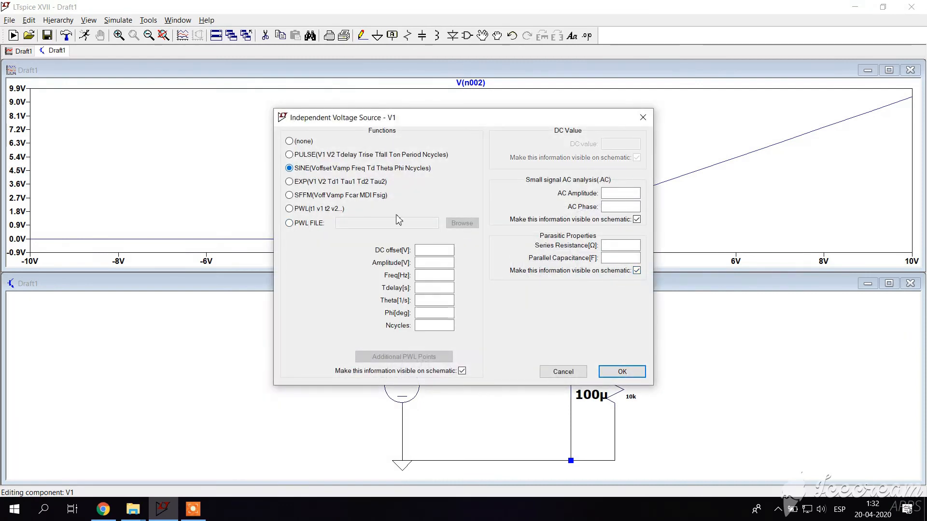
pyautogui.click(439, 276)
pyautogui.write('5')
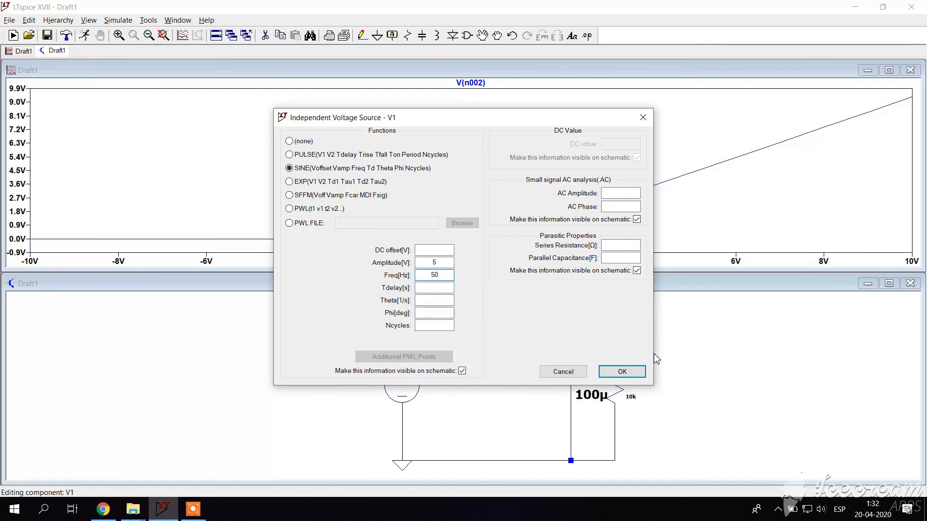
pyautogui.click(621, 371)
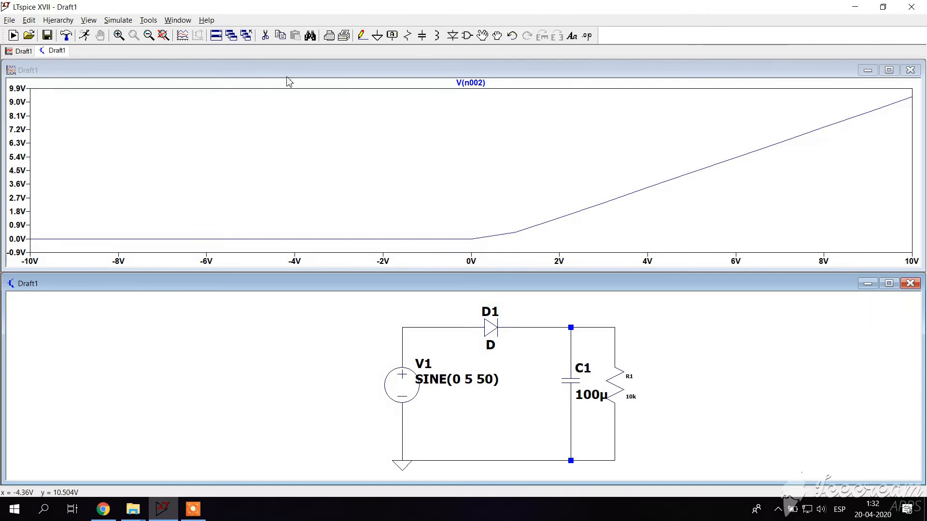
# Run a transient analysis with a stop time of 1 s and add the source voltage V(n001) to the plot.
pyautogui.click(85, 36)
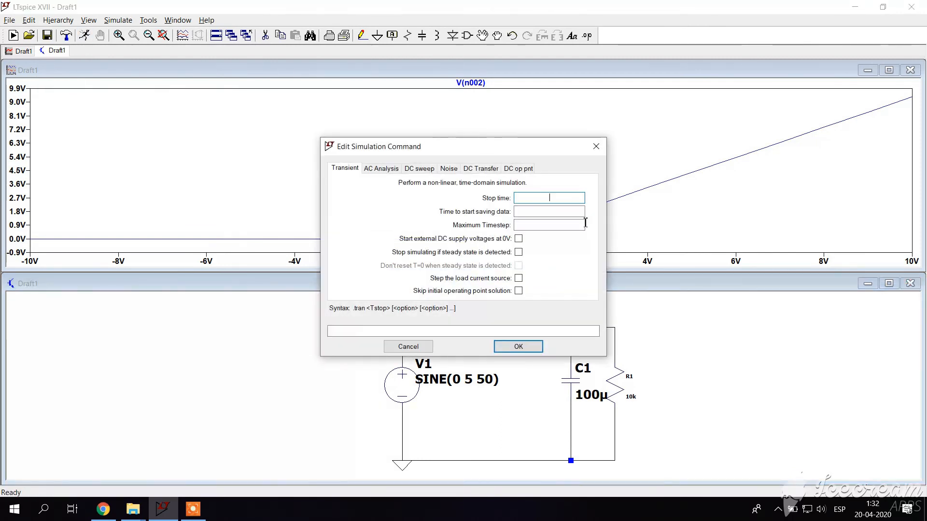
pyautogui.write('0')
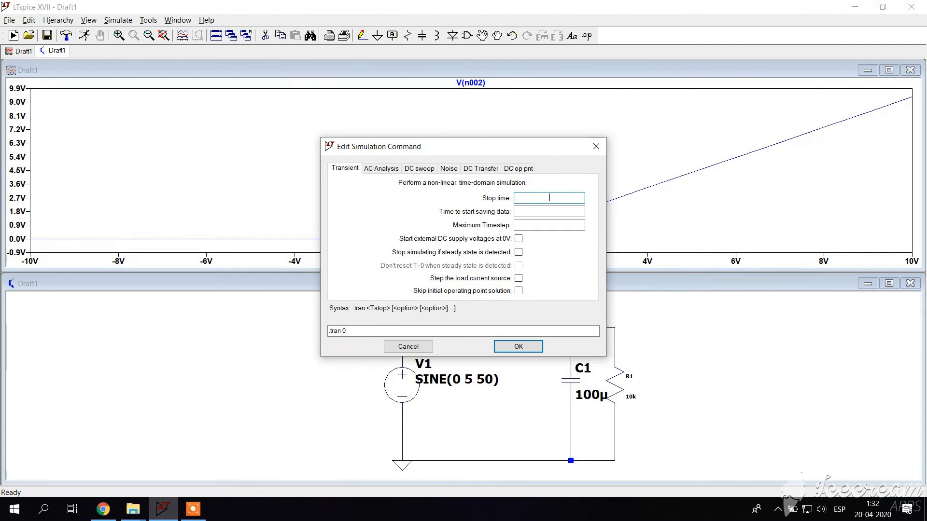
pyautogui.write('1')
pyautogui.press('Return')
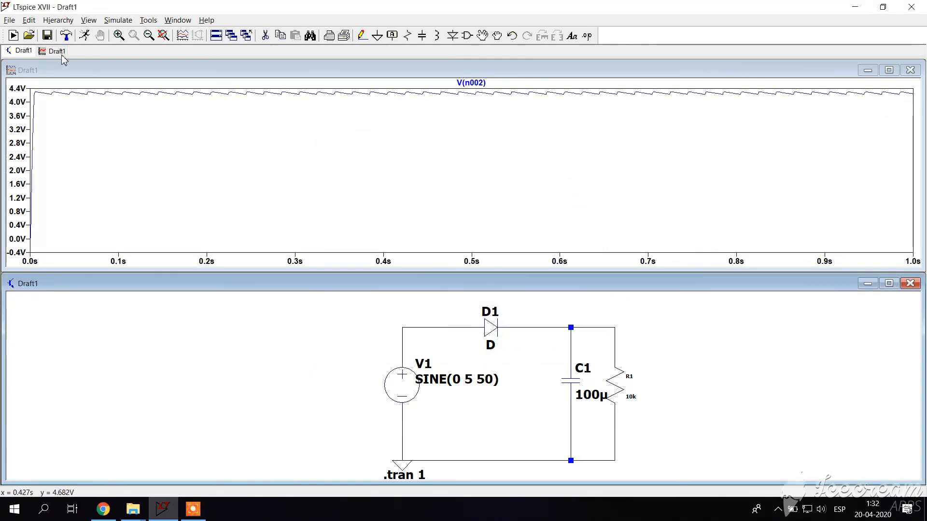
pyautogui.click(85, 36)
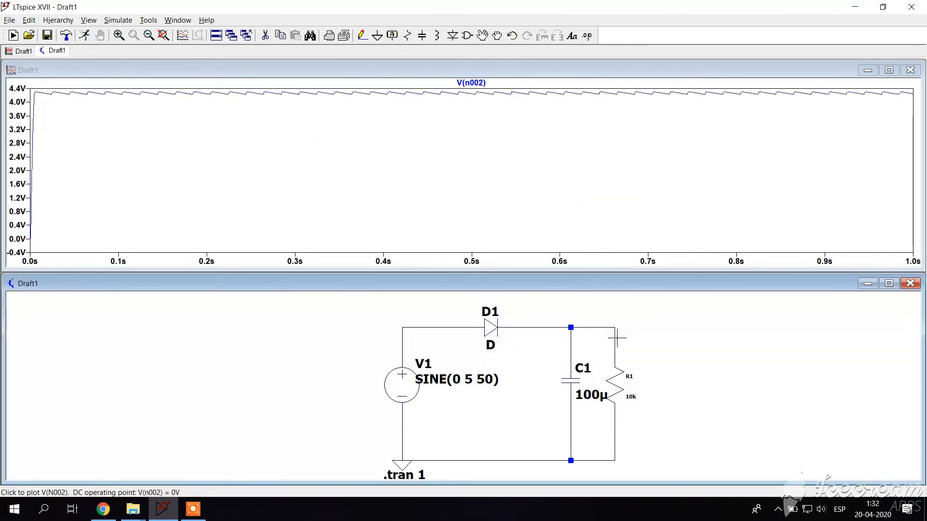
pyautogui.click(408, 330)
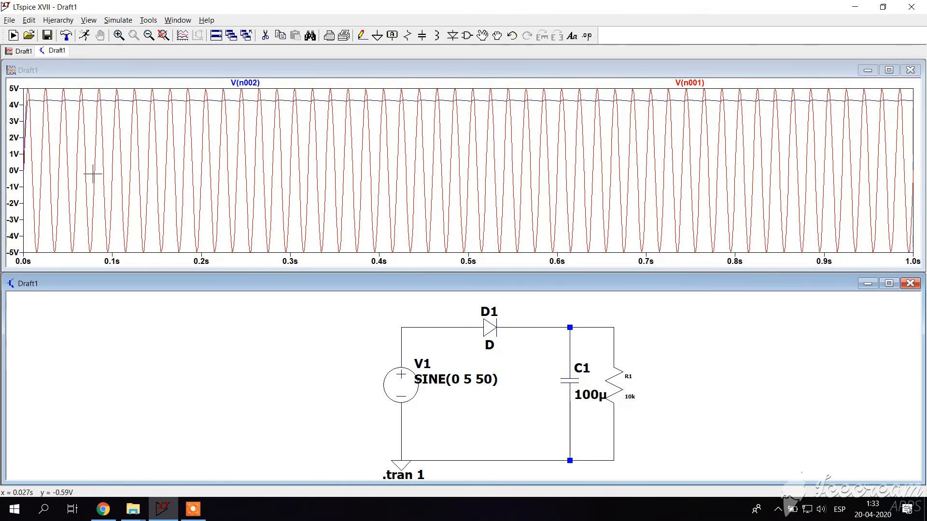
# Delete capacitor C1 from the circuit and rerun the transient simulation.
pyautogui.press('F5')
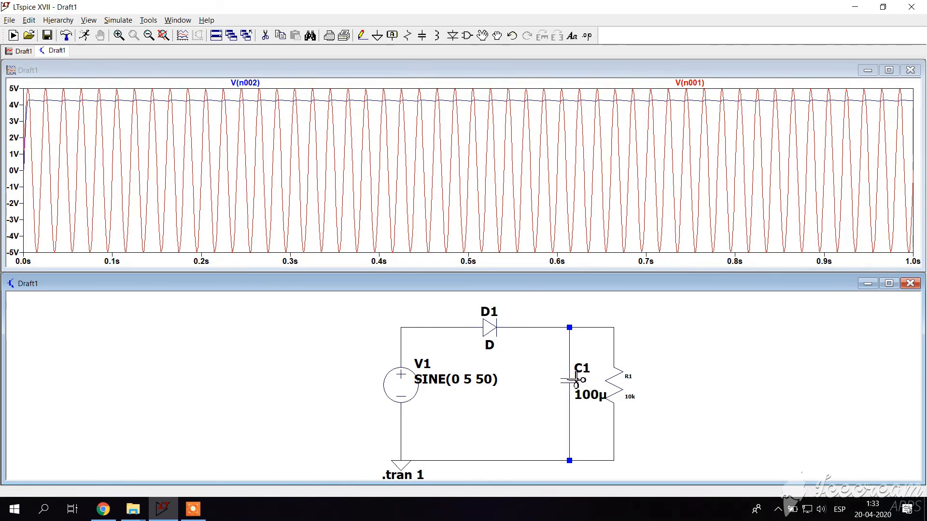
pyautogui.click(572, 381)
pyautogui.click(85, 35)
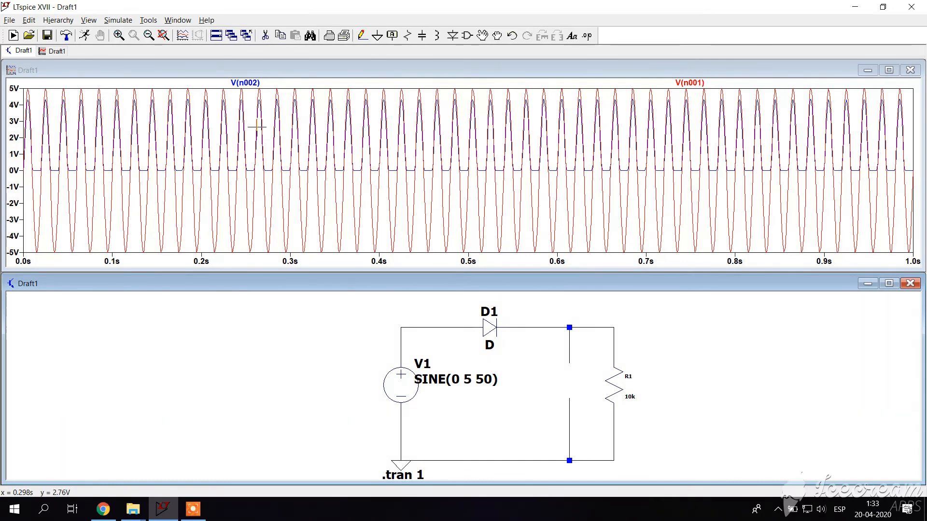
# Show only V(n002) in the plot and attach a cursor to measure the peak just after 0.5 s.
pyautogui.click(617, 342)
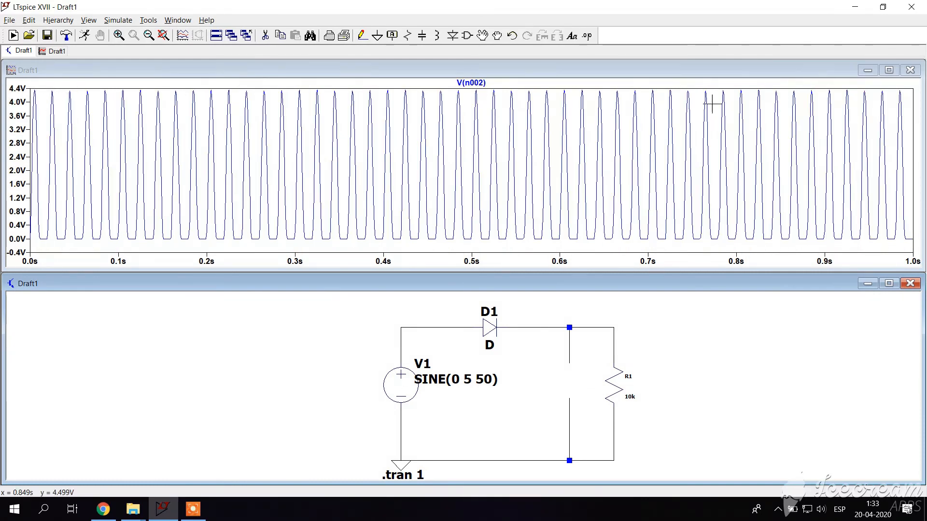
pyautogui.rightClick(469, 80)
pyautogui.click(560, 226)
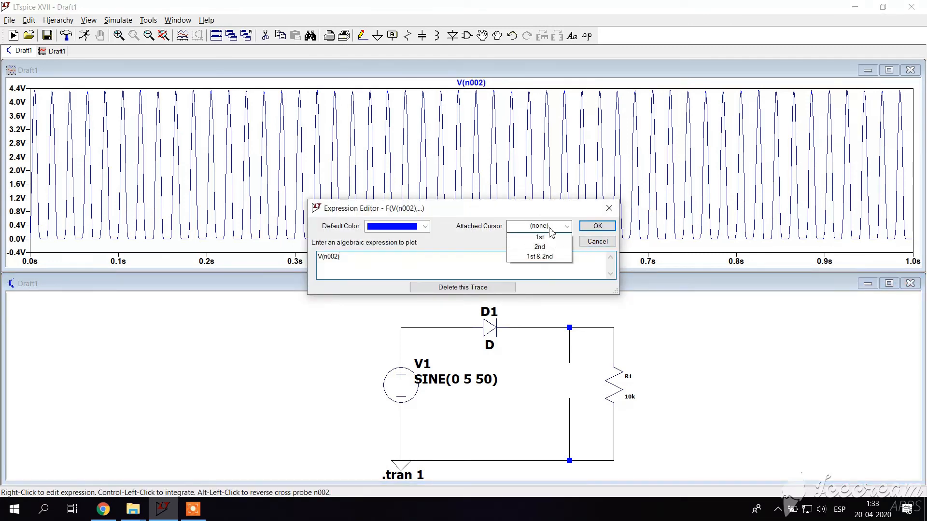
pyautogui.click(540, 247)
pyautogui.click(597, 226)
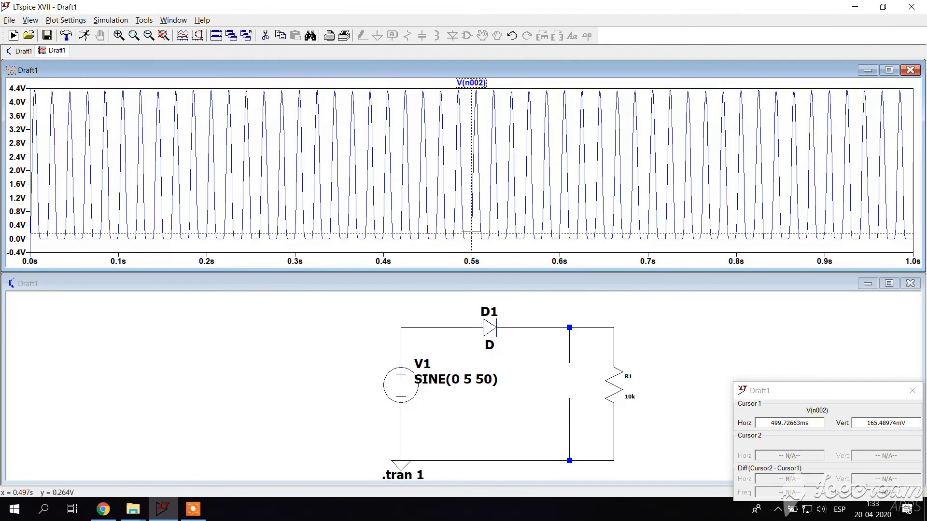
pyautogui.moveTo(472, 233); pyautogui.dragTo(475, 96)
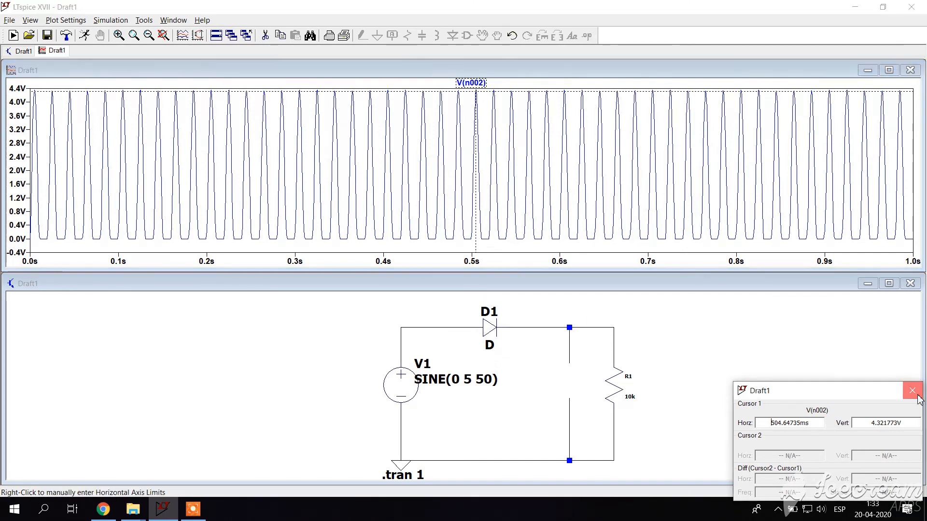
# Plot the differential voltage V(N001,N002) across diode D1 from anode to cathode.
pyautogui.click(475, 323)
pyautogui.click(466, 327)
pyautogui.moveTo(465, 327)
pyautogui.mouseDown()
pyautogui.moveTo(535, 327)
pyautogui.moveTo(478, 327)
pyautogui.moveTo(524, 328)
pyautogui.moveTo(515, 331)
pyautogui.mouseUp()
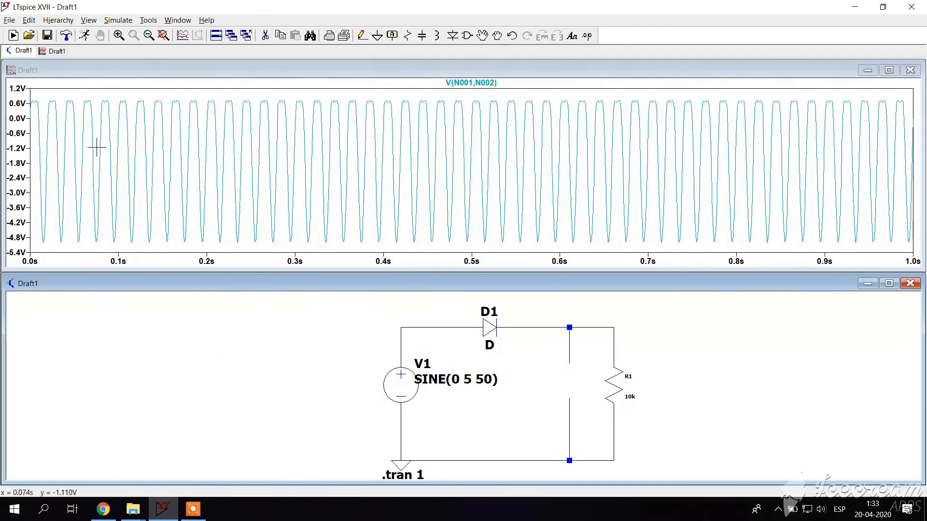